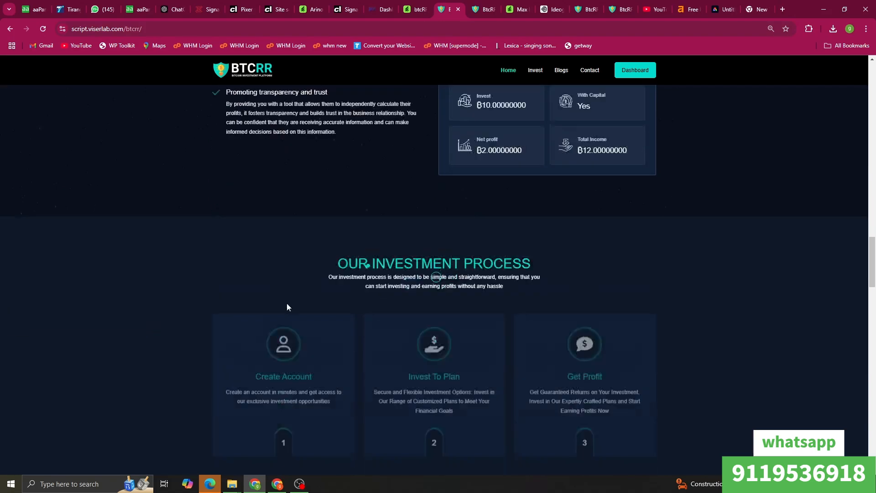
Step: Scroll through the BTCRR homepage and open the Blogs page
scroll(628, 296, down, 12)
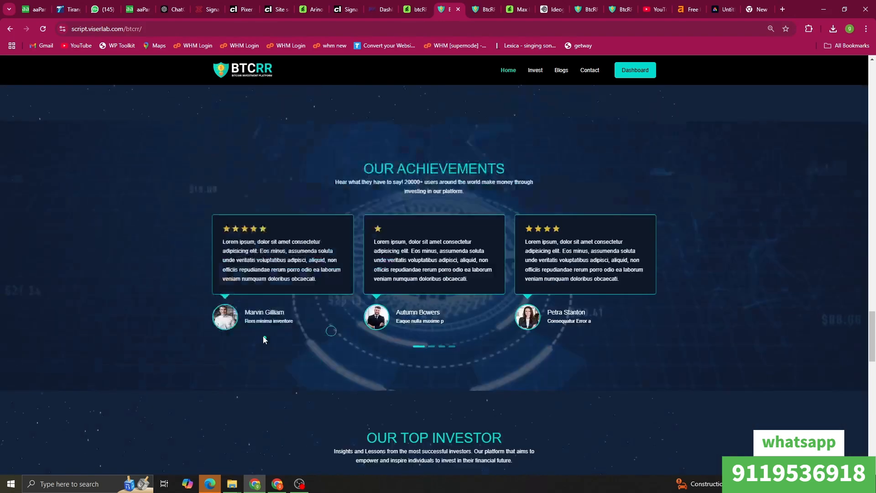
scroll(393, 269, down, 10)
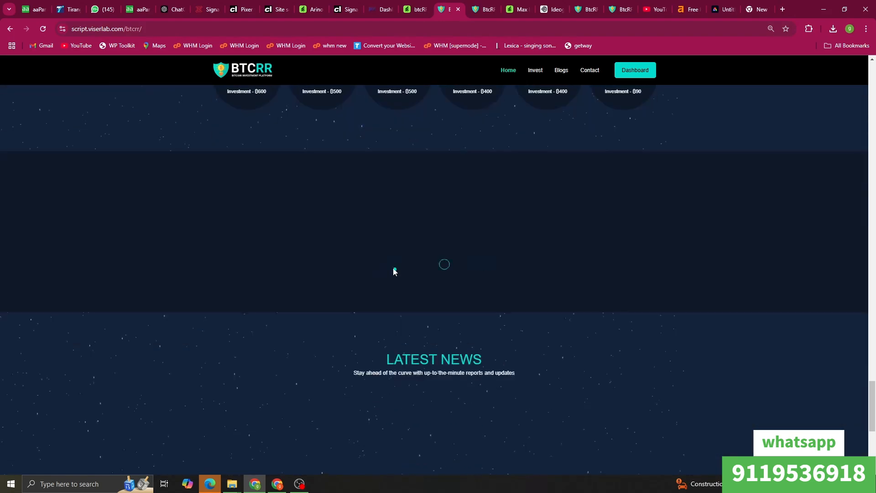
scroll(342, 307, up, 5)
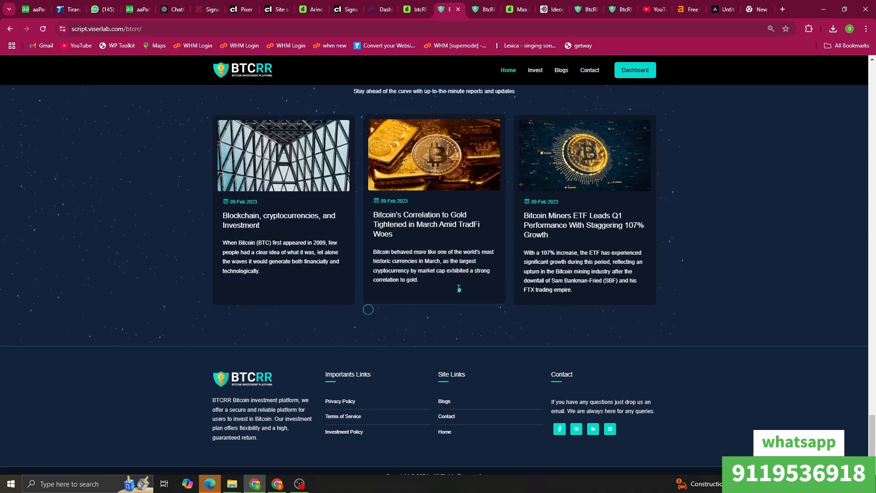
click(566, 77)
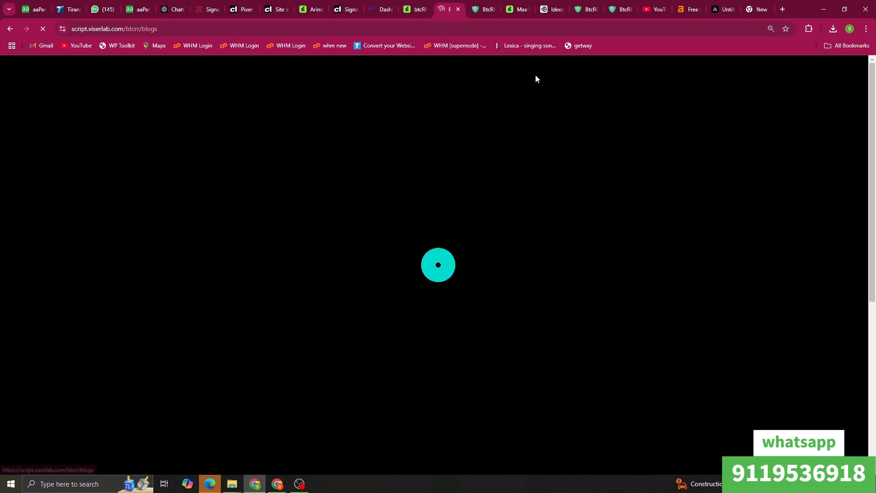
Step: Visit the investment history log and the transactions page, then return to the user dashboard
mouse_move(534, 86)
click(539, 133)
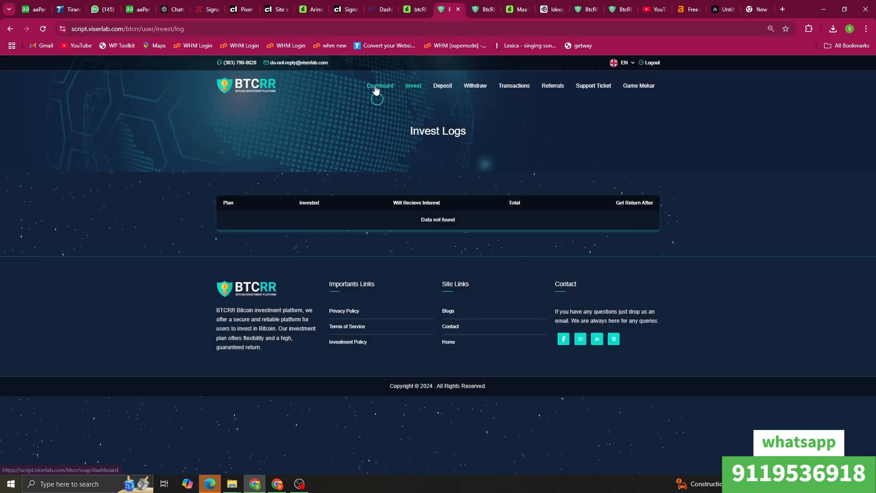
mouse_move(443, 86)
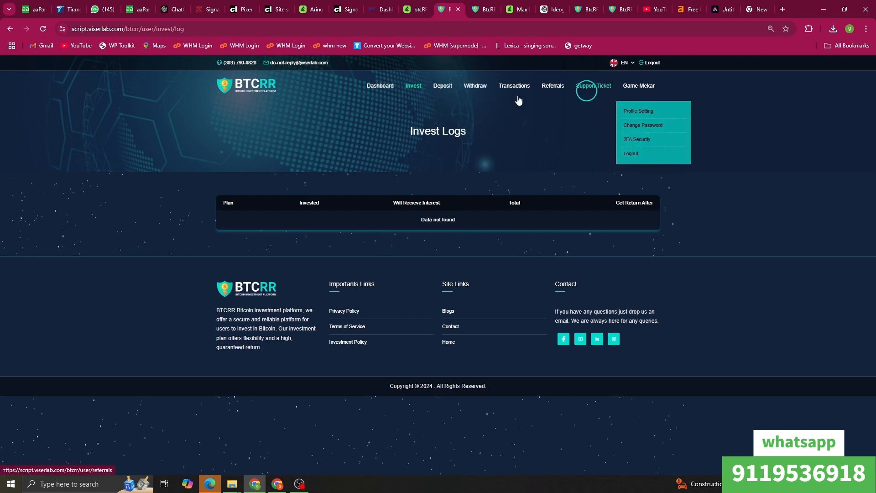
click(504, 91)
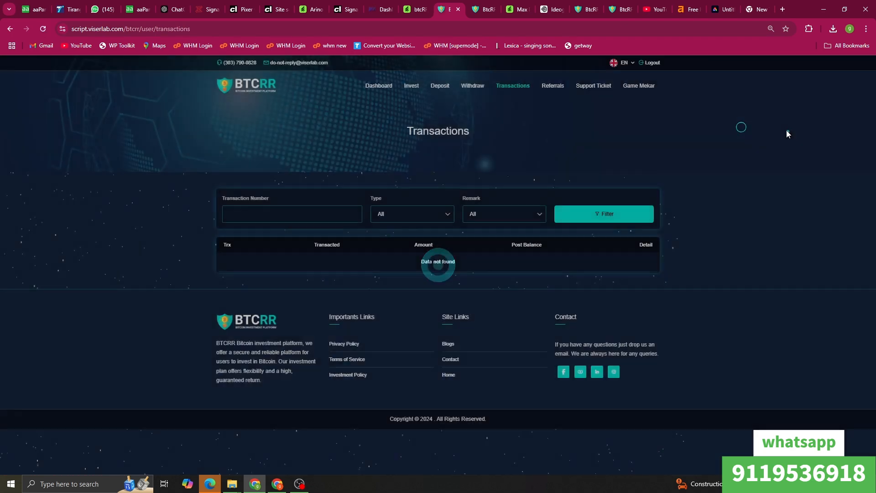
click(383, 90)
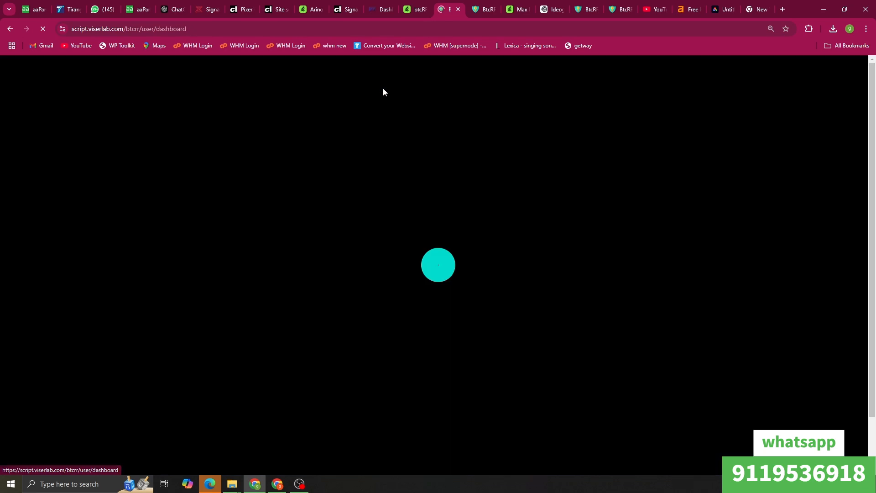
scroll(511, 160, down, 2)
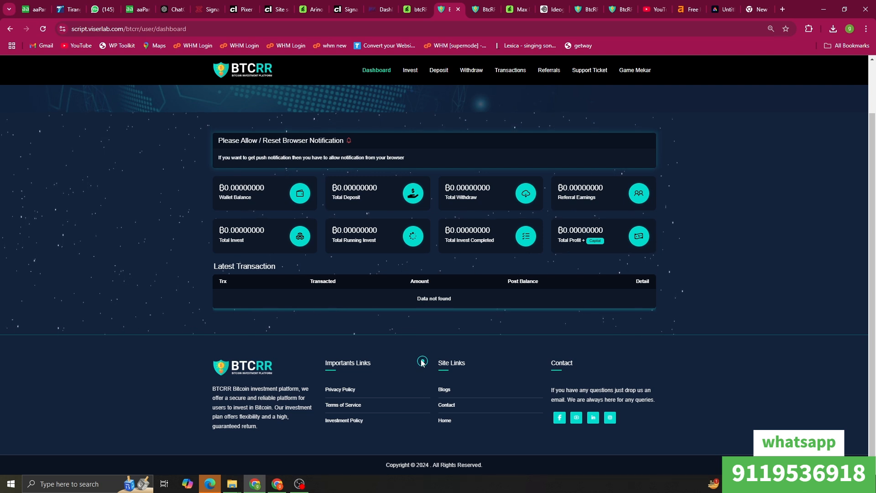
scroll(422, 362, up, 2)
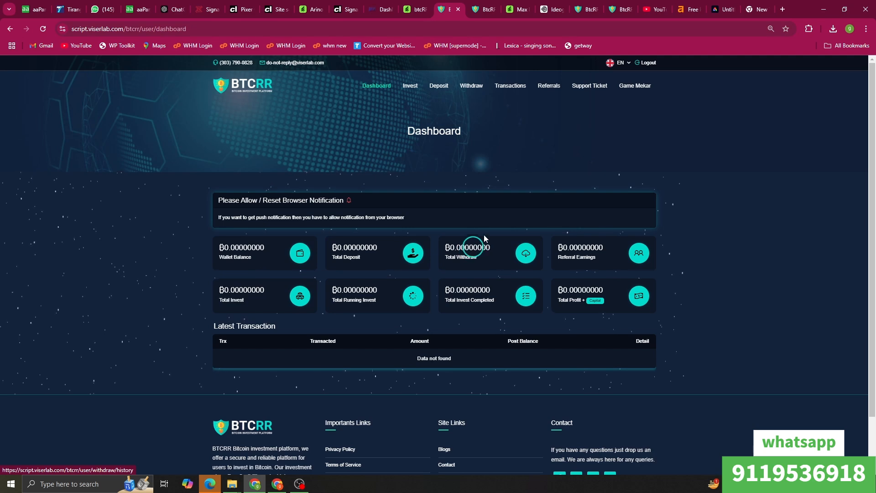
Step: Scroll the gmaker.in.net admin dashboard, switch to the demo admin dashboard, then bring up the YouTube window
click(589, 6)
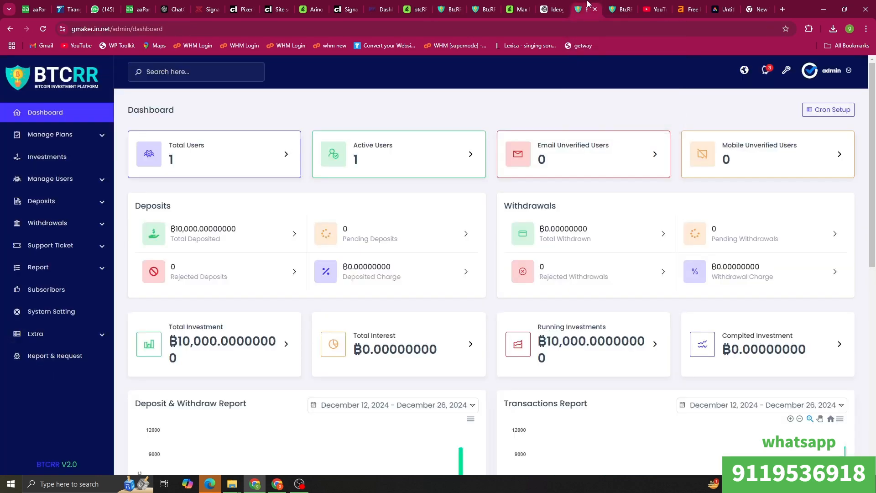
scroll(60, 275, down, 1)
scroll(479, 411, down, 2)
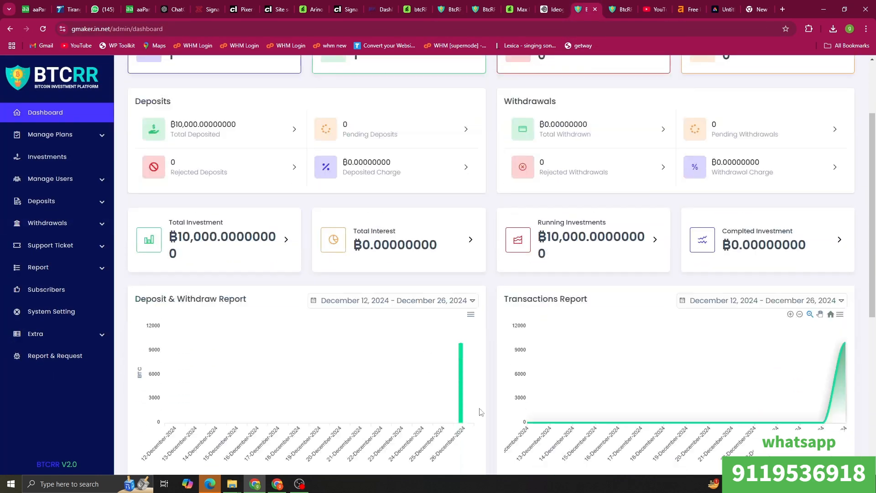
scroll(488, 326, up, 3)
click(475, 4)
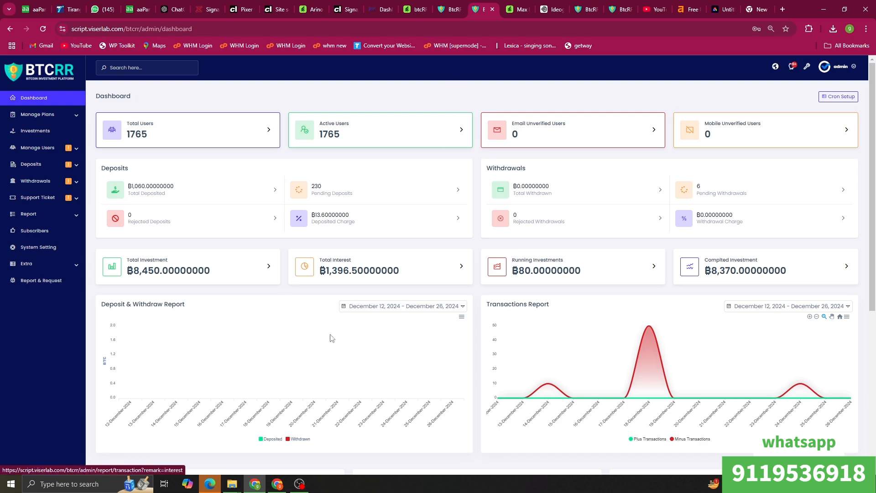
click(277, 483)
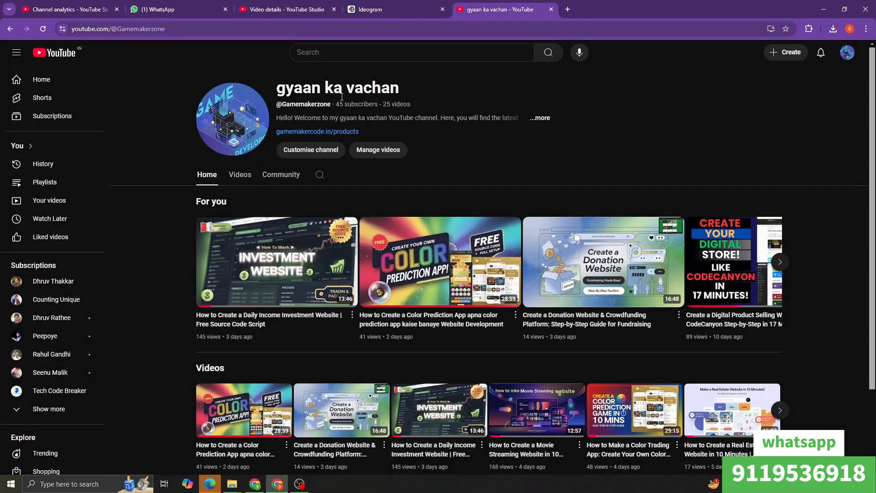
Step: Open gamemakercode.in/products from the channel description, browse the listings, then minimize the window
click(545, 119)
click(378, 296)
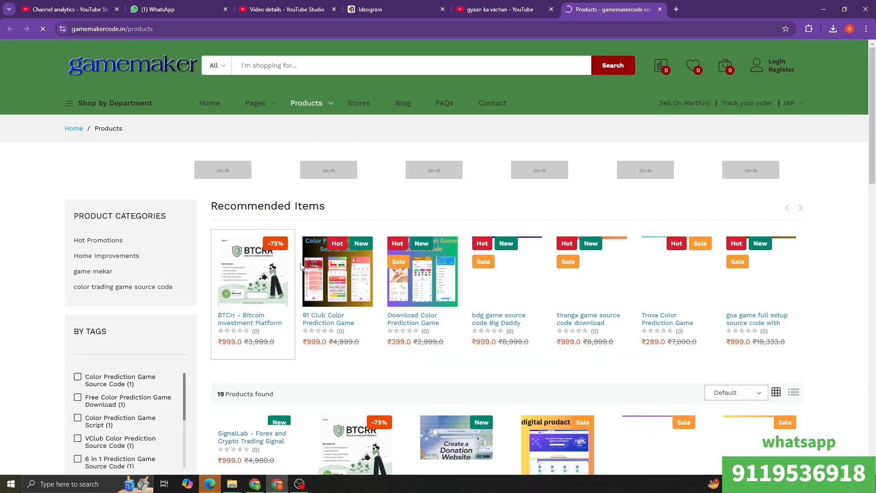
scroll(260, 187, down, 7)
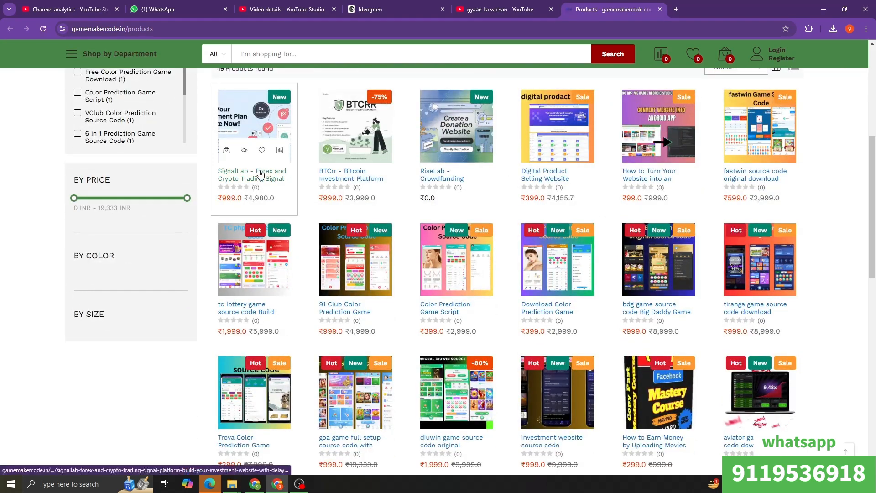
scroll(259, 173, up, 5)
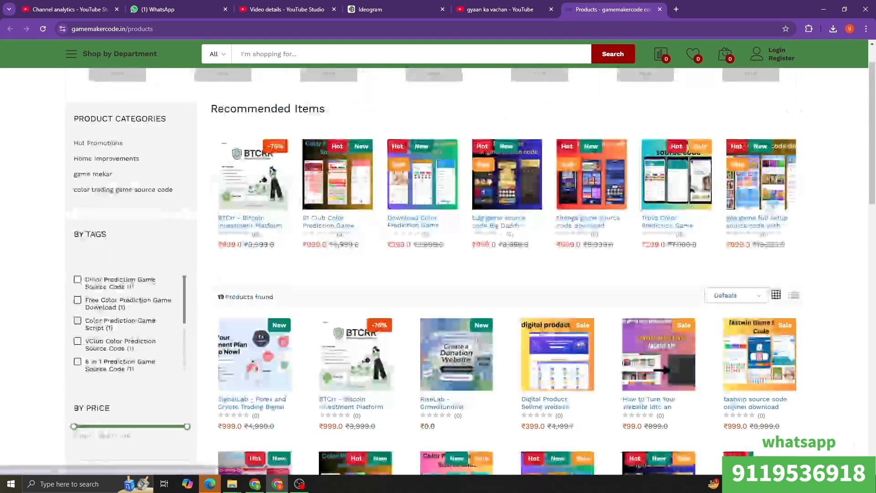
click(824, 9)
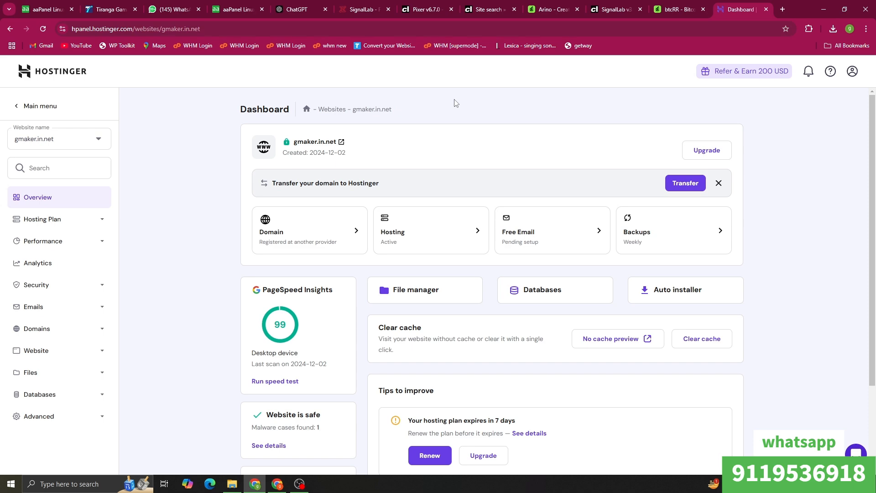
Step: Open the File manager for gmaker.in.net from its hPanel dashboard
scroll(764, 189, down, 3)
scroll(764, 183, up, 3)
click(455, 295)
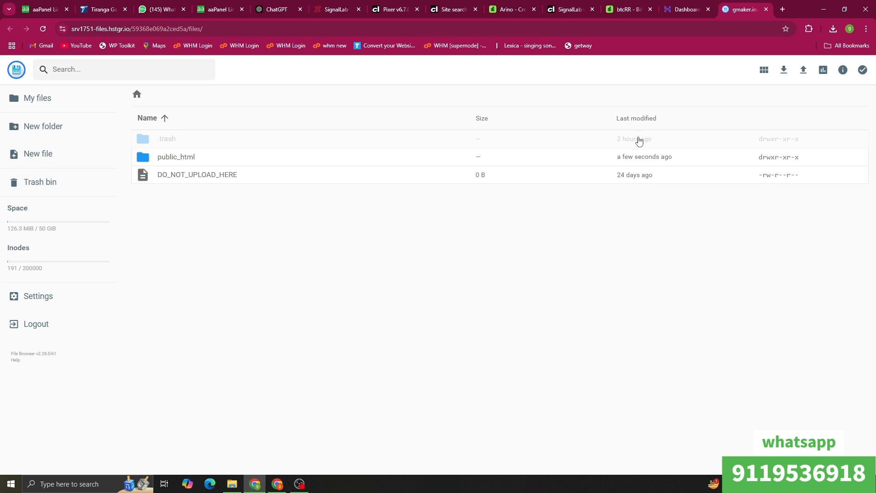
Step: Open public_html and upload the codecanyon script ZIP into it
double_click(296, 158)
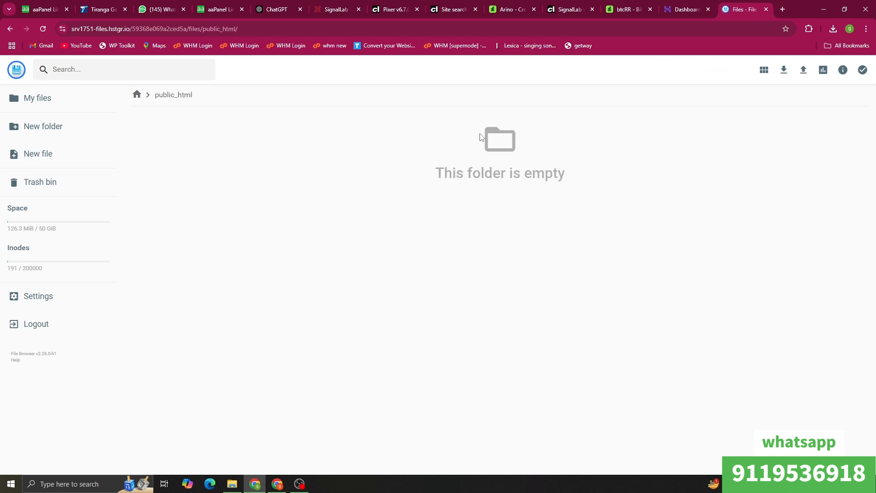
click(232, 483)
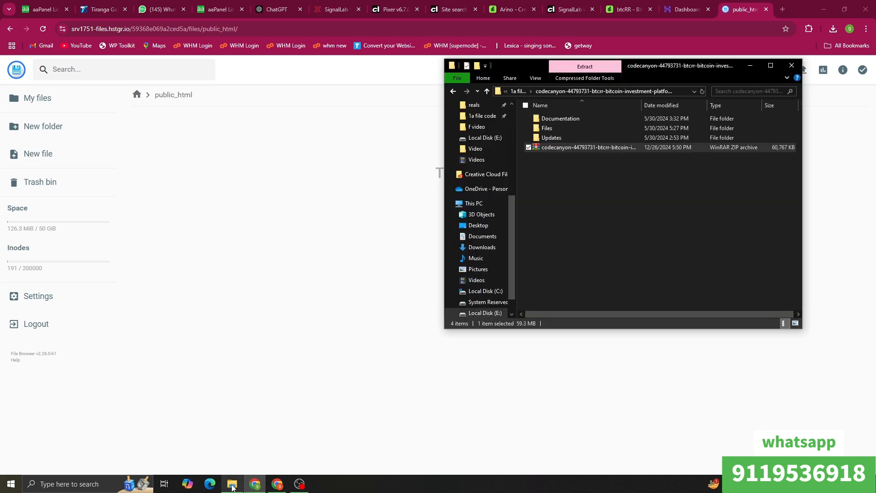
drag(642, 145, 354, 231)
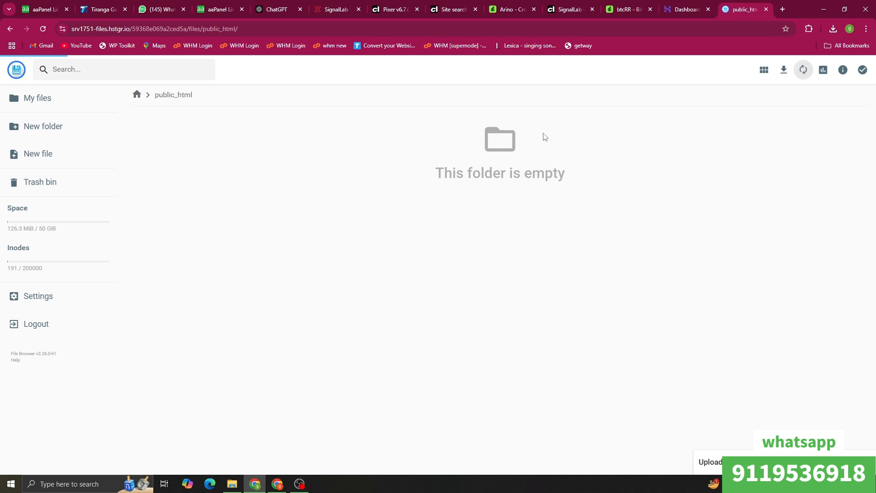
right_click(348, 173)
click(314, 187)
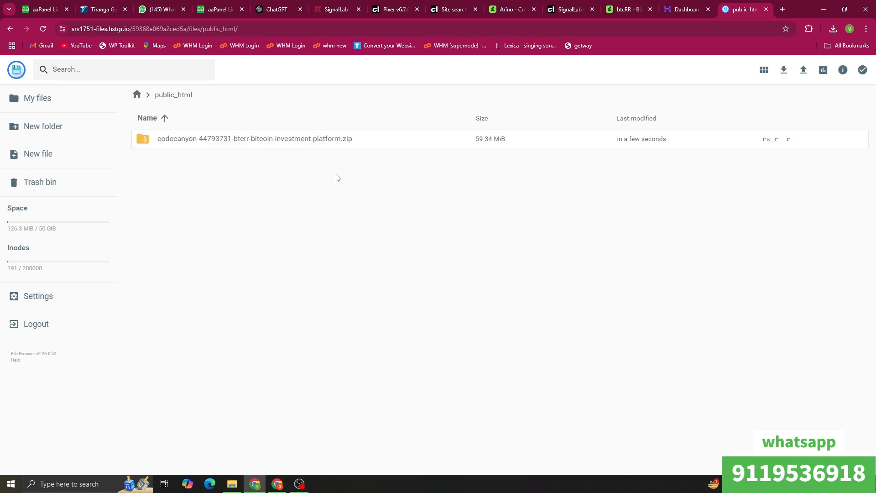
Step: Extract the uploaded ZIP directly into public_html
right_click(366, 140)
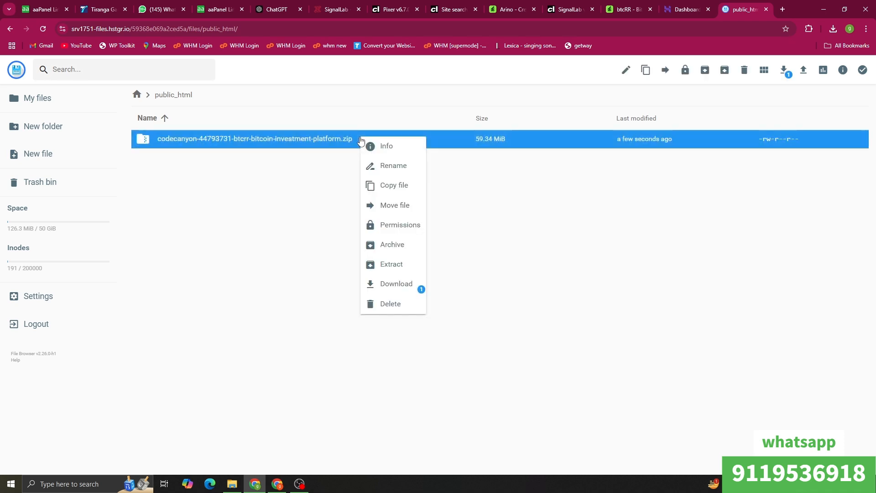
click(375, 270)
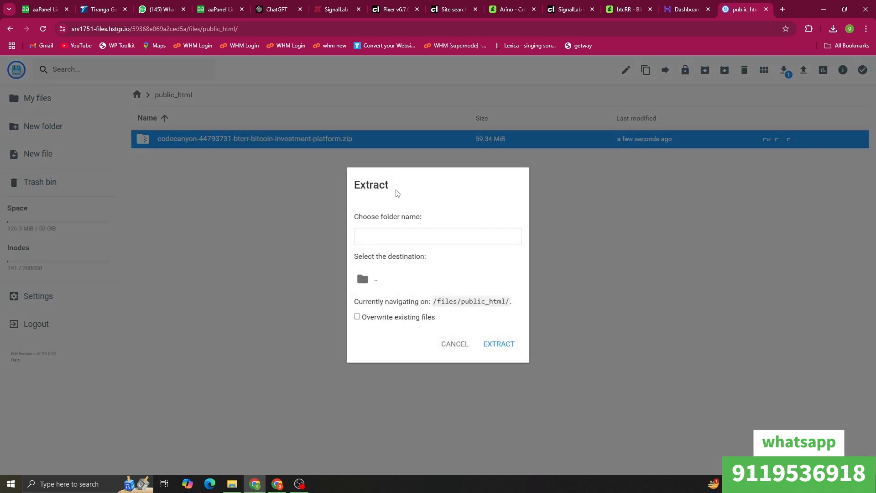
double_click(375, 281)
click(387, 289)
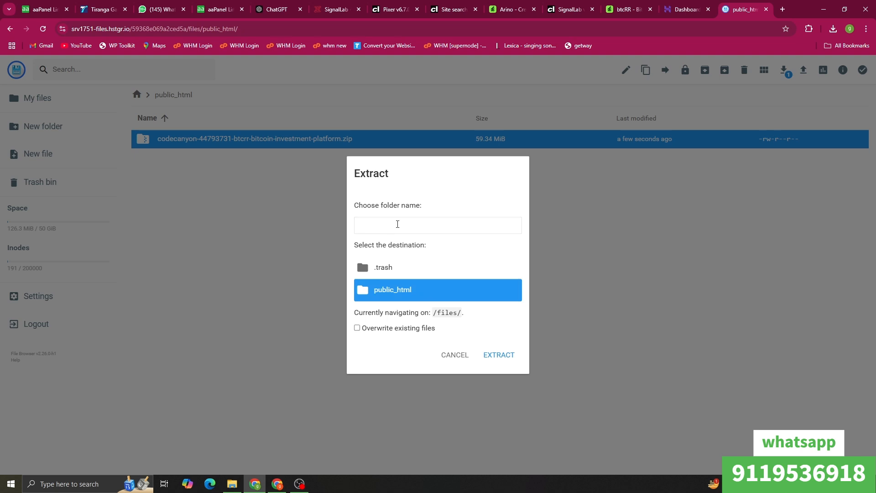
click(405, 231)
text(/)
click(484, 355)
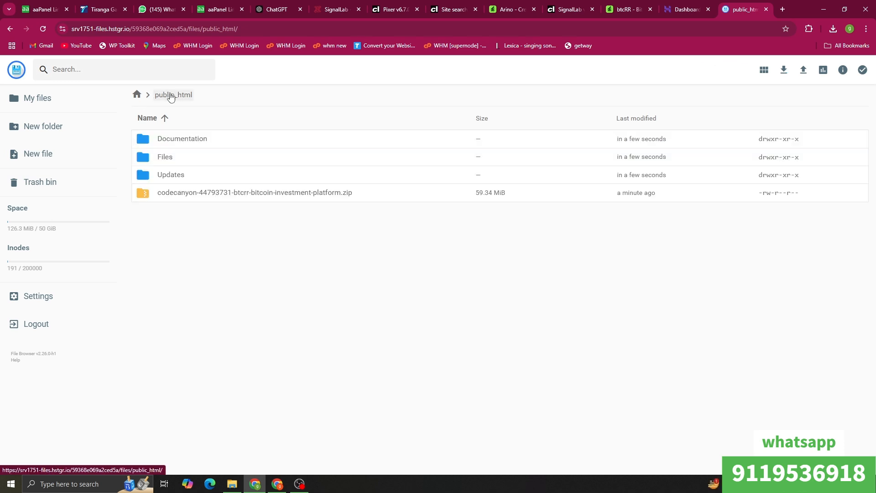
Step: Move assets, core, install, .htaccess and index.php from the Files folder up into public_html
click(227, 163)
double_click(227, 164)
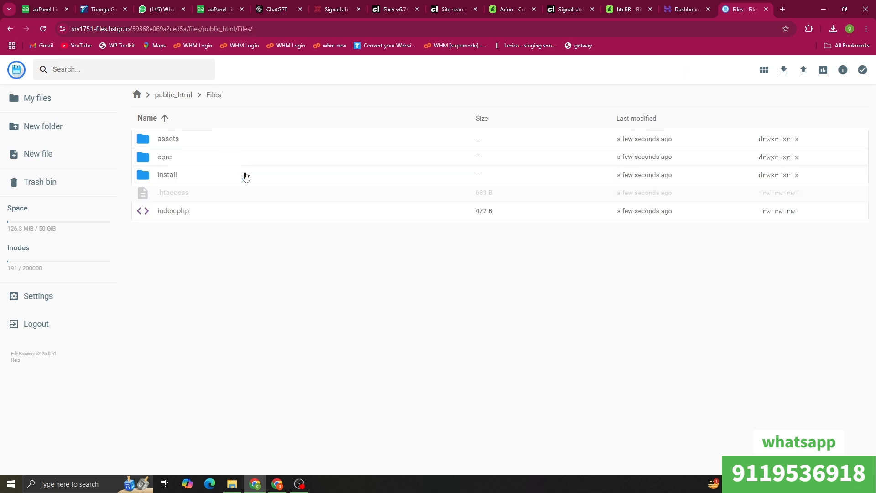
key(ctrl+a)
right_click(223, 155)
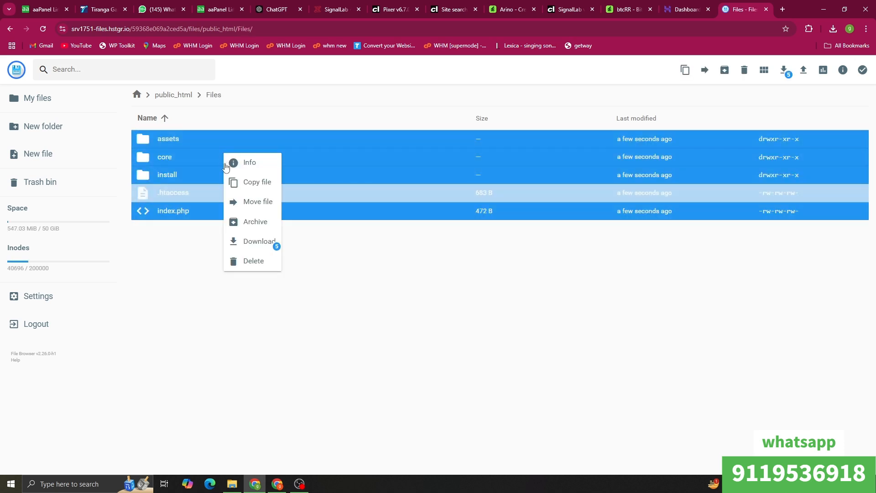
click(263, 202)
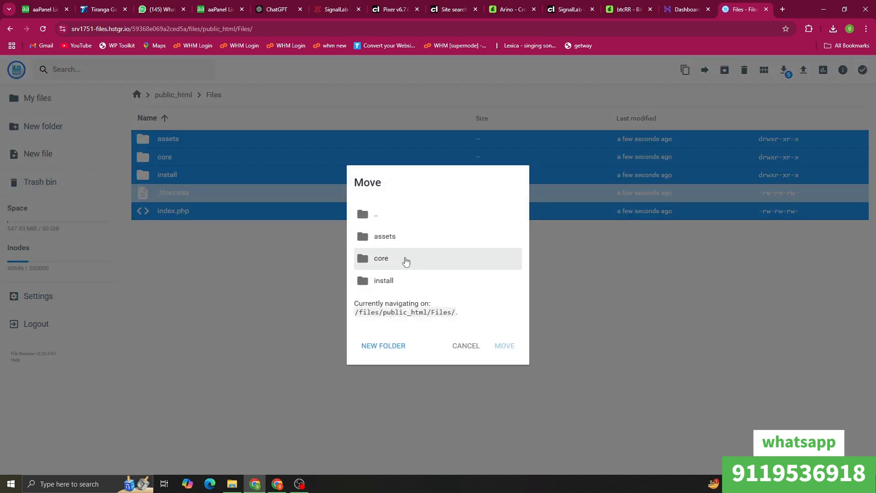
double_click(409, 220)
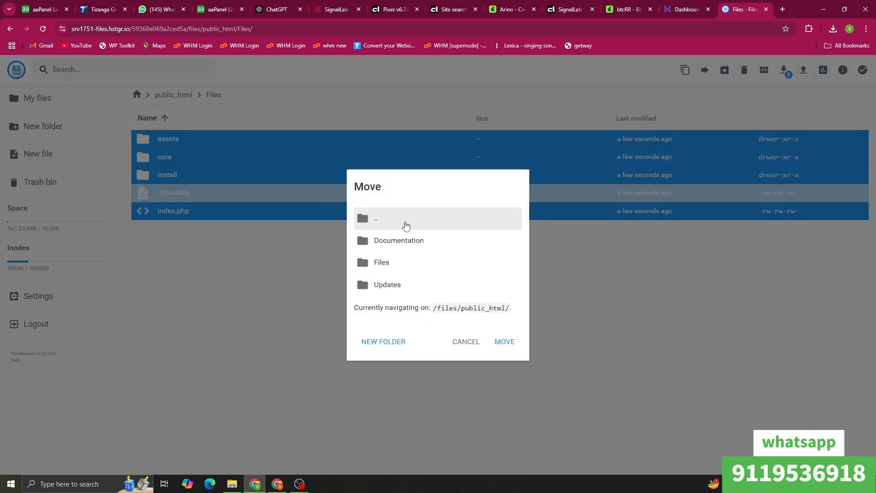
double_click(405, 224)
click(431, 263)
click(504, 318)
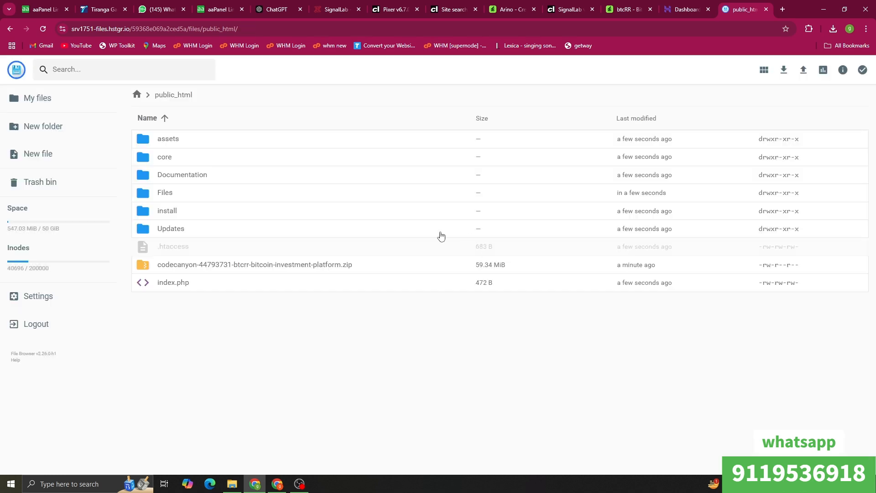
Step: Reload the Hostinger dashboard, open MySQL database management and delete the existing test database
click(676, 5)
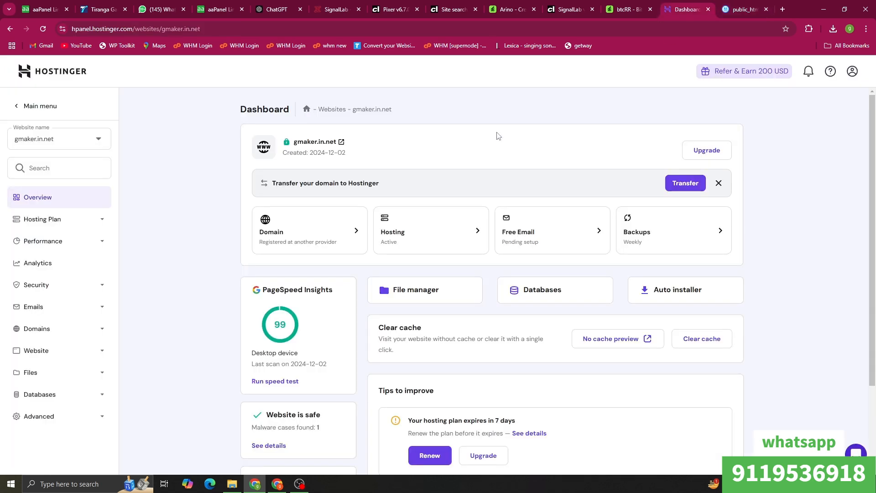
right_click(189, 106)
click(221, 143)
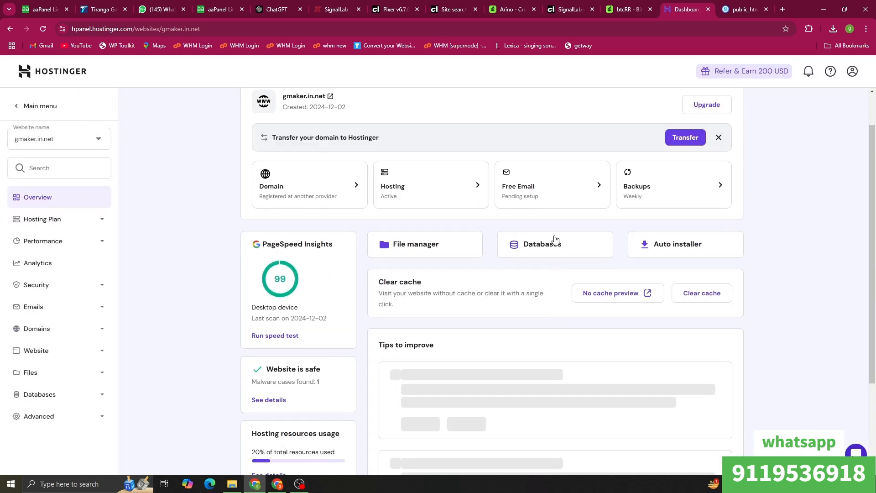
click(554, 241)
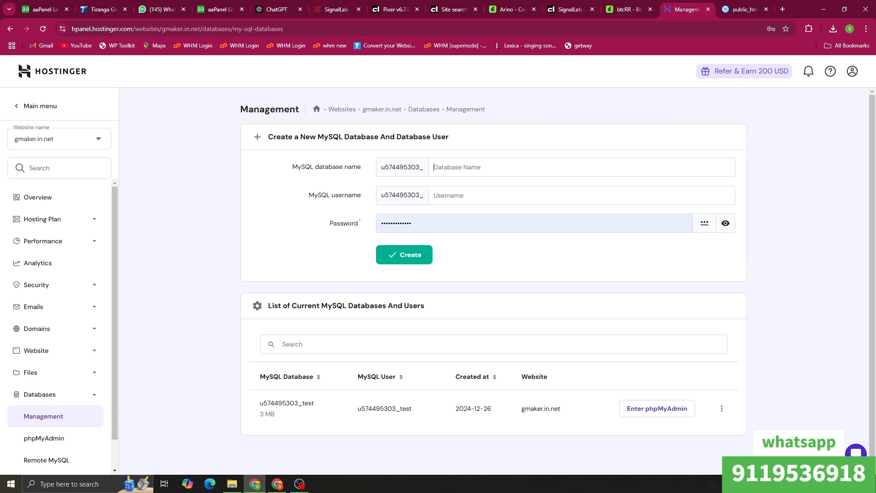
click(721, 408)
click(733, 388)
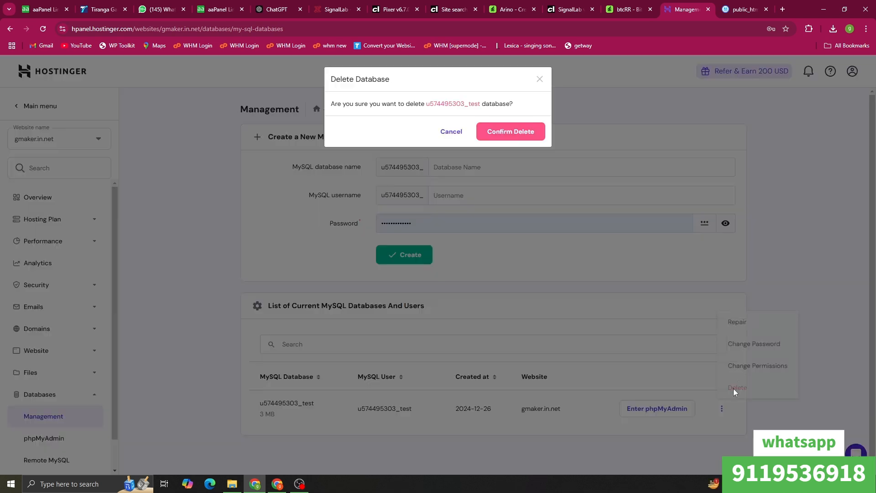
click(512, 137)
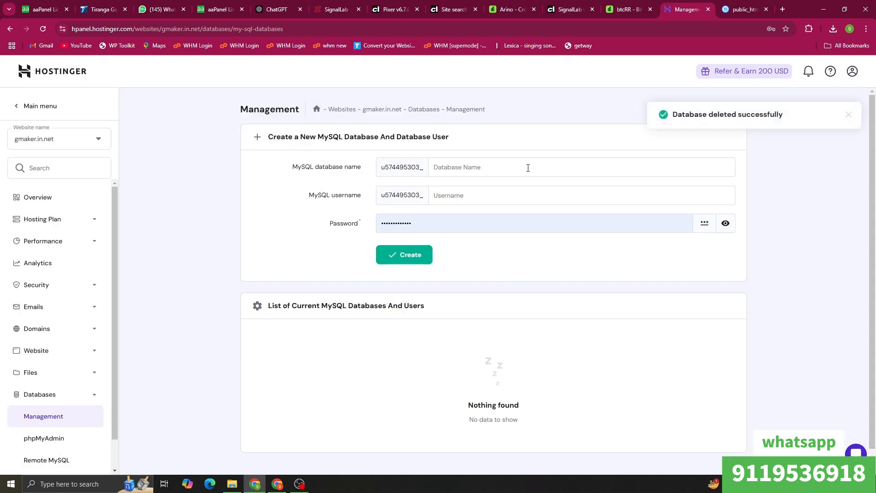
Step: Create a new MySQL database and user both named test, with a password
click(528, 168)
text(te)
click(515, 190)
text(test)
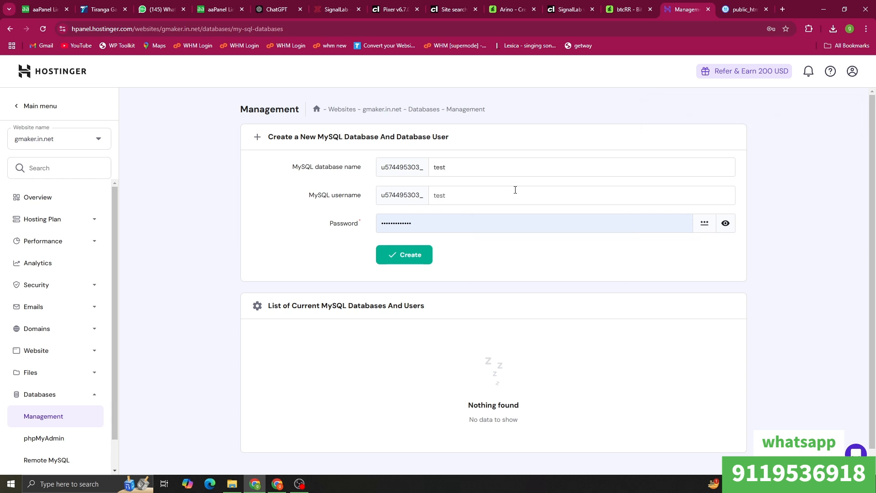
click(726, 223)
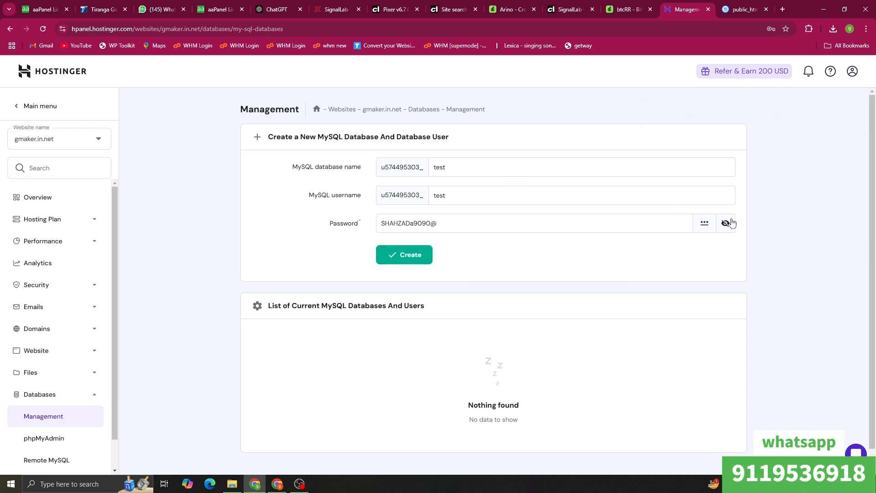
click(401, 265)
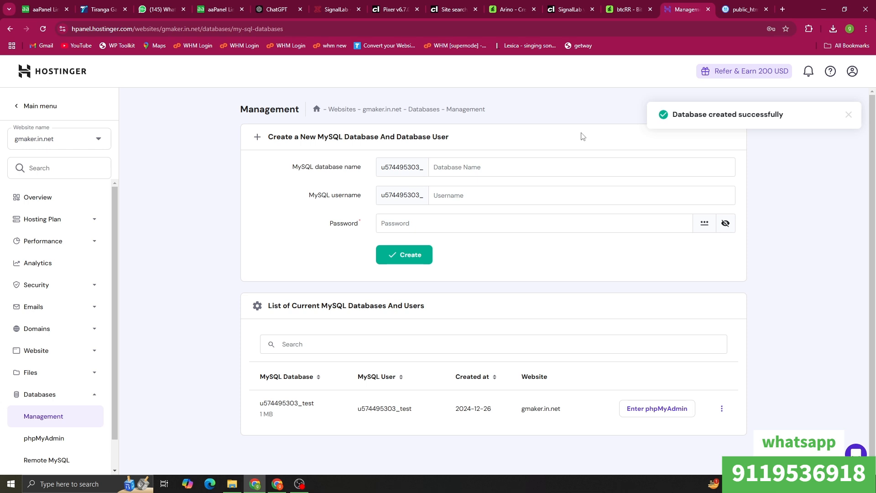
Step: Copy the new database user name and return to the website overview
double_click(396, 409)
right_click(395, 408)
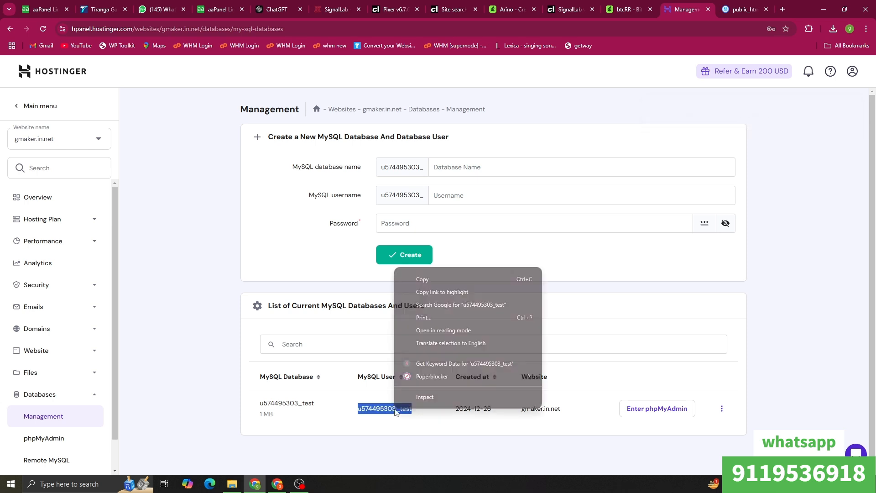
click(422, 279)
click(842, 220)
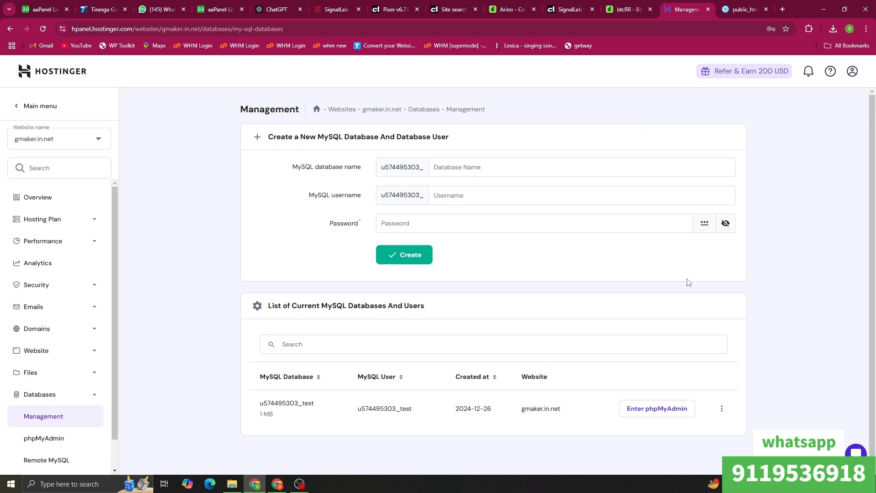
click(63, 197)
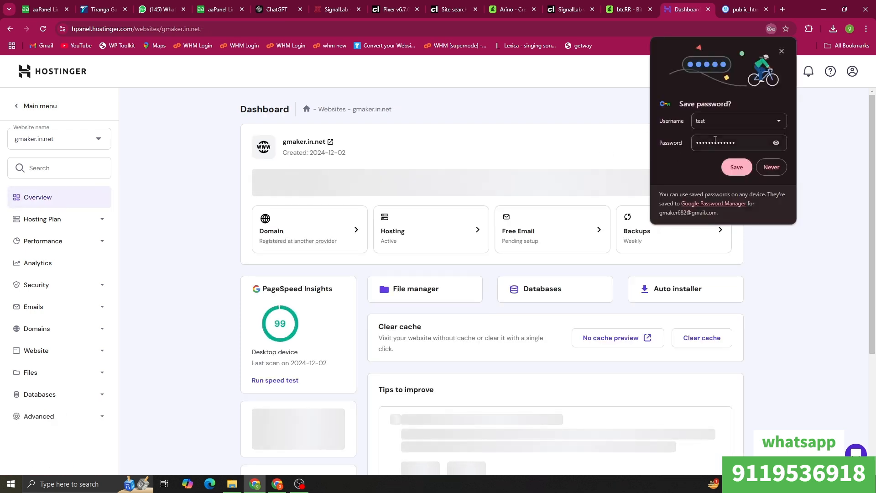
click(770, 167)
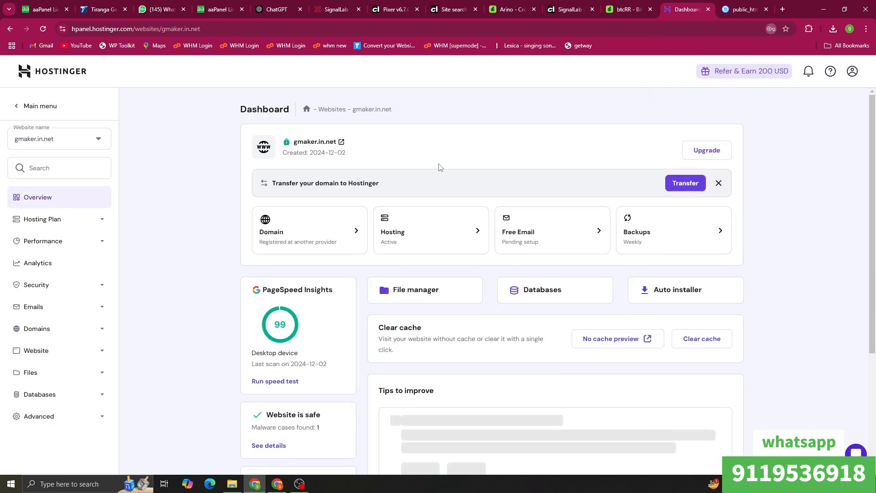
Step: Open gmaker.in.net's /install page and accept the terms of use
click(328, 144)
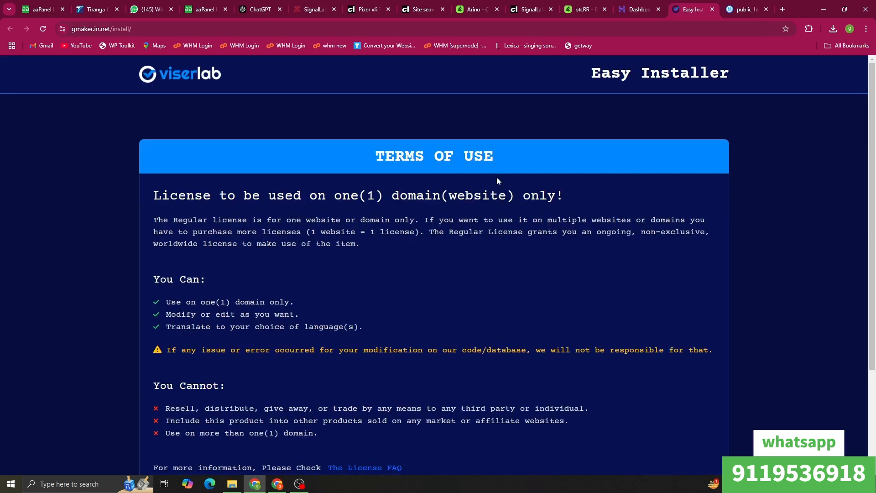
scroll(382, 210, down, 3)
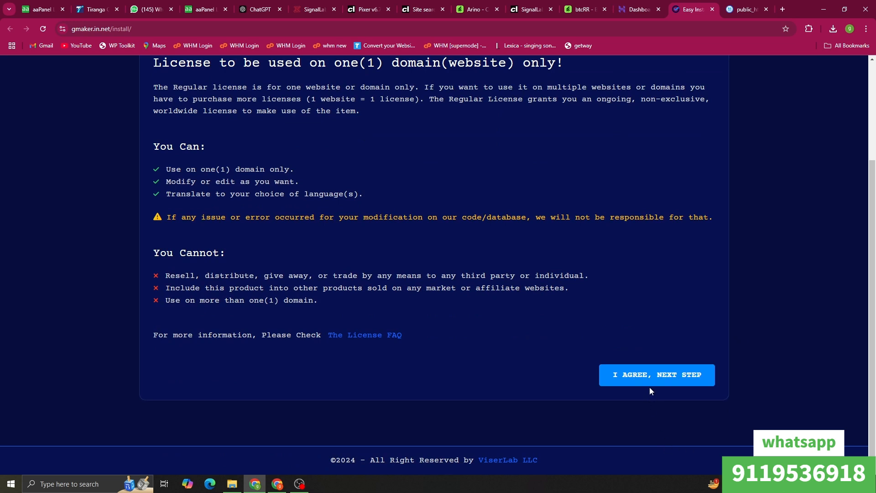
click(650, 379)
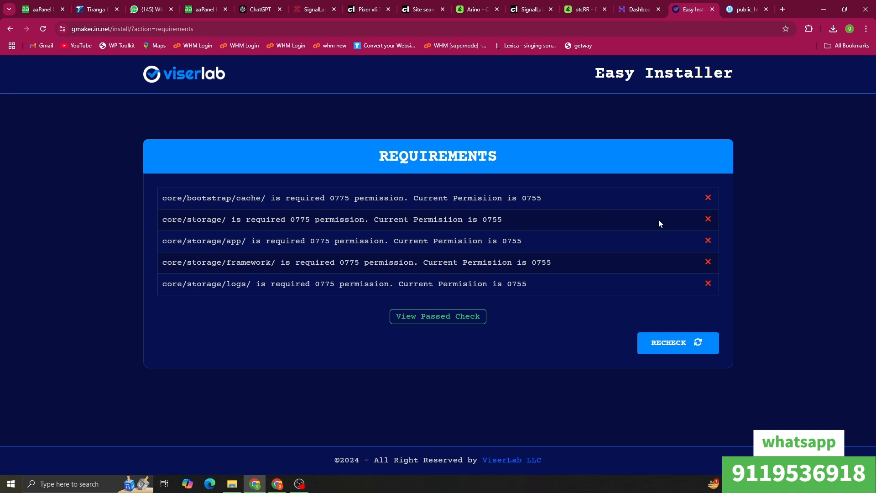
Step: Give the core folder group write access (775) and review the failing installer requirements
click(733, 6)
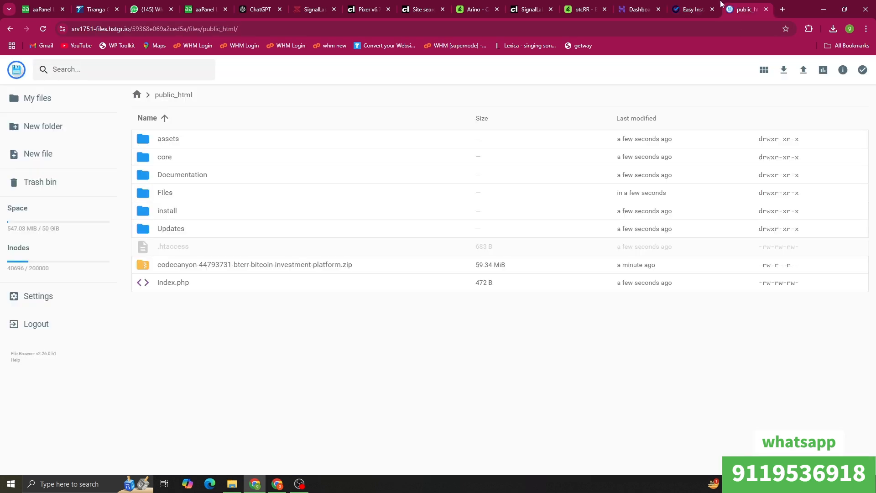
click(704, 5)
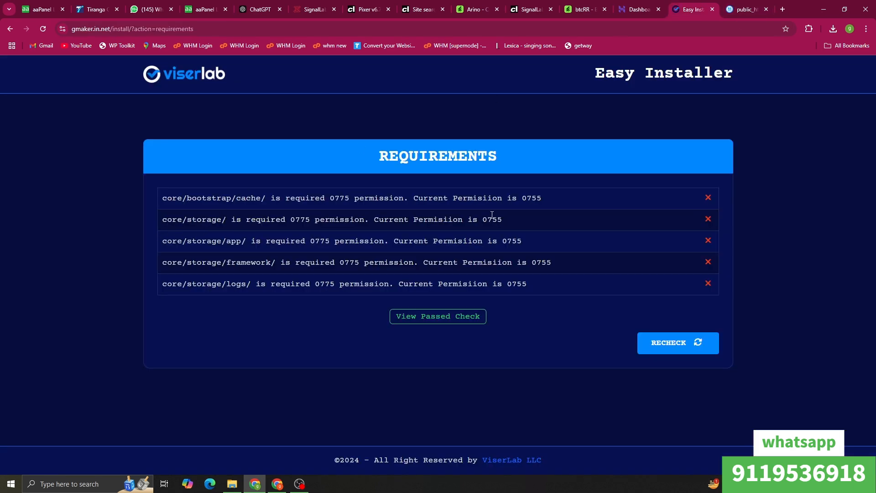
click(743, 7)
right_click(211, 160)
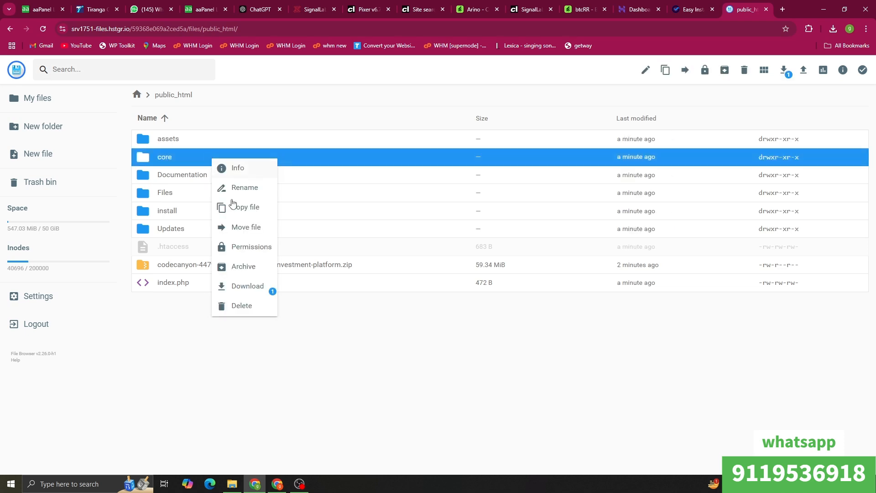
click(249, 247)
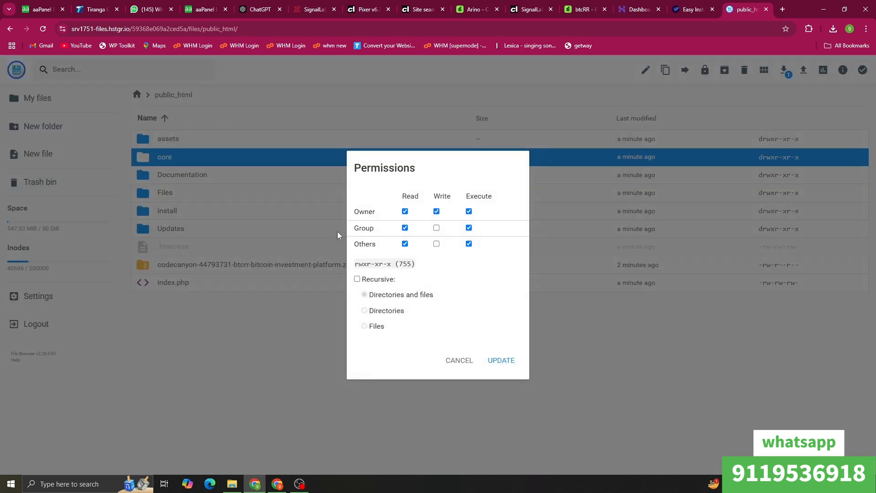
click(436, 228)
click(500, 361)
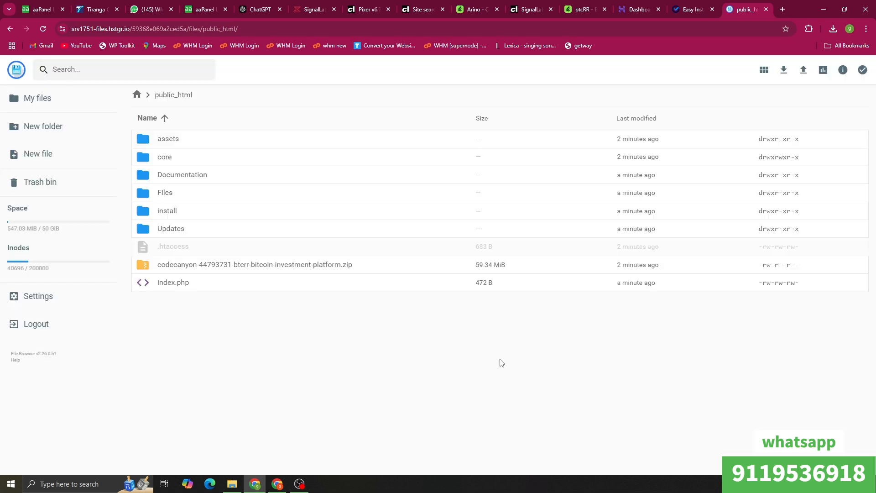
click(709, 6)
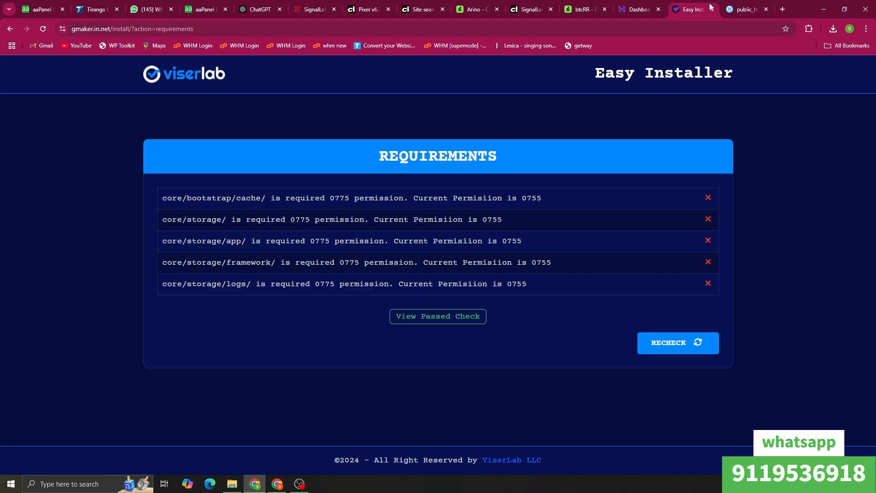
drag(159, 222, 293, 286)
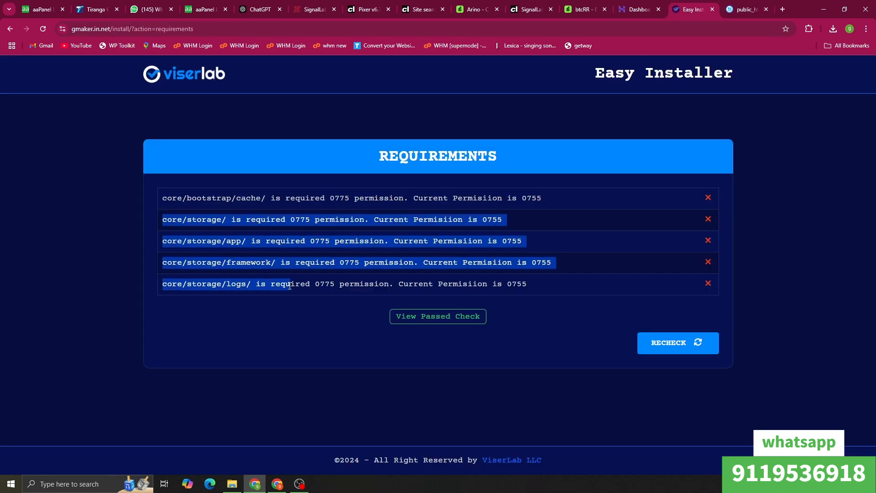
click(553, 230)
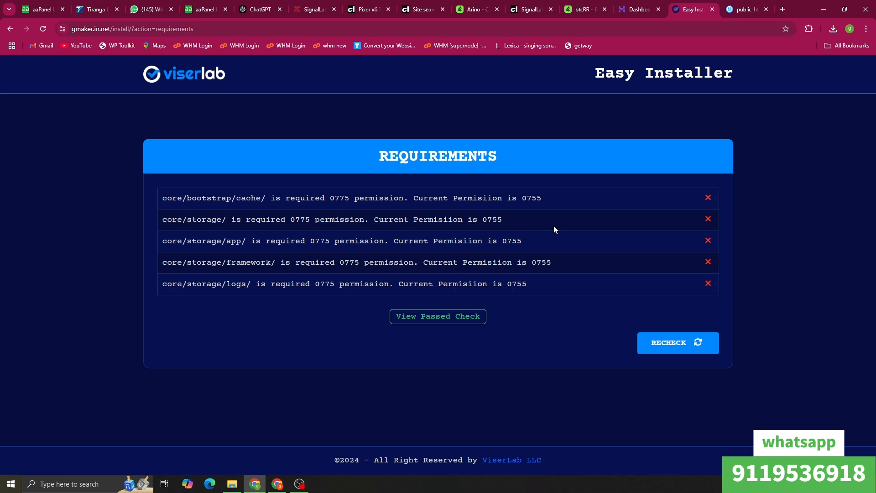
click(746, 9)
click(687, 7)
click(744, 3)
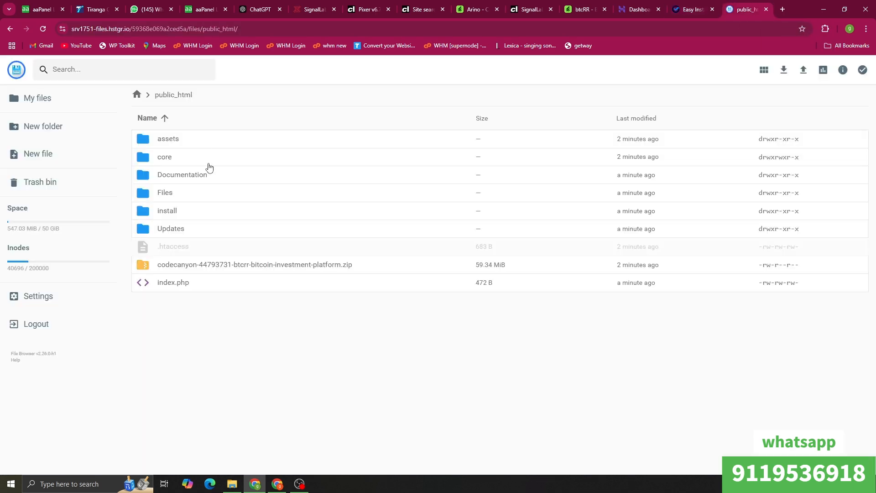
Step: Grant group write access (775) to the bootstrap, cache and storage folders
double_click(224, 154)
click(231, 156)
click(697, 70)
click(432, 228)
click(497, 360)
double_click(208, 158)
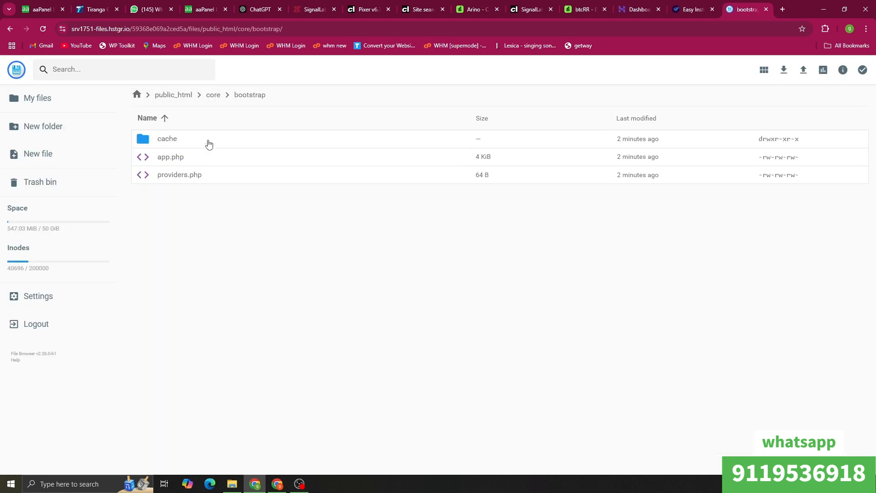
click(208, 138)
click(697, 70)
click(433, 228)
click(497, 360)
click(213, 94)
right_click(206, 246)
click(230, 333)
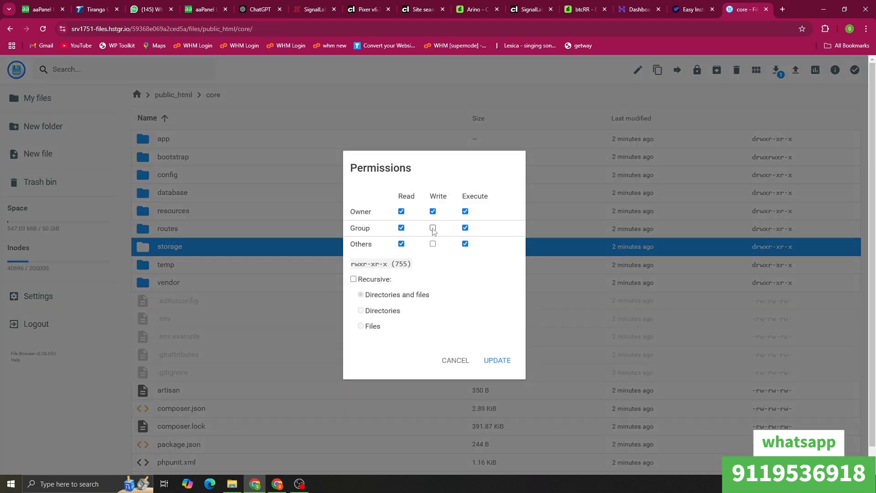
click(433, 228)
click(498, 360)
Step: Grant group write to storage's app, debugbar, framework and logs folders, then recheck requirements
double_click(252, 252)
right_click(191, 139)
click(232, 236)
click(433, 228)
click(497, 360)
right_click(238, 157)
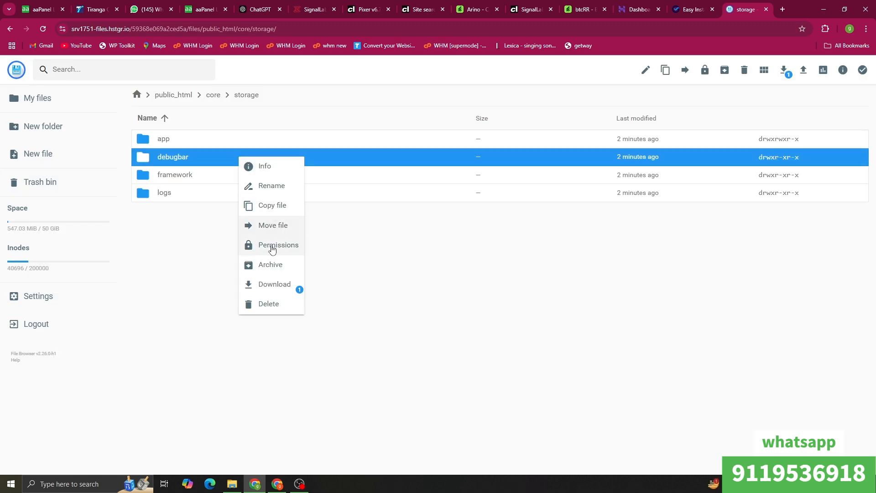
click(270, 244)
click(433, 228)
click(497, 359)
right_click(215, 177)
click(248, 273)
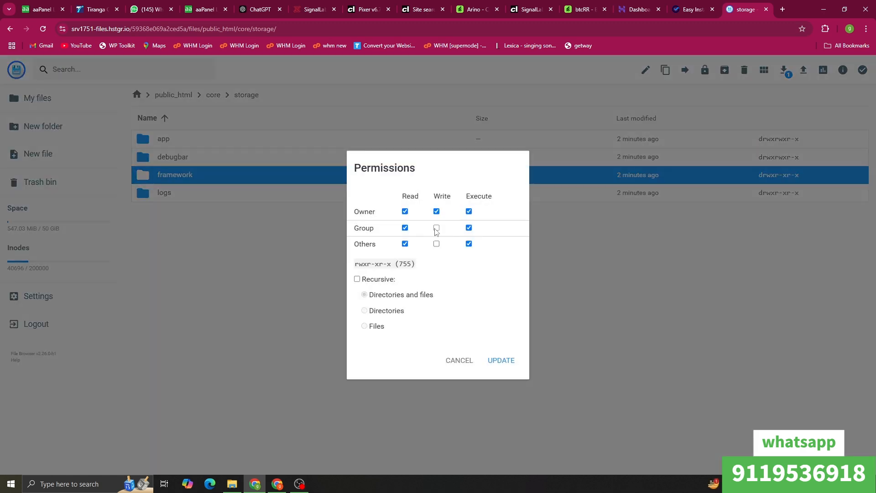
click(433, 228)
click(497, 360)
right_click(210, 195)
click(245, 280)
click(436, 227)
click(501, 360)
click(691, 9)
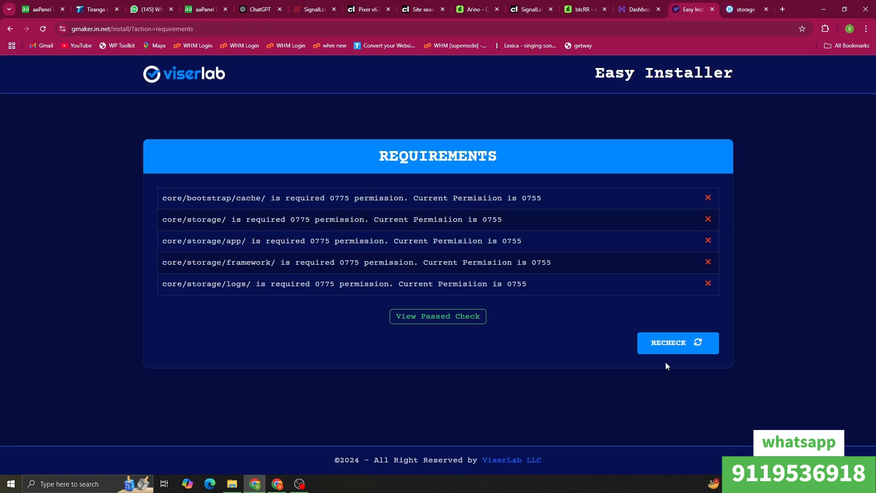
click(663, 351)
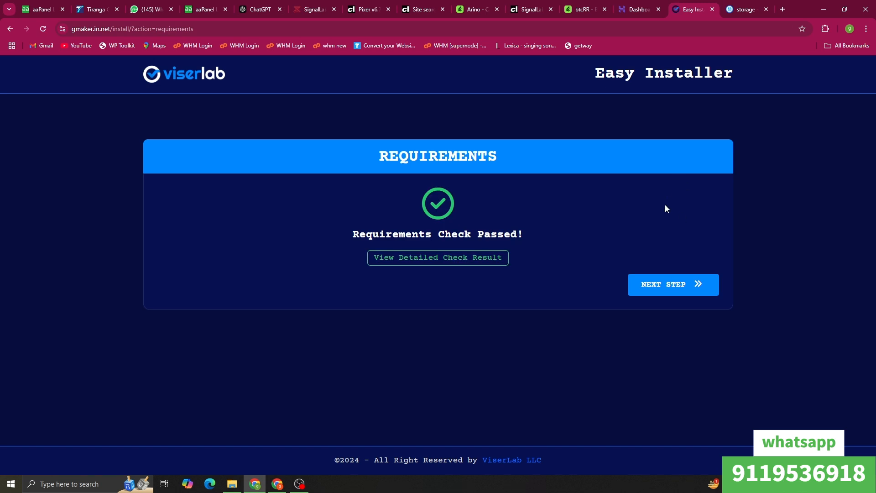
Step: Advance to the installer's Information form and check the prefilled website URL and database name field
right_click(498, 155)
click(523, 145)
click(687, 280)
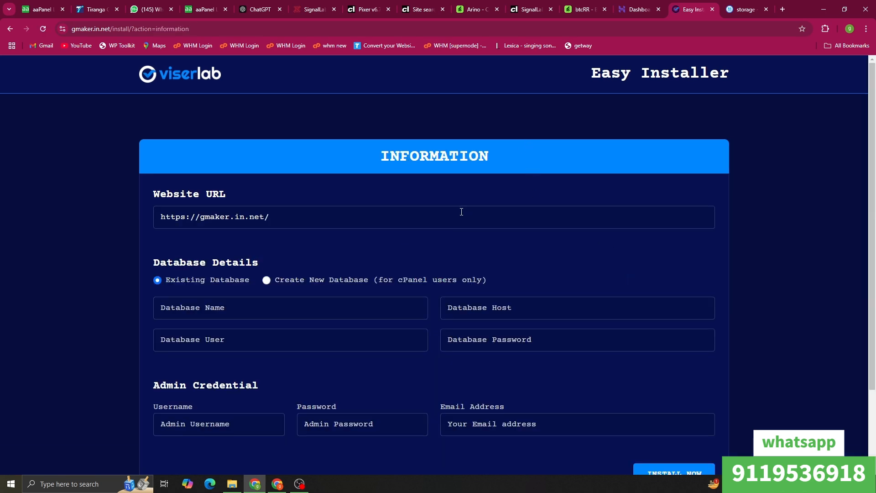
click(302, 222)
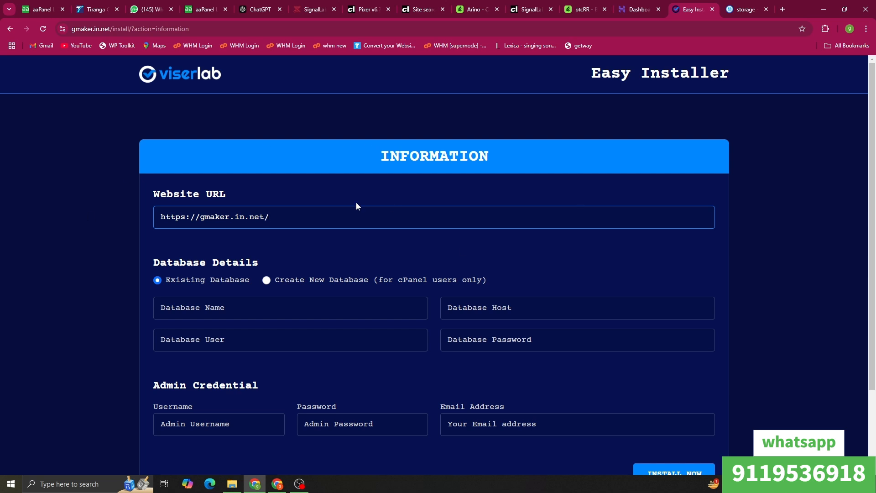
click(233, 314)
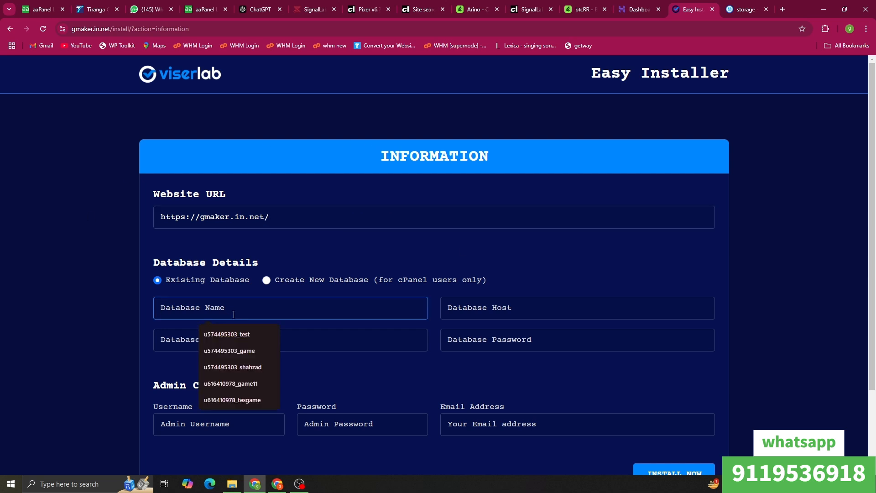
click(639, 5)
Step: Copy the test database's user name from the MySQL databases page
scroll(440, 313, down, 2)
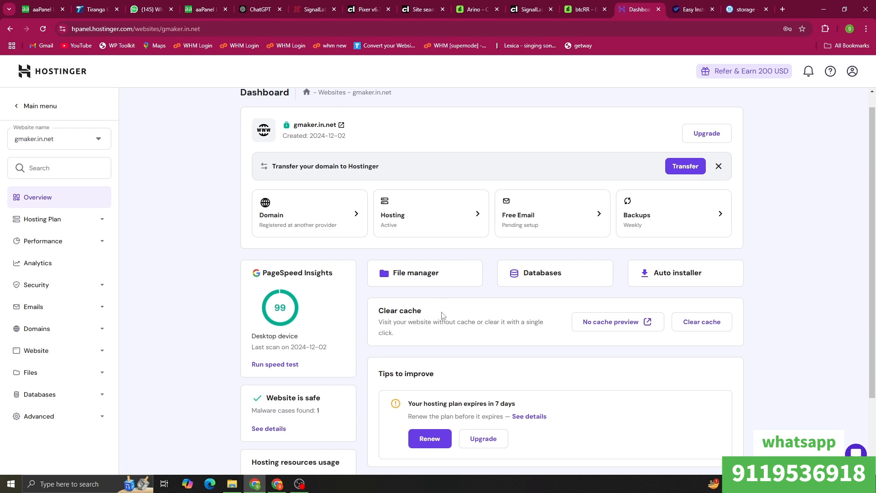
click(550, 201)
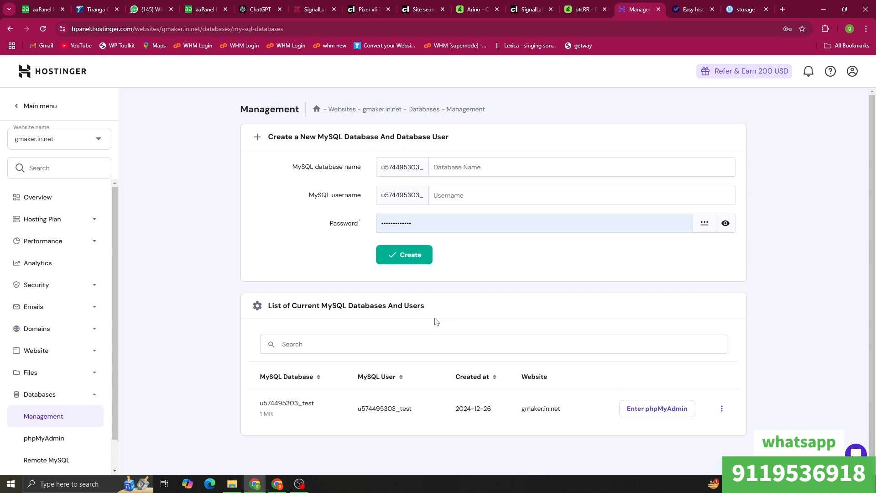
double_click(378, 406)
right_click(378, 406)
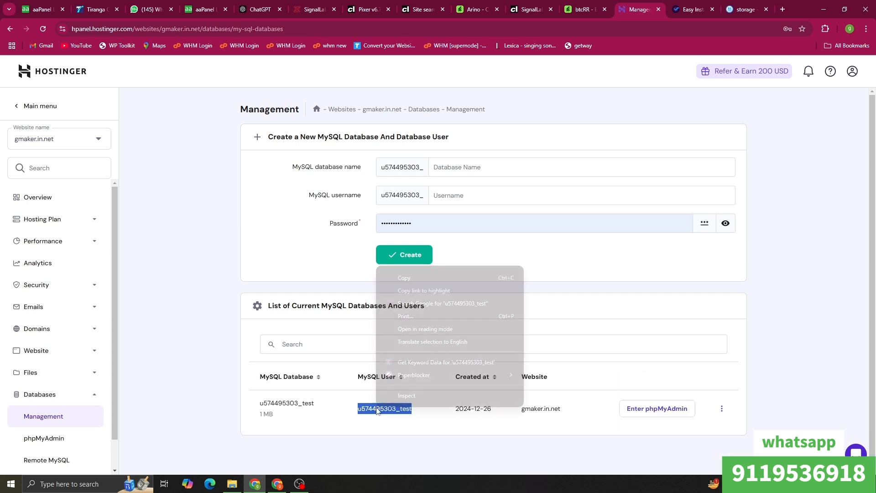
click(396, 278)
Step: Fill in the pasted database name and user, the saved database password and host localhost
click(687, 7)
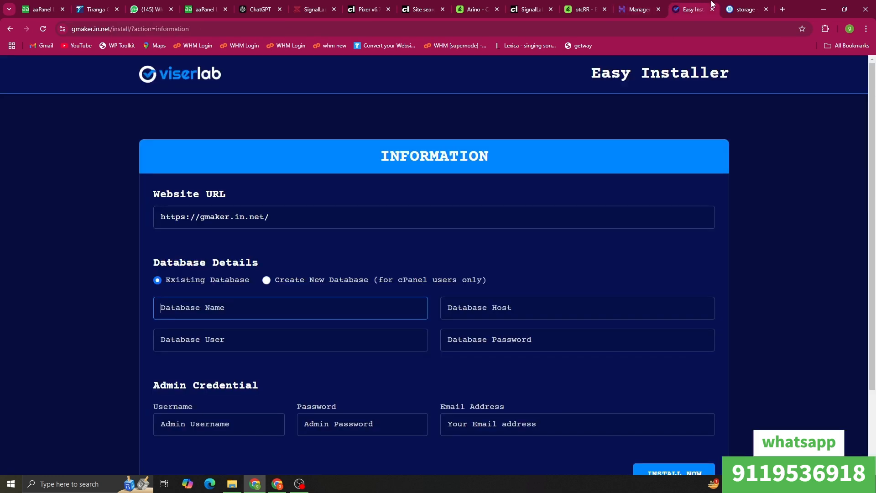
click(290, 306)
key(ctrl+v)
click(292, 341)
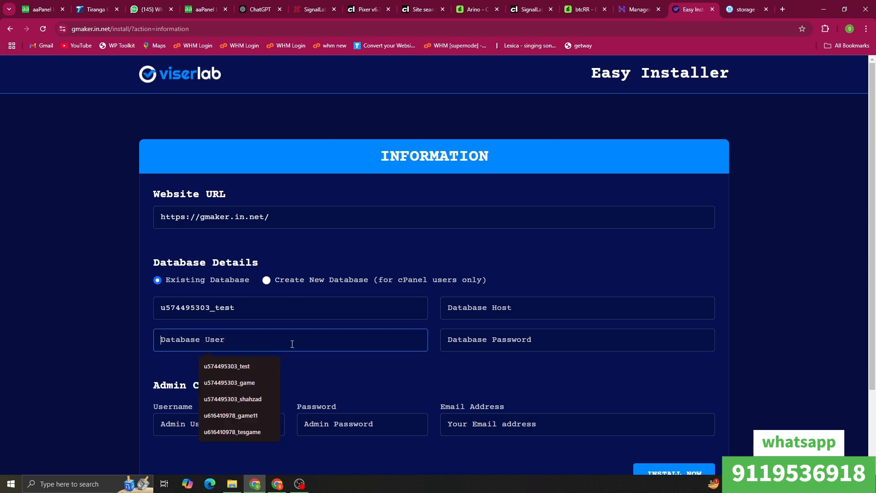
key(ctrl+v)
click(566, 345)
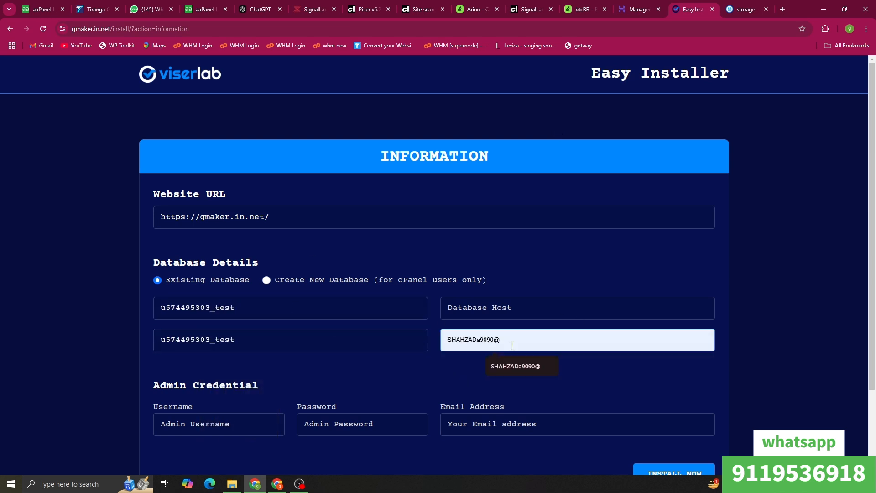
click(512, 365)
click(527, 311)
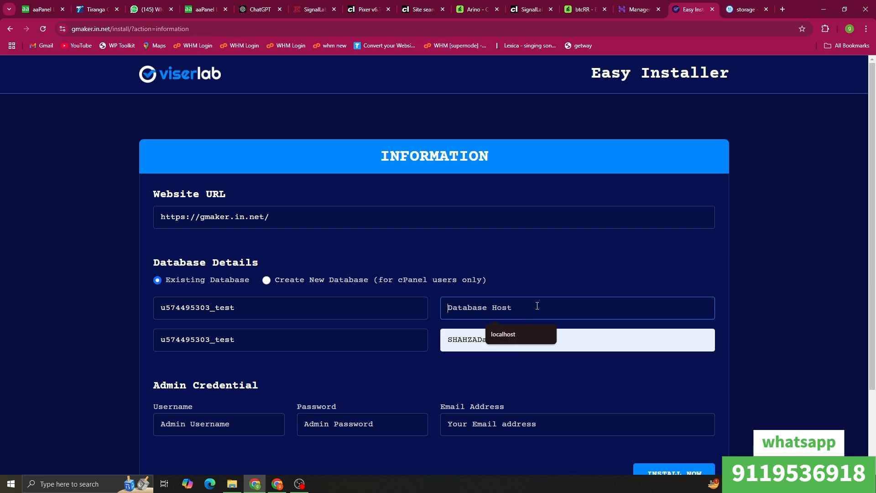
click(502, 334)
Step: Enter admin username 'admin' with the saved admin password and e-mail, then run the installation
scroll(202, 324, down, 2)
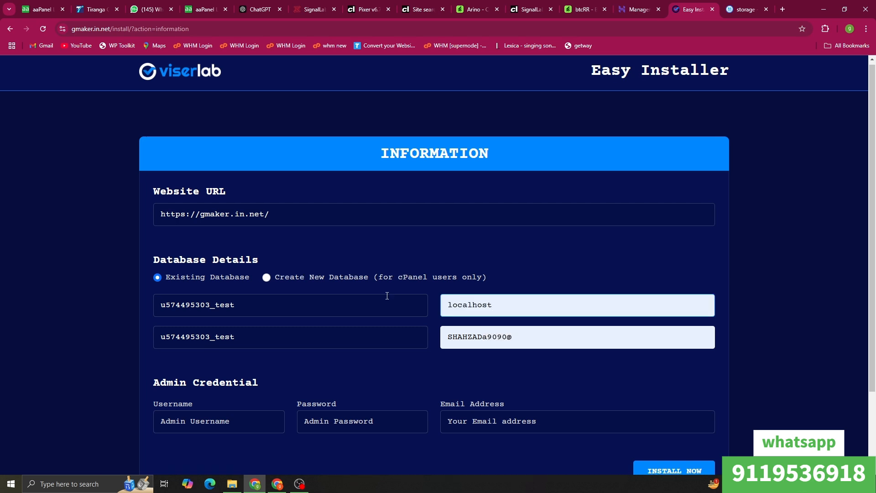
click(202, 324)
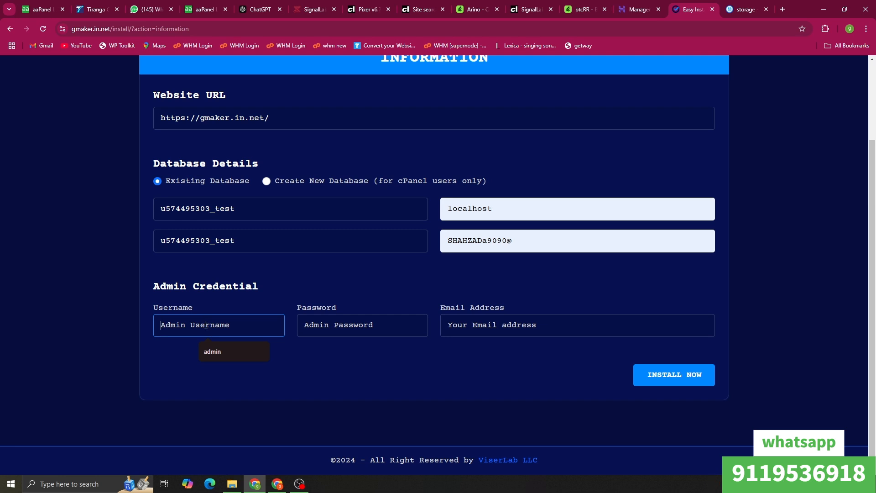
click(219, 352)
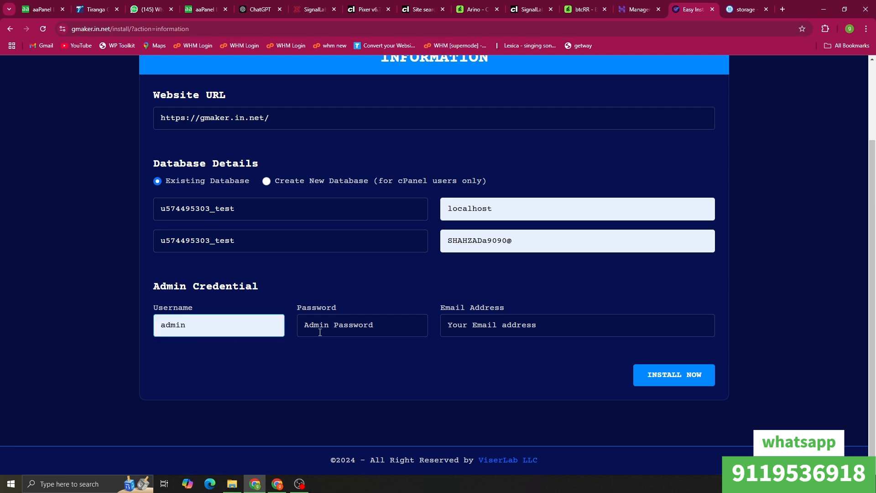
click(320, 332)
click(365, 354)
click(479, 326)
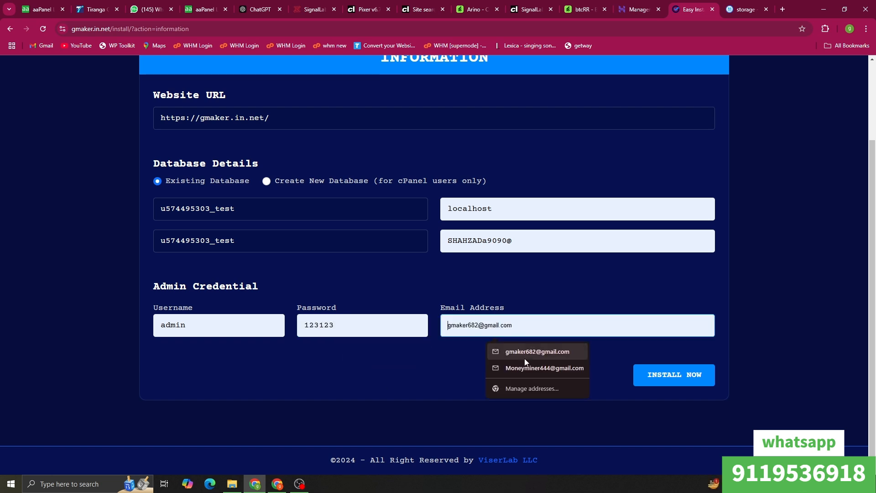
click(536, 349)
click(683, 384)
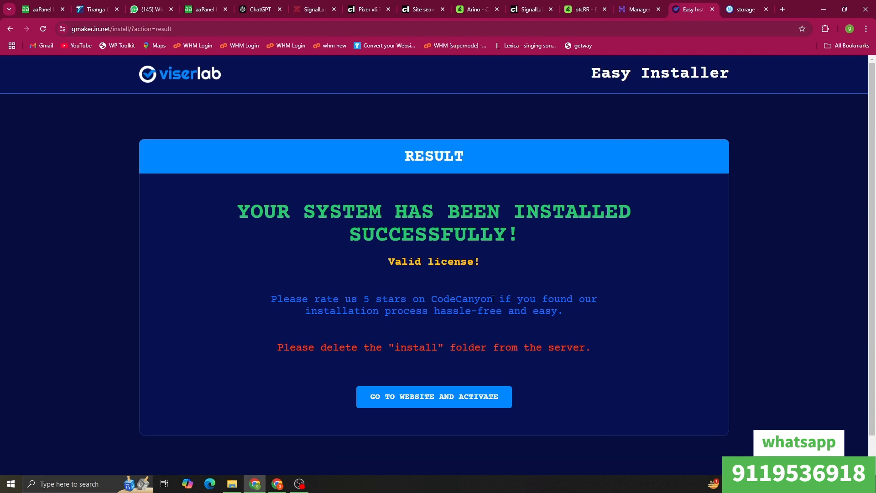
Step: Launch the installed BTCRR site, scroll through its homepage and open the Plans page
click(438, 397)
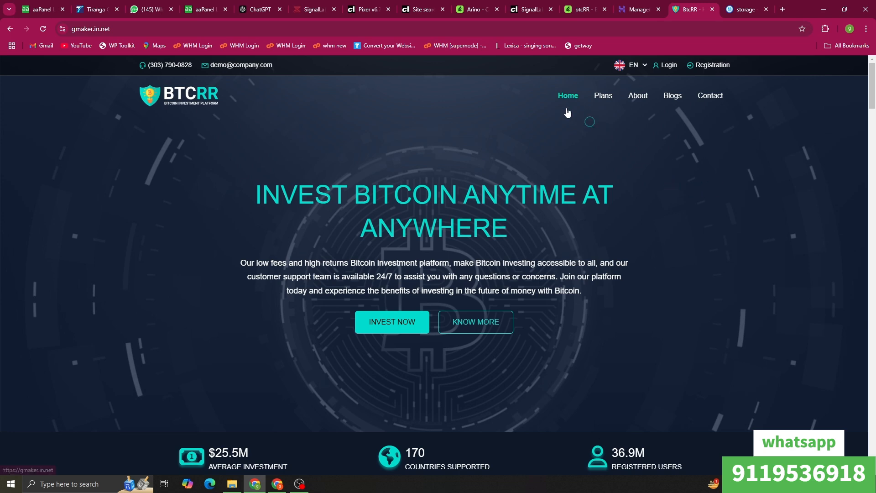
scroll(248, 231, down, 3)
scroll(319, 205, down, 7)
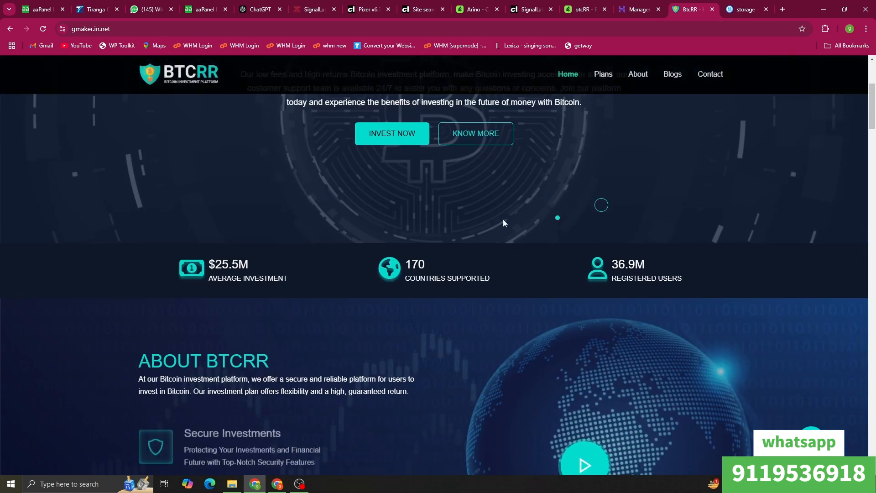
scroll(495, 163, down, 9)
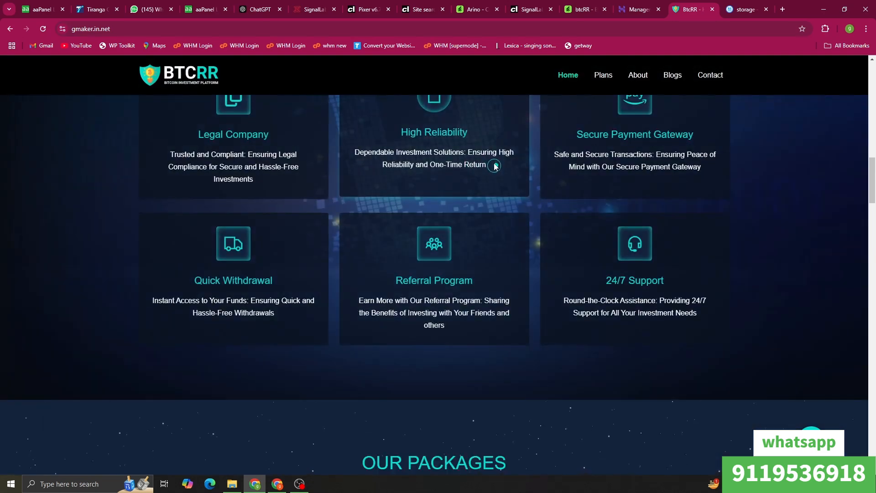
scroll(417, 207, down, 4)
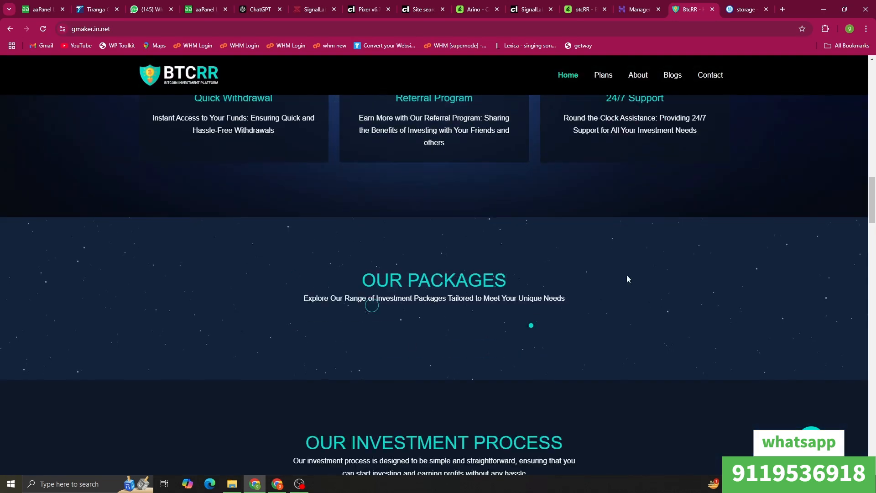
click(601, 77)
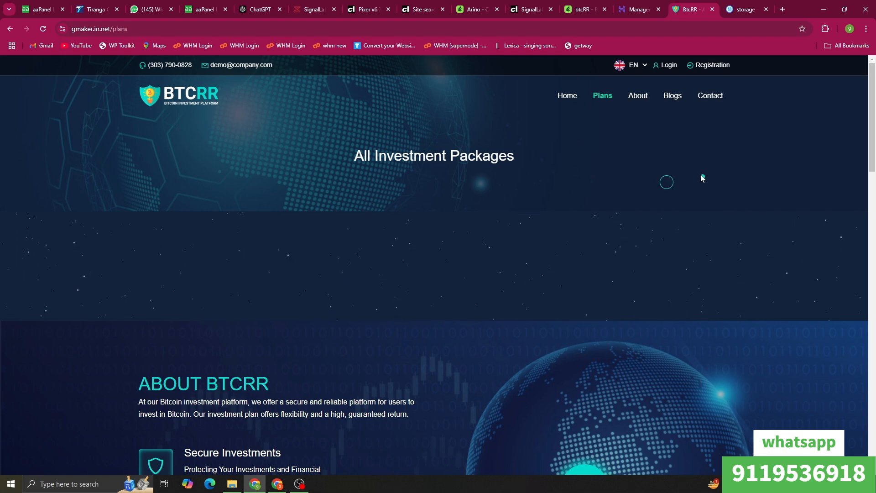
Step: Duplicate the plans tab and change its address to the /admin login page
right_click(689, 8)
click(719, 84)
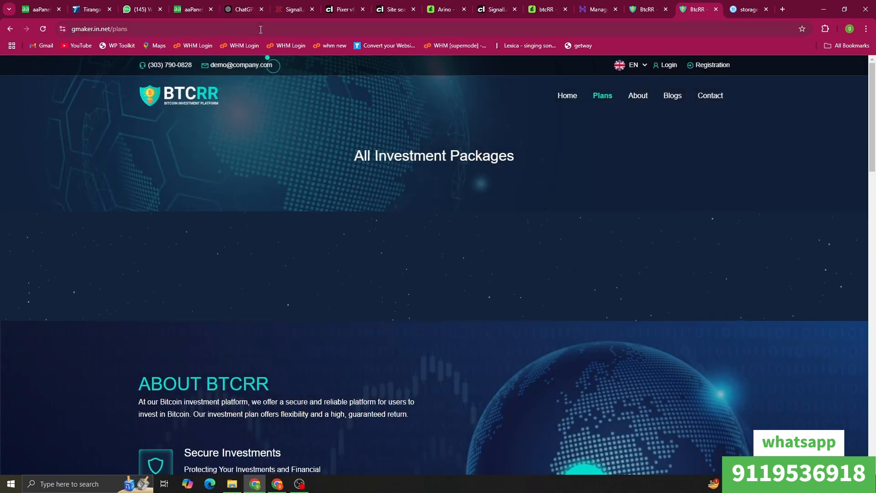
double_click(260, 28)
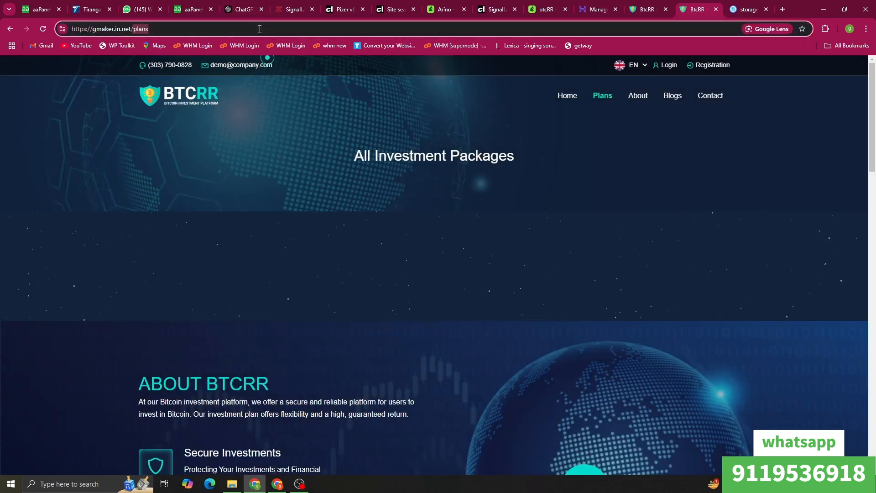
text(admi)
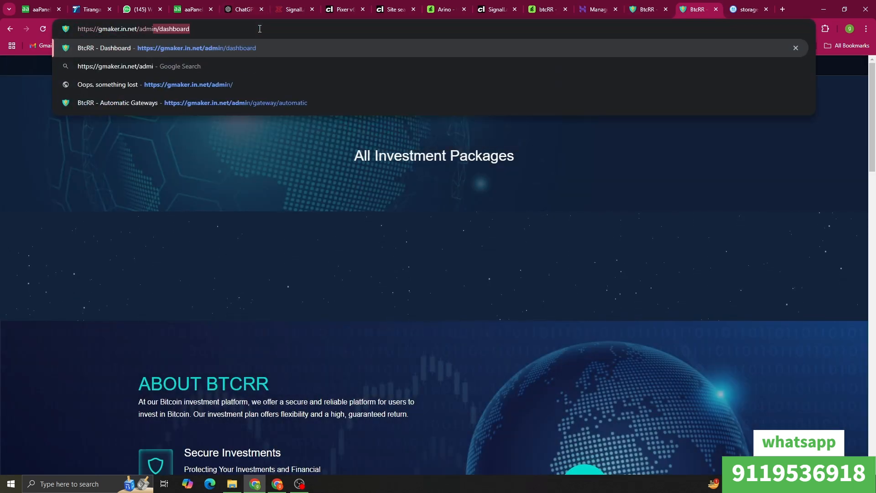
text(n)
key(Return)
Step: Log in to the admin panel with the admin username and password
click(385, 280)
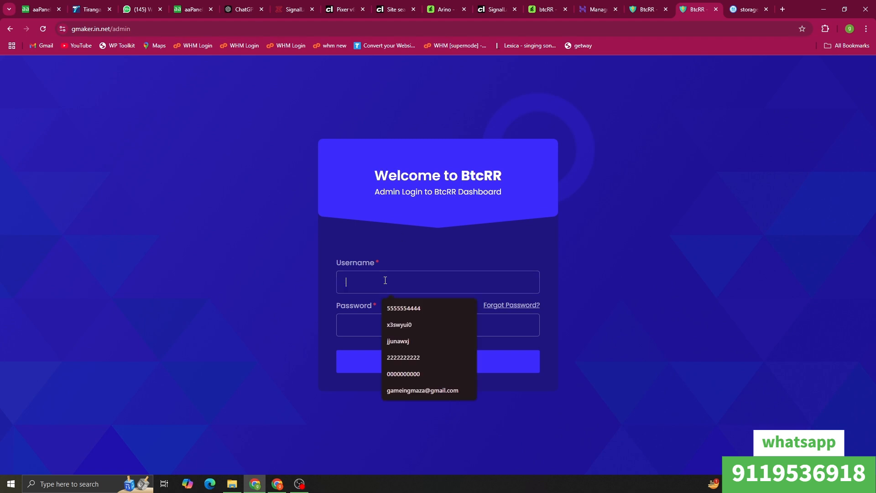
text(admin)
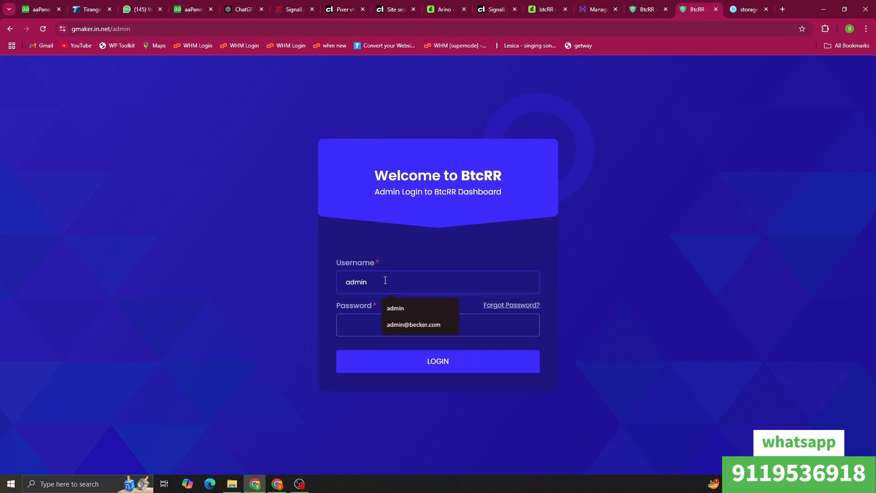
click(365, 324)
text(a)
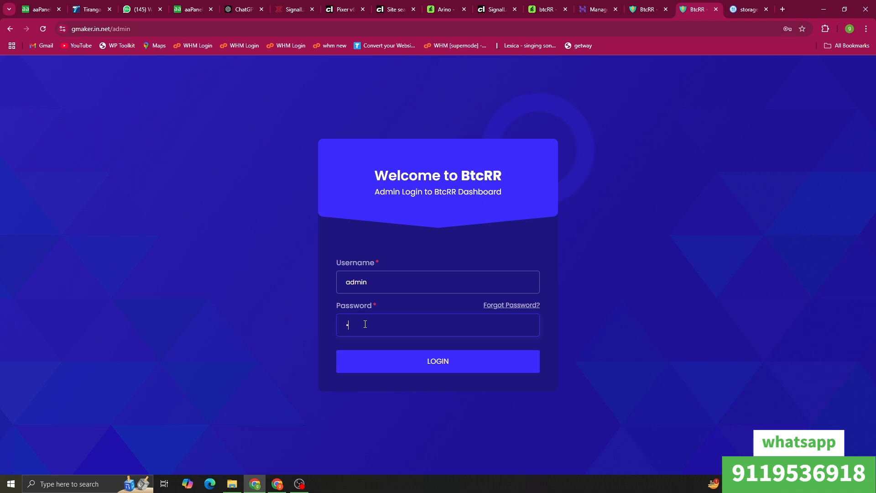
click(487, 368)
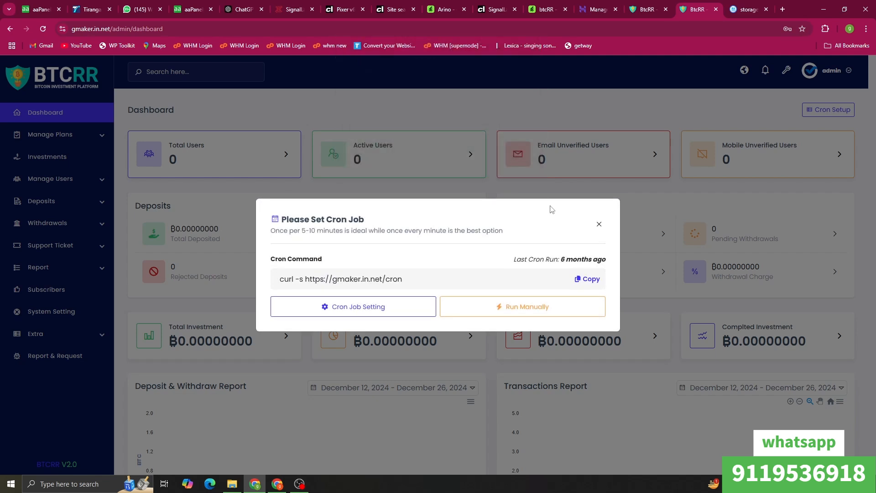
Step: Check the cron job settings, dismiss the cron reminder, then review the public plans page
click(382, 309)
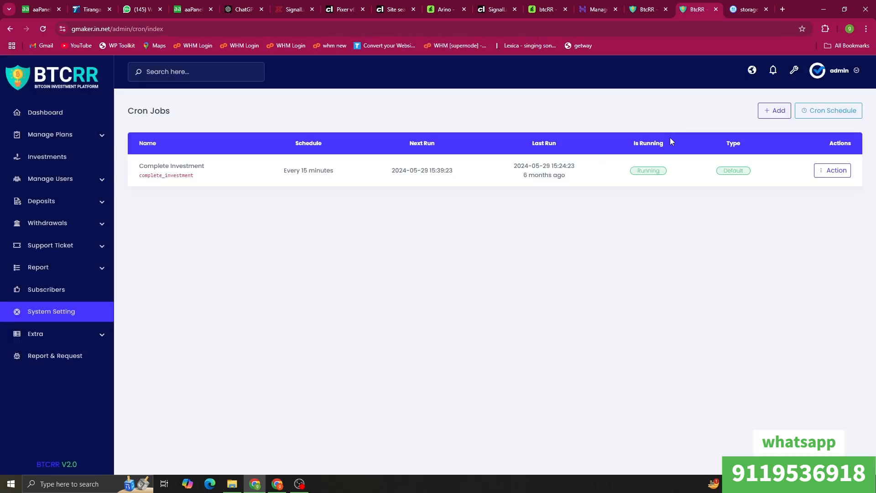
click(31, 115)
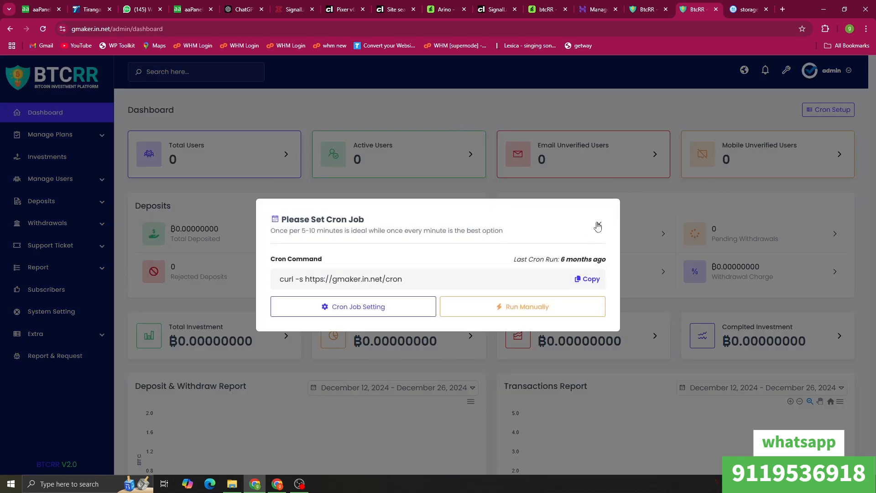
click(598, 226)
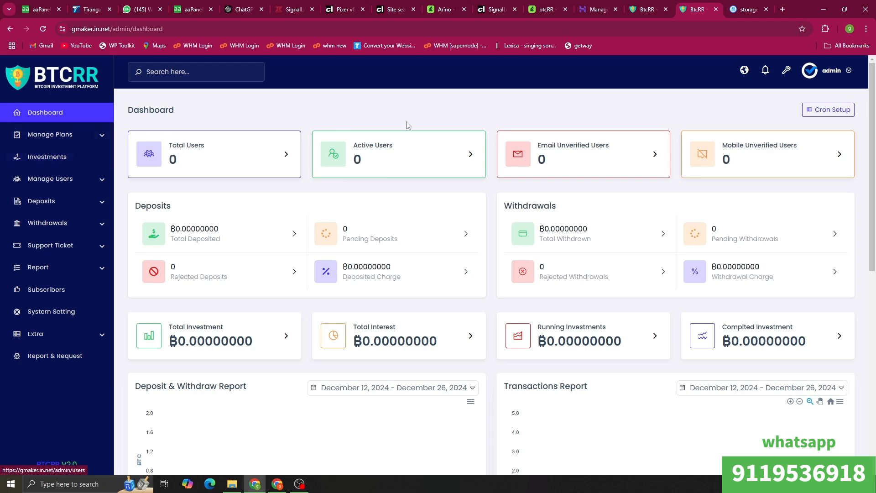
click(647, 10)
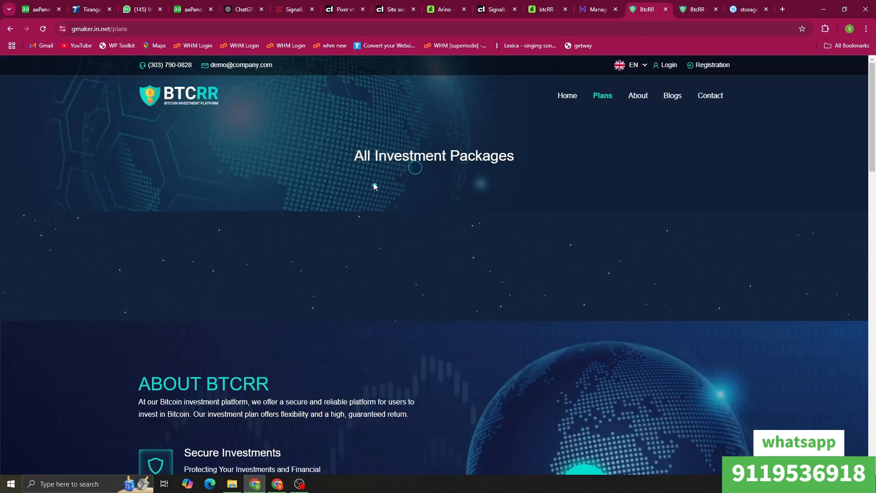
scroll(487, 264, down, 4)
scroll(487, 264, up, 4)
Step: Add a time schedule named 'everyday' lasting 24 hours under Manage Plans > Time, then open Plans
scroll(551, 155, down, 3)
scroll(551, 154, up, 3)
click(683, 5)
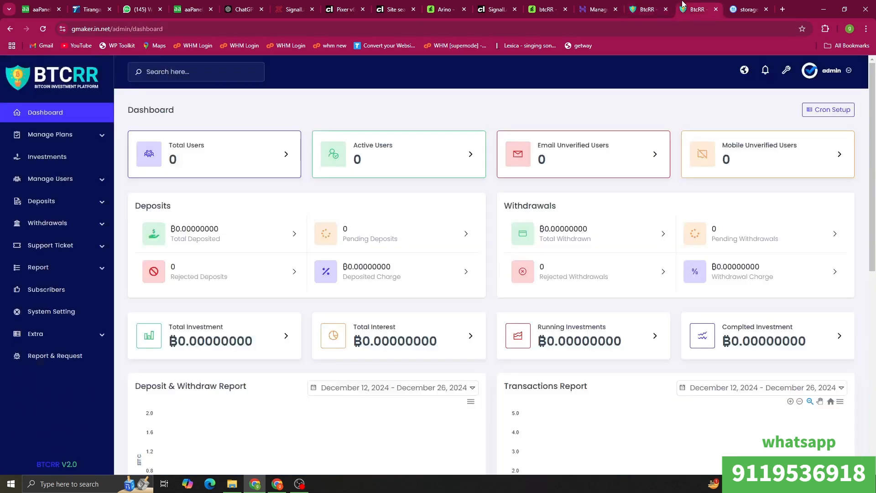
click(65, 145)
click(71, 154)
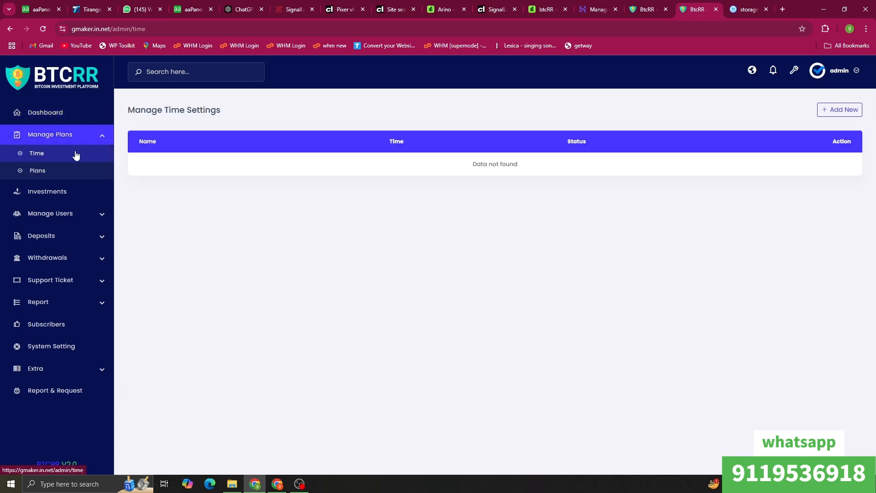
click(838, 110)
click(419, 127)
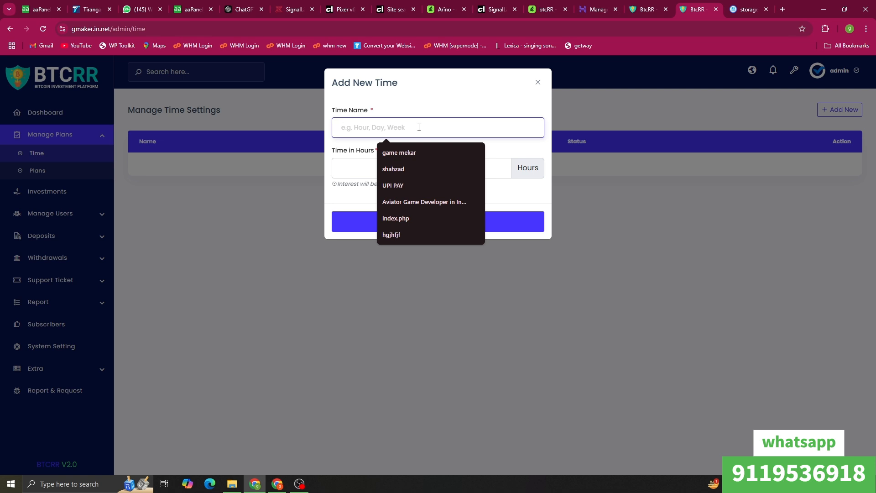
text(e)
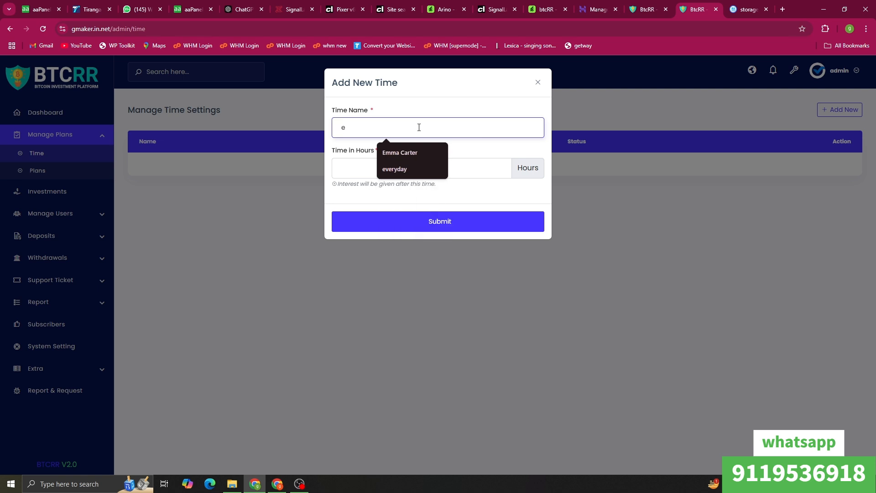
text(v)
click(388, 152)
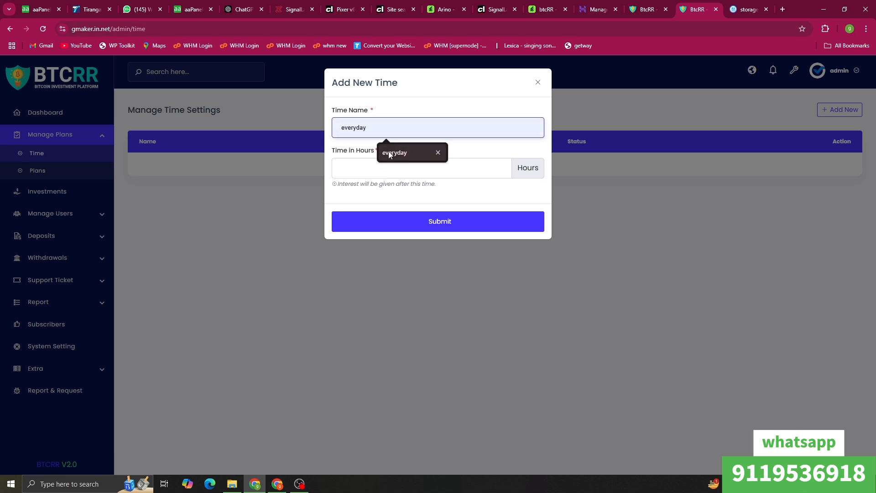
click(396, 166)
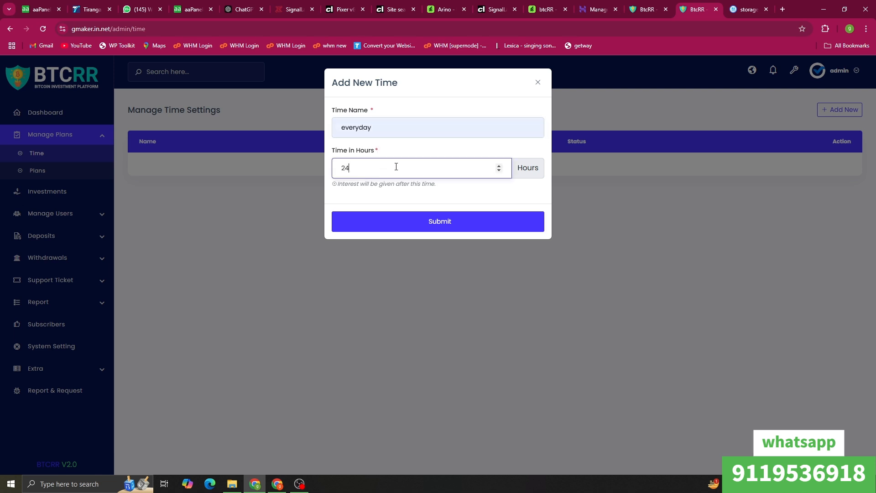
click(409, 228)
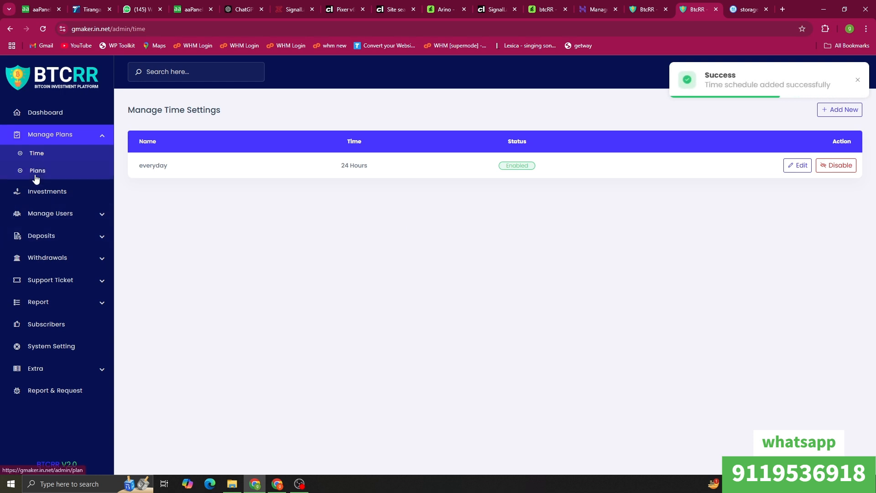
click(34, 173)
Step: Create the Gold plan (invest 10000, interest 50, time everyday) and reload the public plans page
click(844, 110)
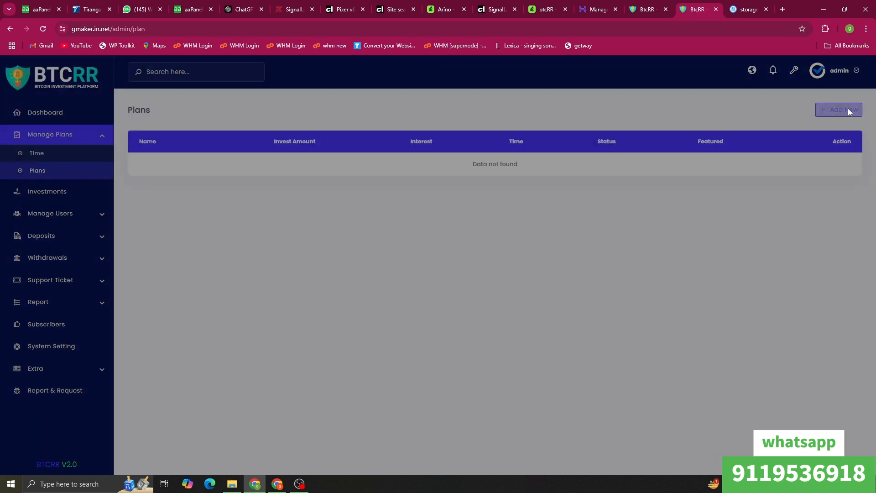
click(303, 133)
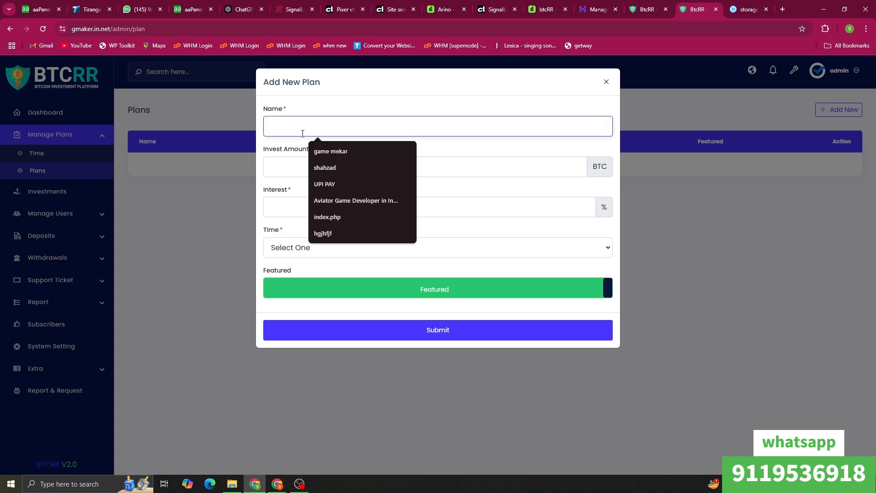
text(Gold)
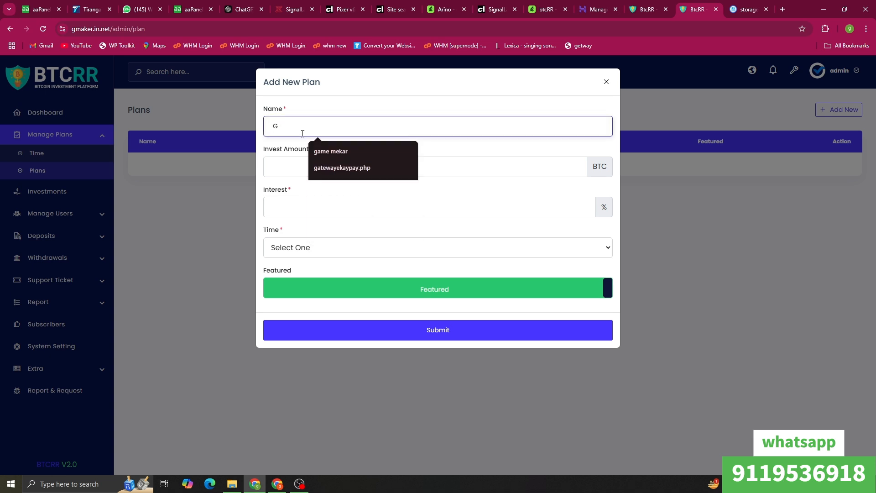
click(297, 163)
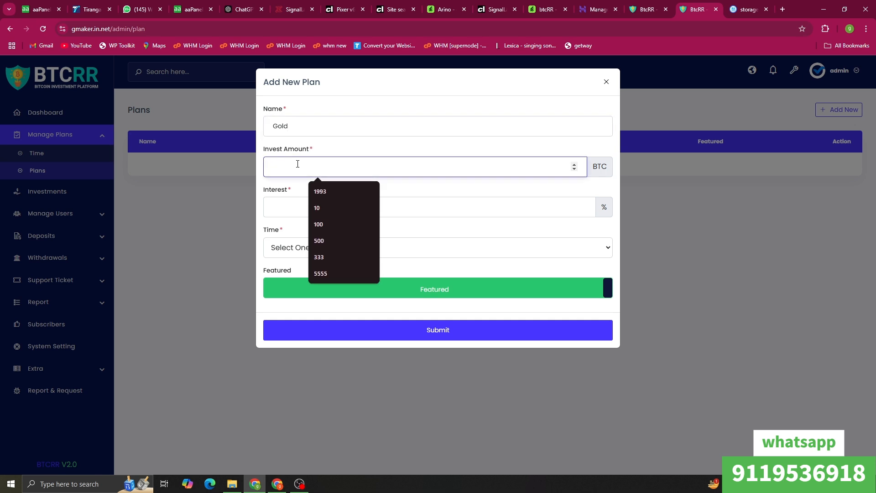
text(100)
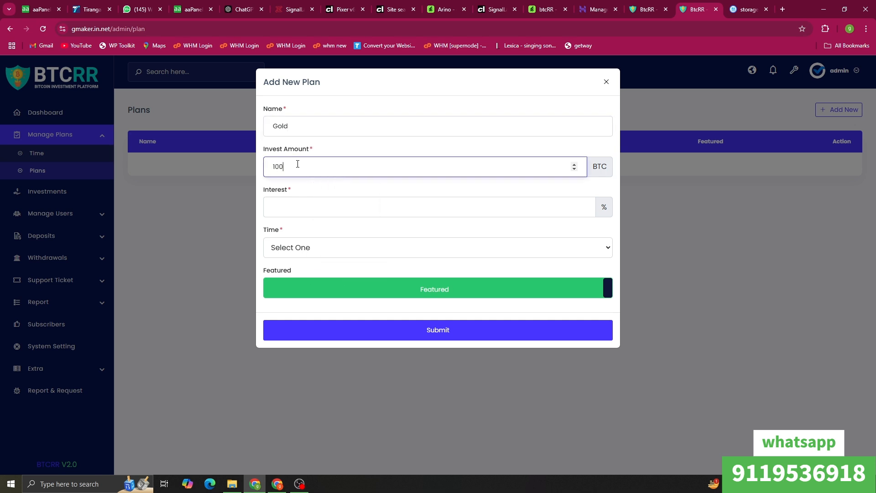
text(00)
click(349, 214)
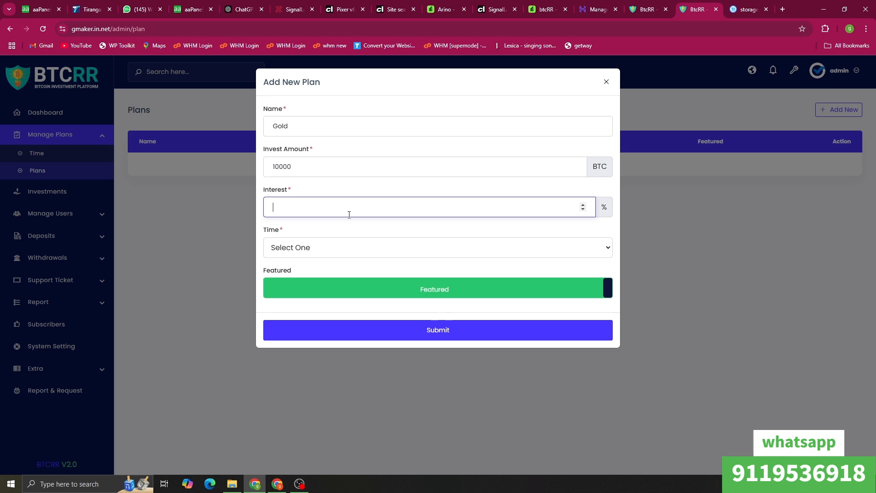
text(50)
click(319, 248)
click(337, 282)
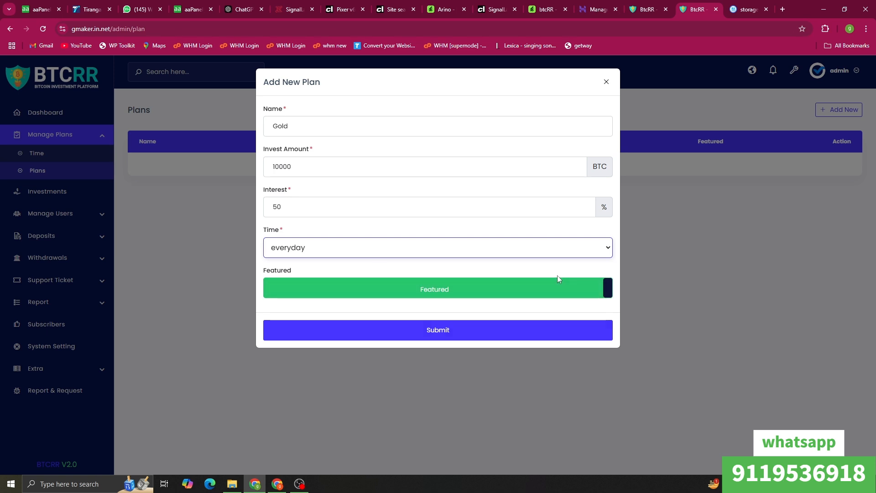
click(406, 332)
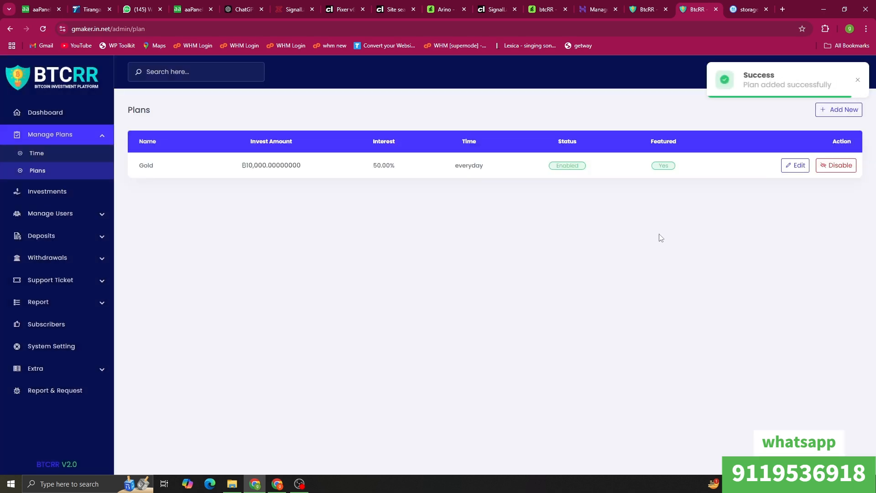
click(639, 4)
click(43, 29)
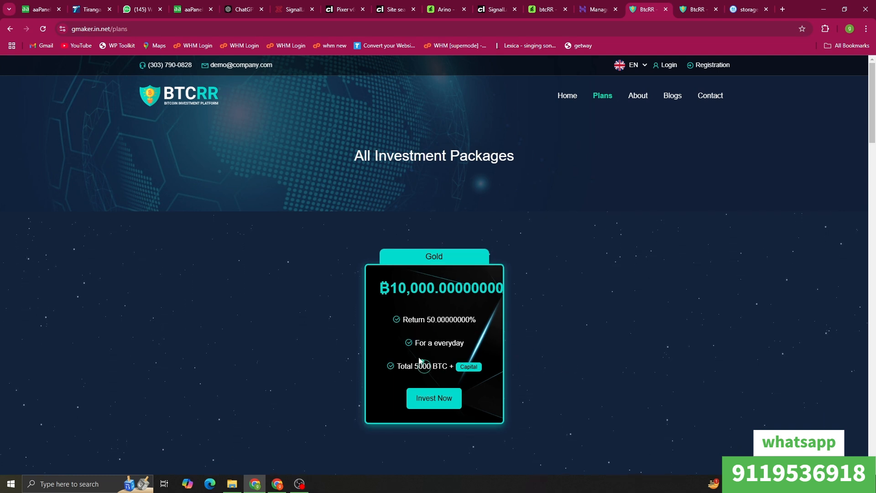
Step: Go from Gold's Invest Now through the login page to the registration form
click(435, 398)
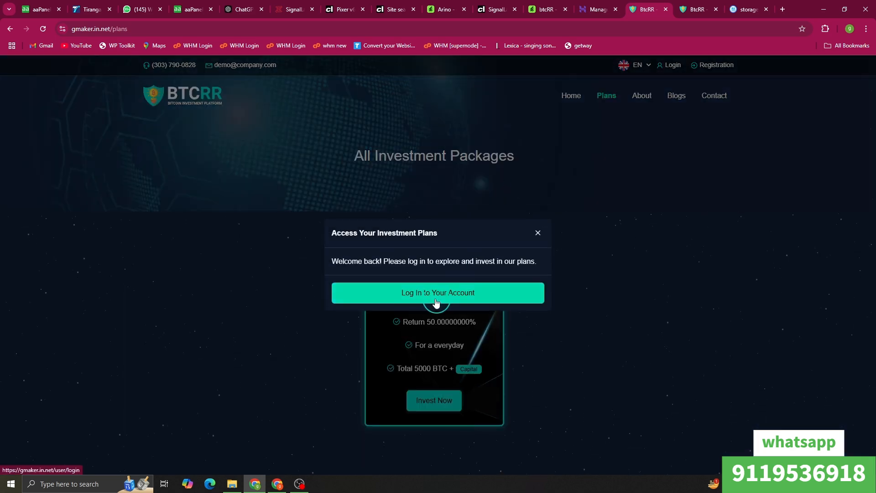
click(435, 293)
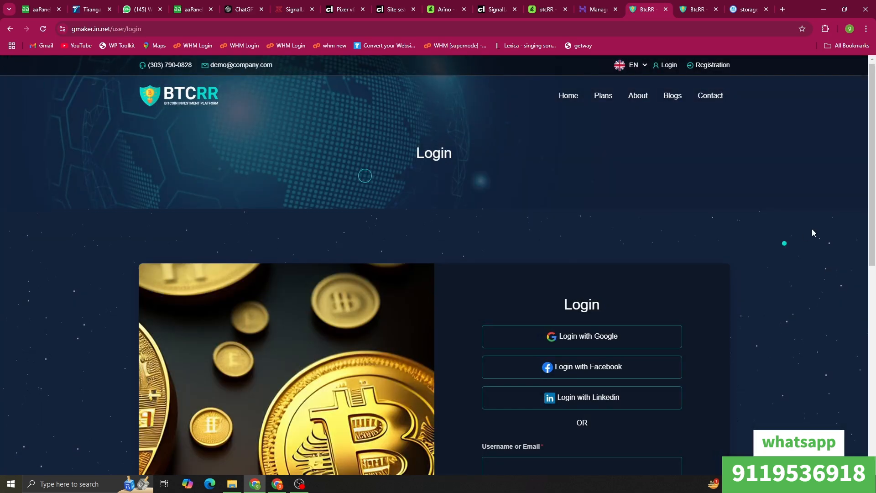
scroll(569, 220, down, 3)
scroll(570, 220, down, 1)
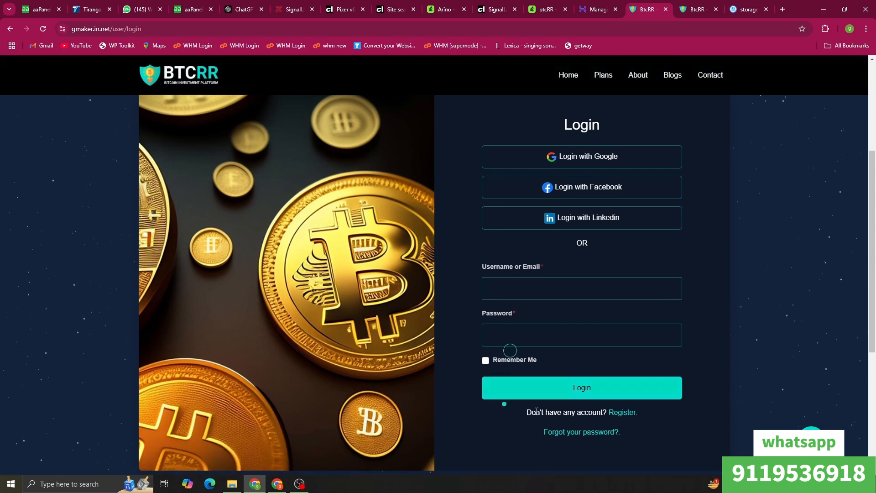
click(622, 412)
scroll(544, 273, down, 5)
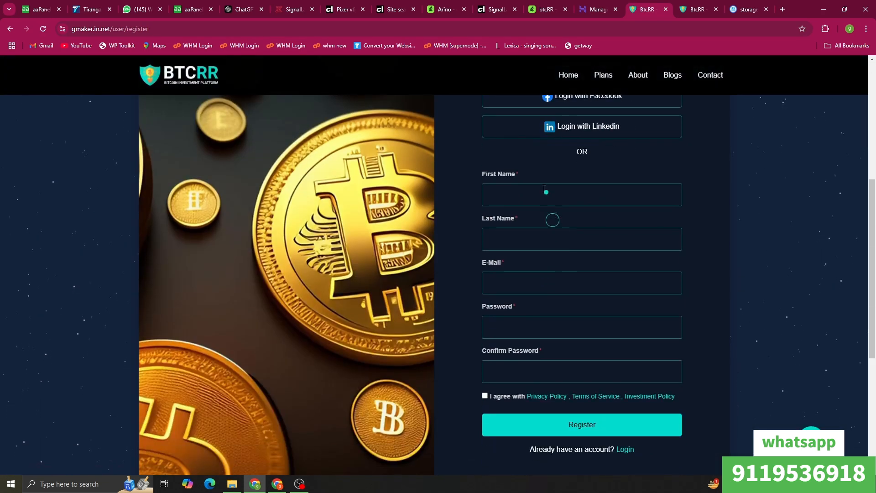
Step: Register with the saved name, an e-mail made unique with '1', a password, and accepted terms
click(542, 196)
click(544, 233)
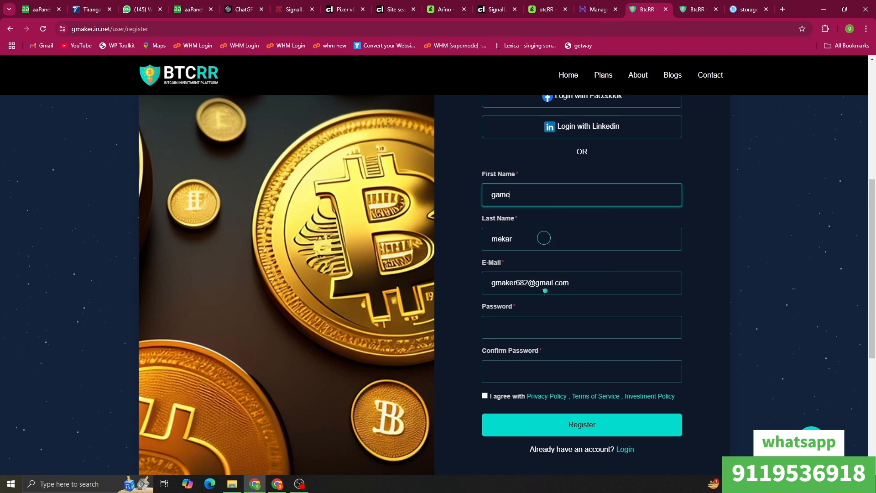
click(529, 282)
text(1)
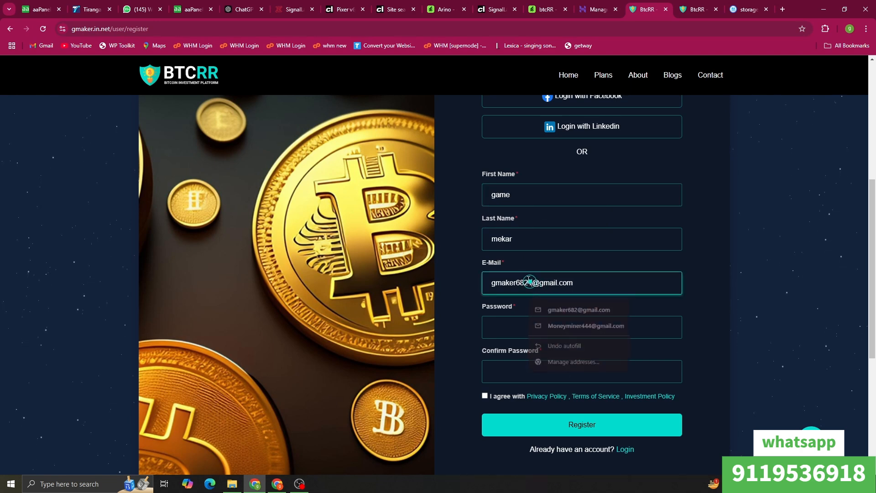
click(534, 326)
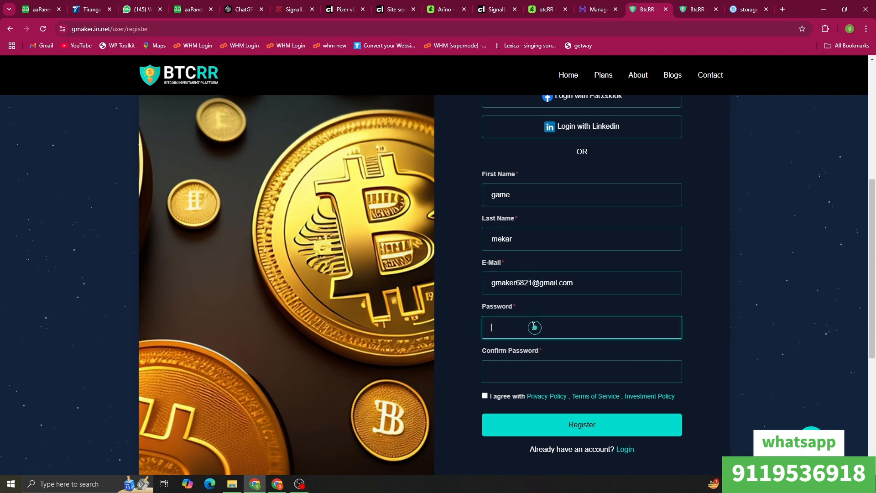
text(••••••)
click(538, 373)
text(••)
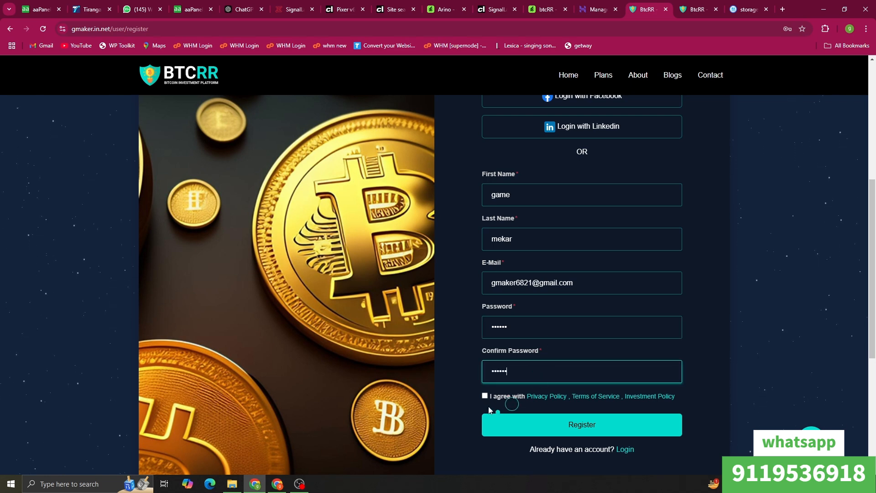
click(484, 395)
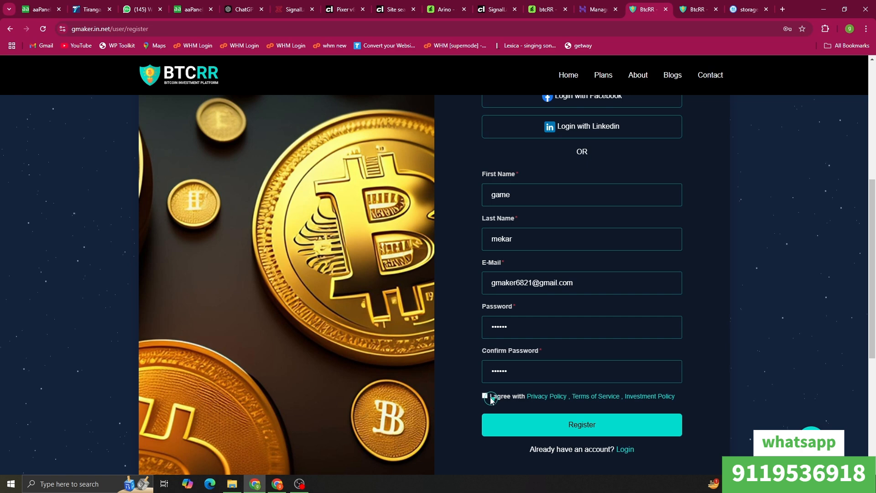
click(484, 395)
click(501, 420)
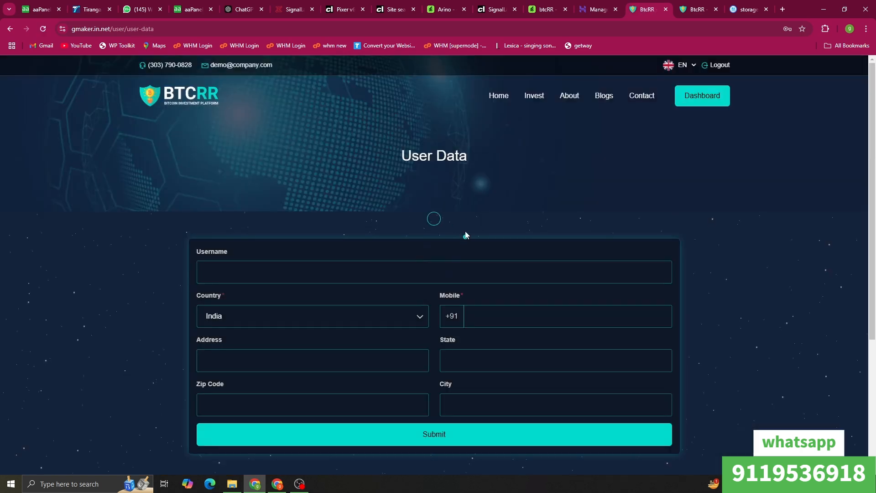
Step: Fill the User Data form with the saved username, a mobile number and saved address, and submit
click(263, 279)
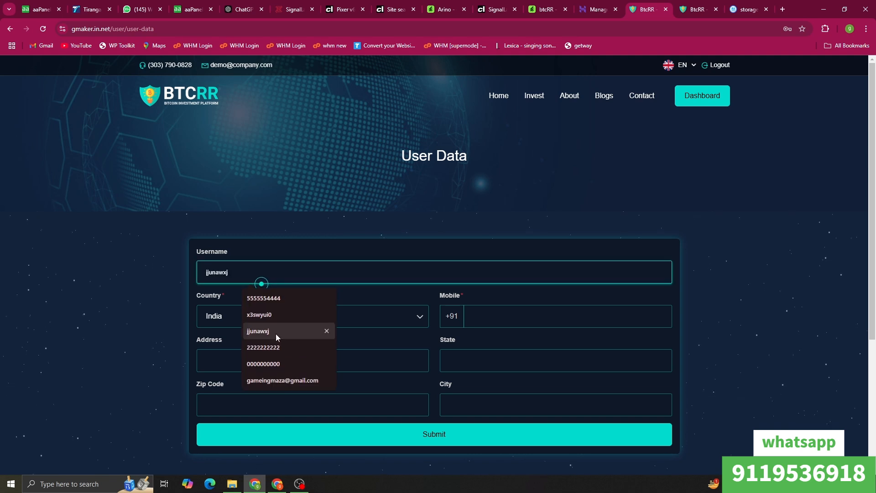
click(283, 380)
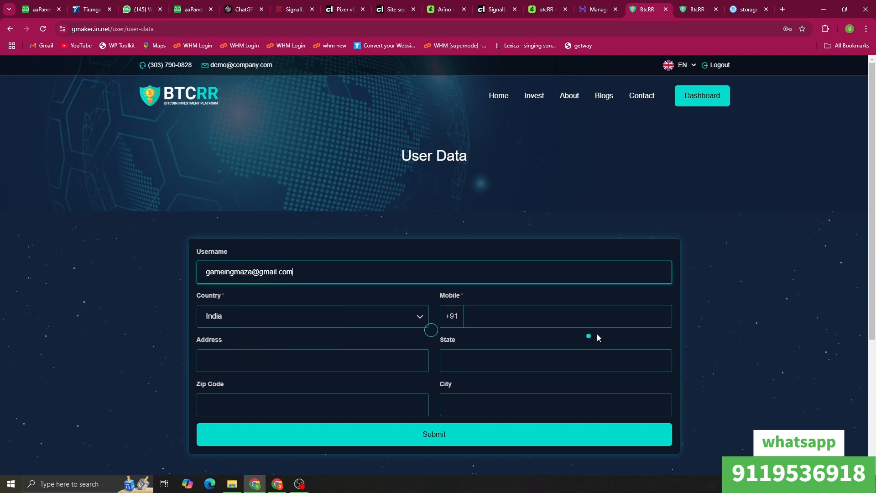
click(509, 315)
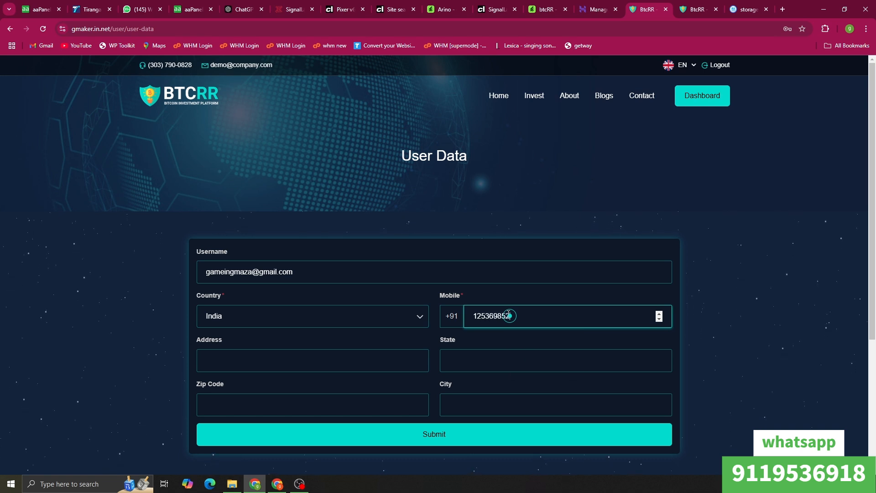
click(315, 352)
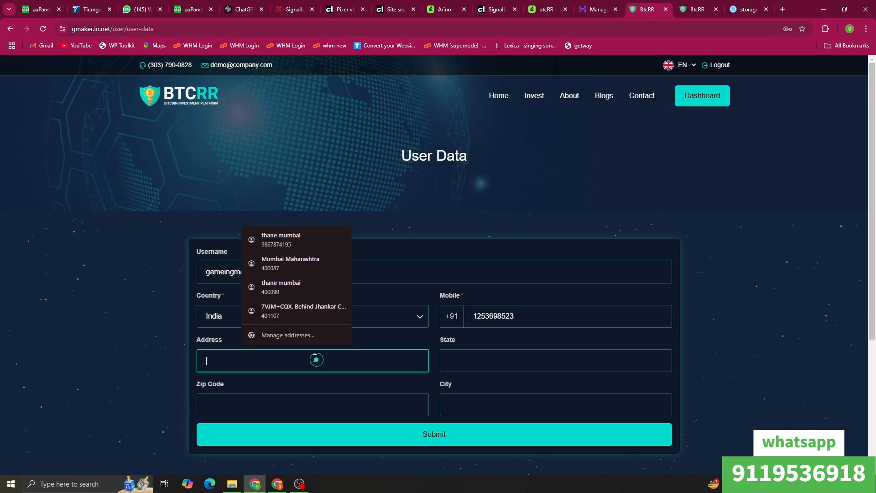
click(299, 292)
click(546, 434)
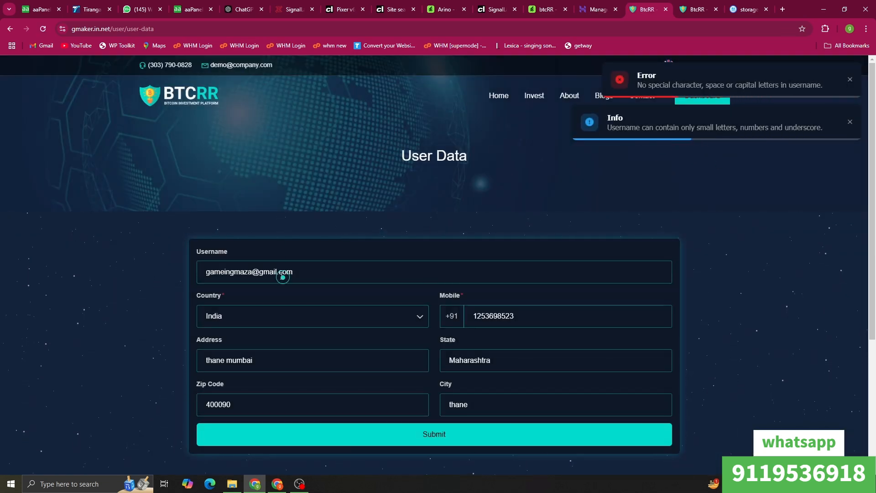
drag(254, 272, 426, 273)
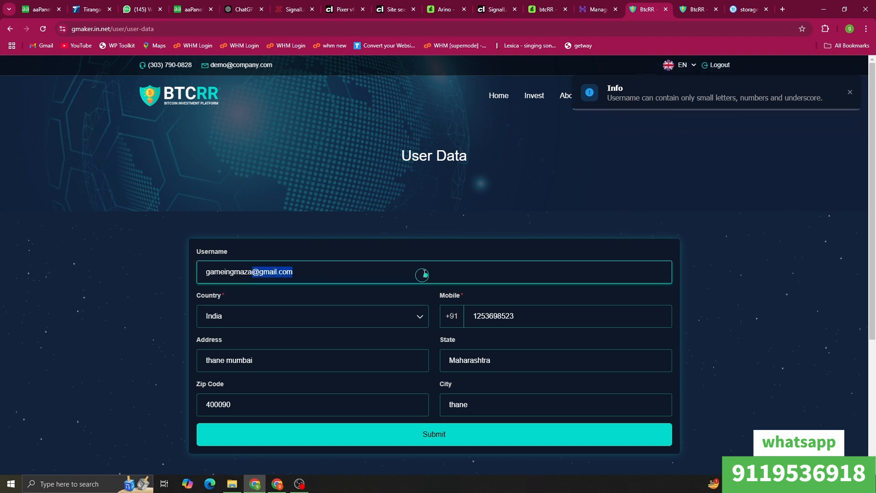
key(BackSpace)
click(367, 436)
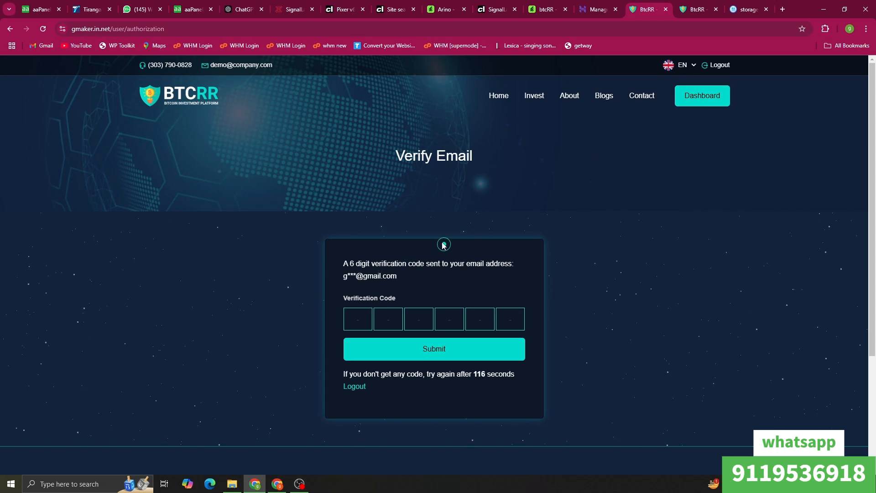
click(690, 3)
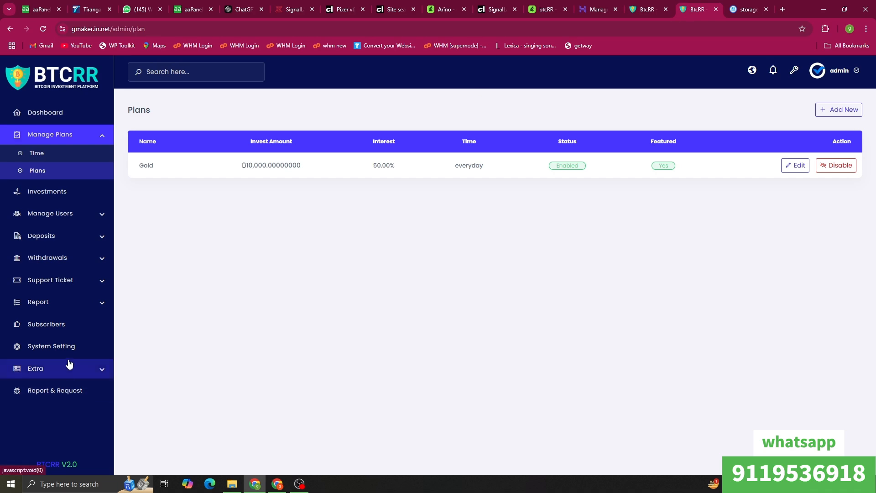
Step: Set Email Verification to Disable in System Configuration and submit
click(67, 352)
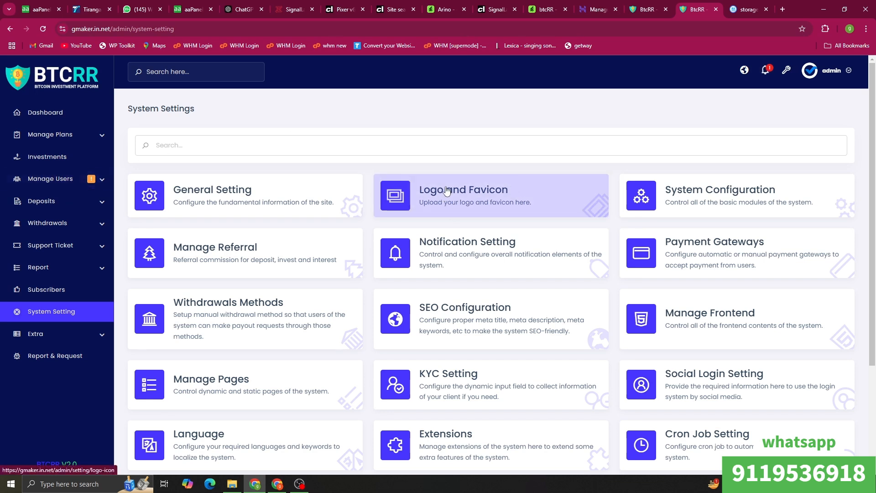
click(666, 203)
scroll(218, 238, down, 2)
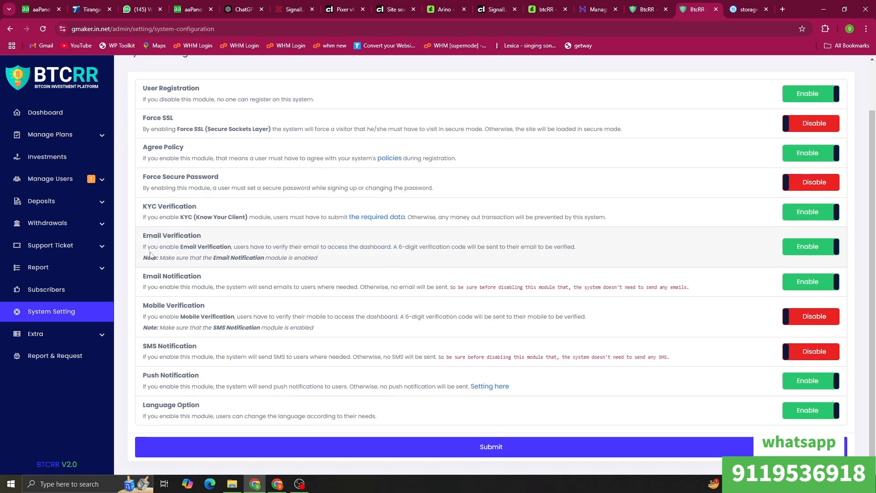
click(808, 246)
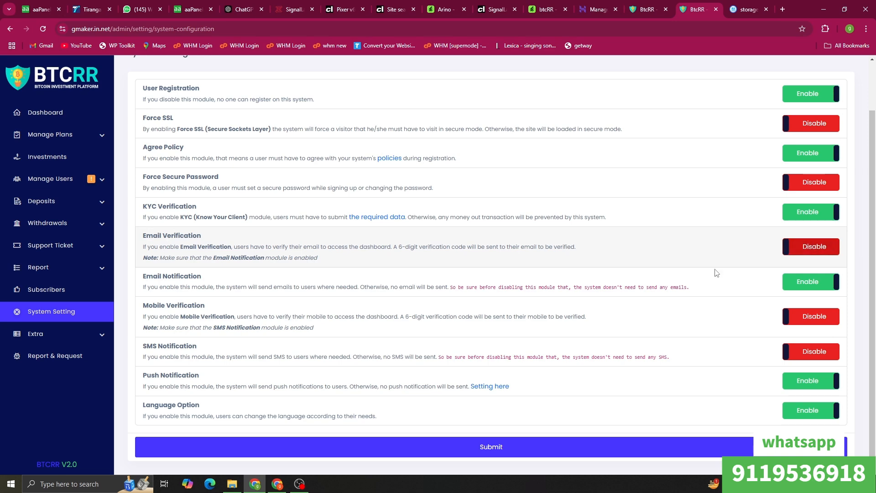
click(571, 458)
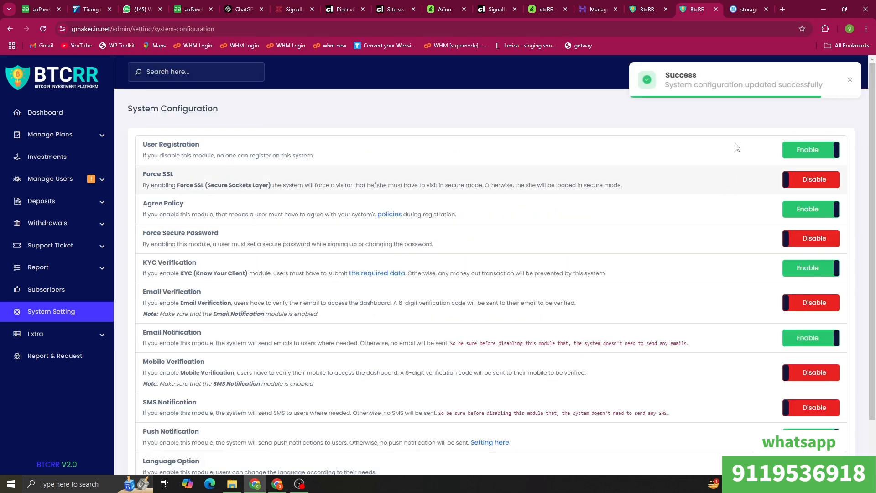
Step: Reload the user's verify email page, then return to the admin's user management menu
click(657, 8)
right_click(350, 148)
click(374, 187)
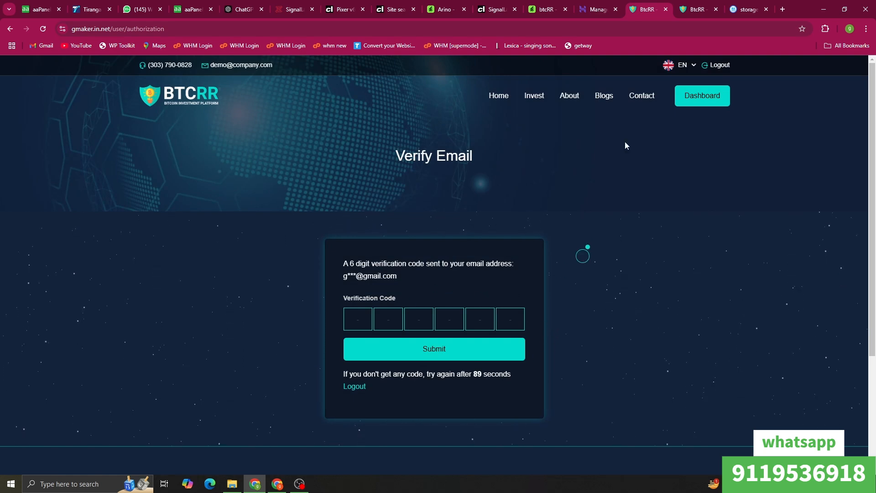
click(695, 9)
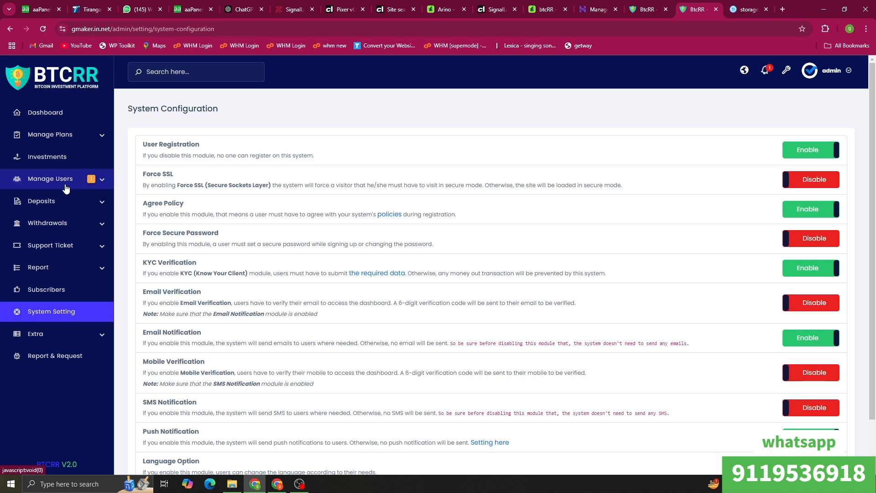
click(66, 186)
Step: Mark the new user's email and KYC as Verified from Email Unverified details, then reload the user's site
click(59, 233)
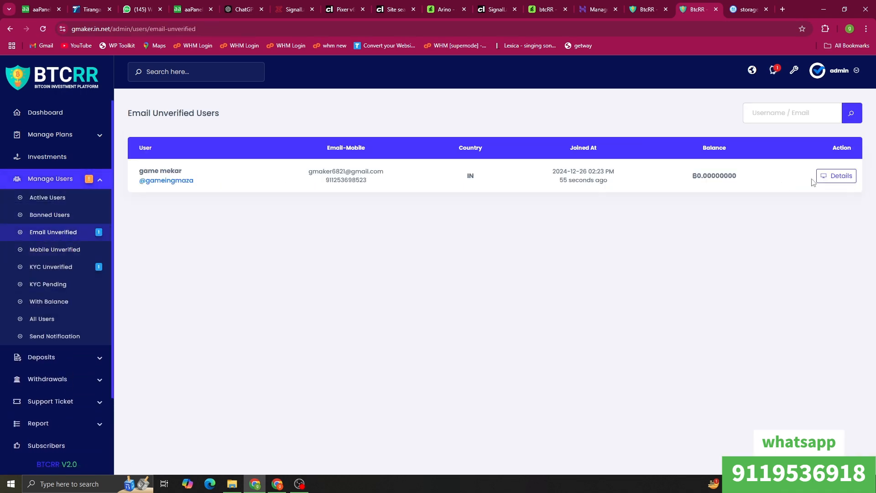
click(839, 176)
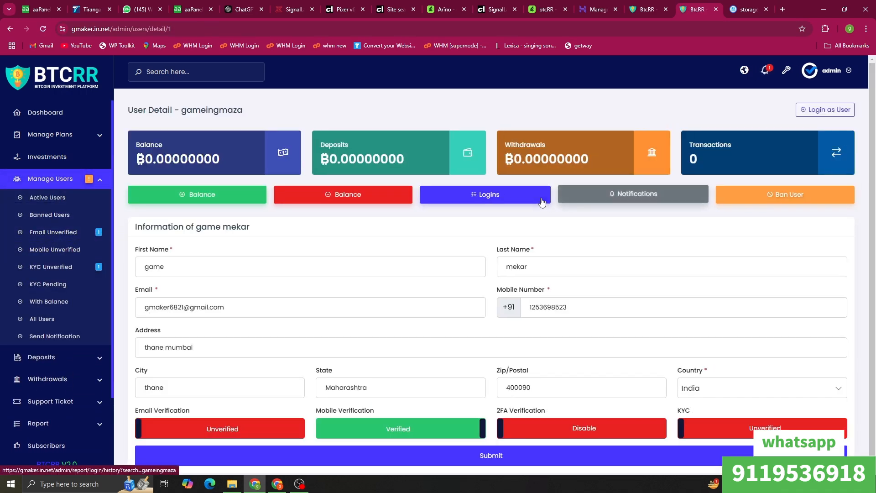
click(236, 425)
click(748, 428)
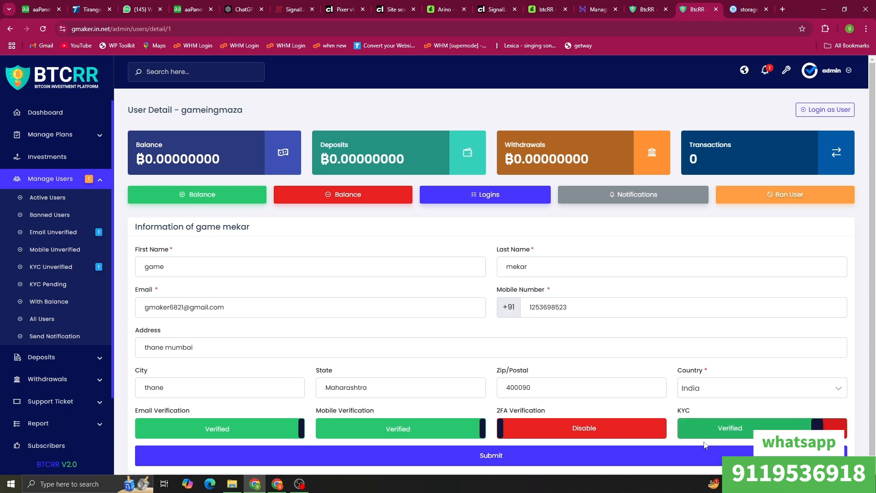
click(641, 453)
click(647, 9)
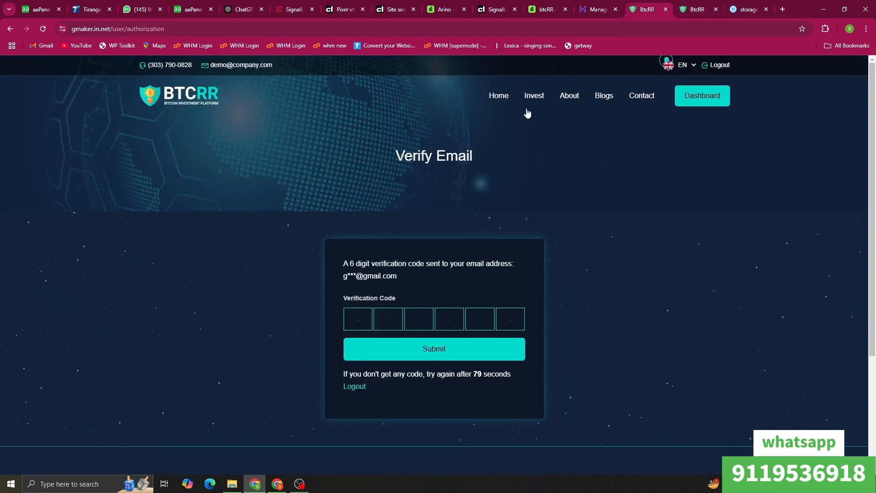
right_click(346, 153)
click(349, 185)
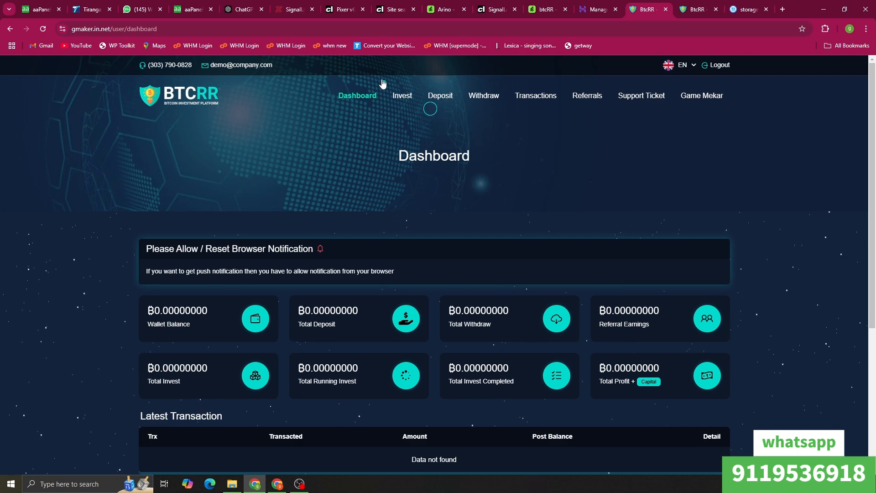
Step: Start a Gold investment from Invest > Plans, check the empty wallet list, and cancel it
mouse_move(401, 93)
click(408, 129)
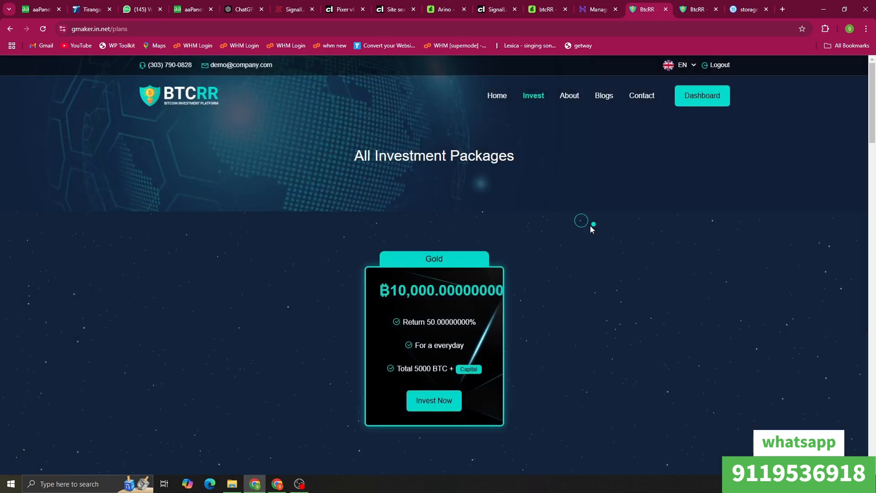
click(420, 398)
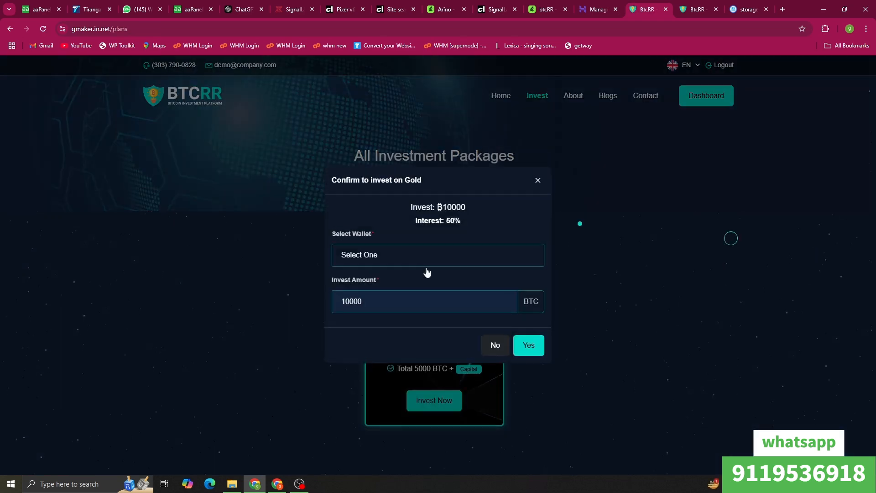
click(435, 256)
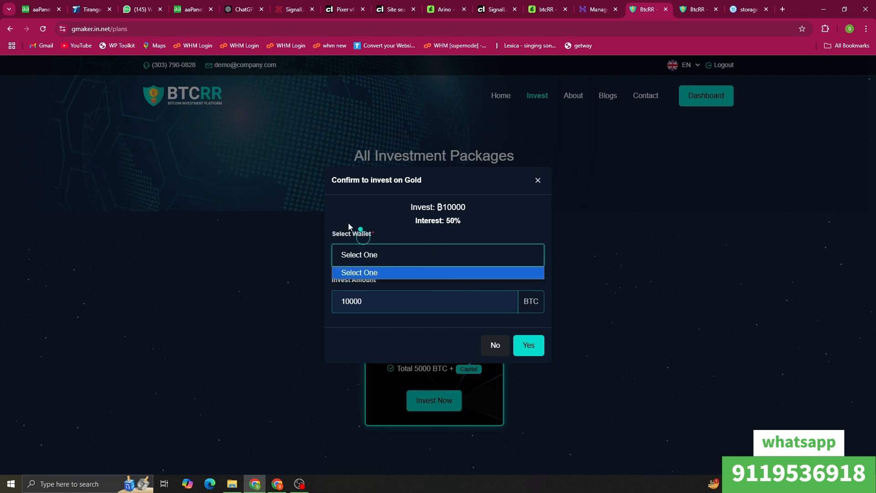
click(538, 181)
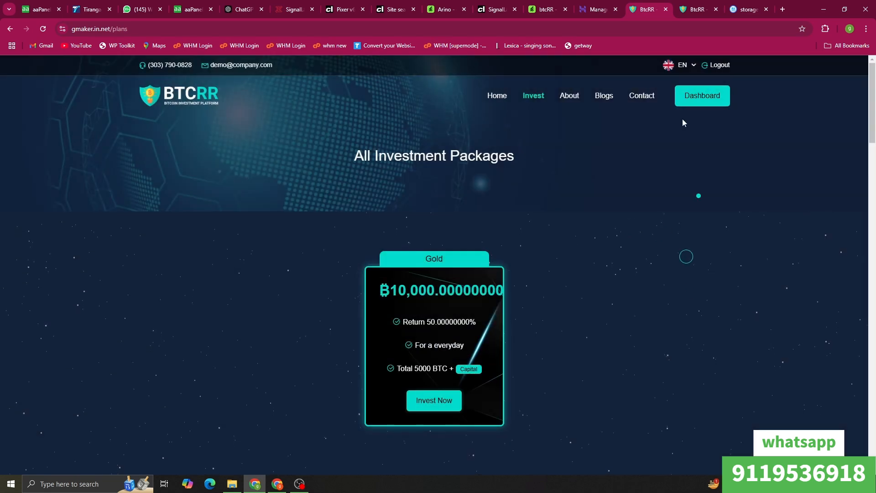
click(694, 5)
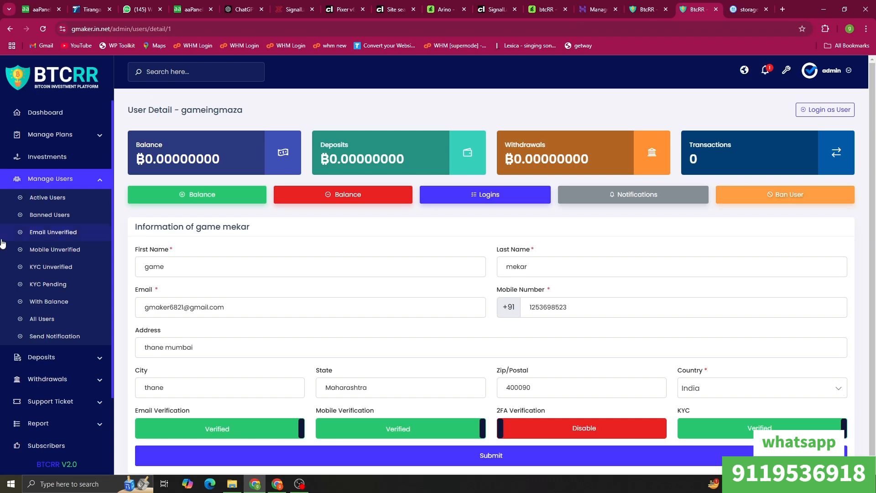
Step: Open a new Manual Gateway form under System Setting > Payment Gateways
scroll(62, 358, down, 3)
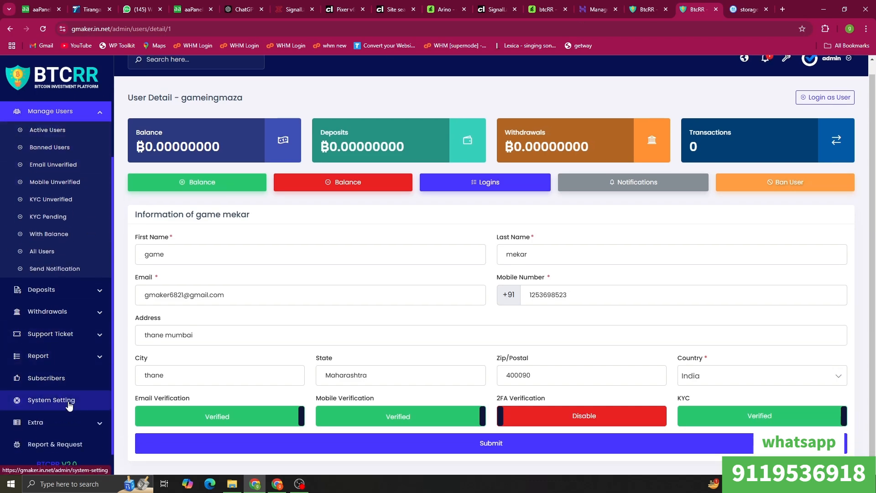
click(69, 404)
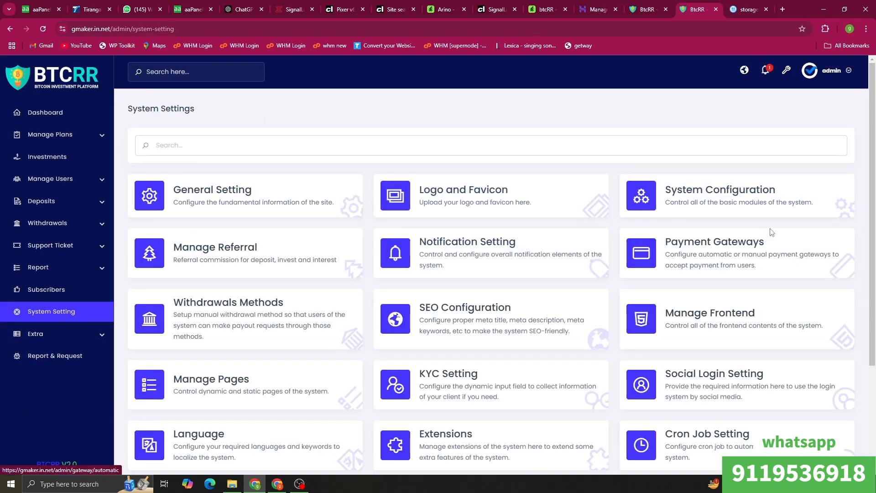
click(766, 239)
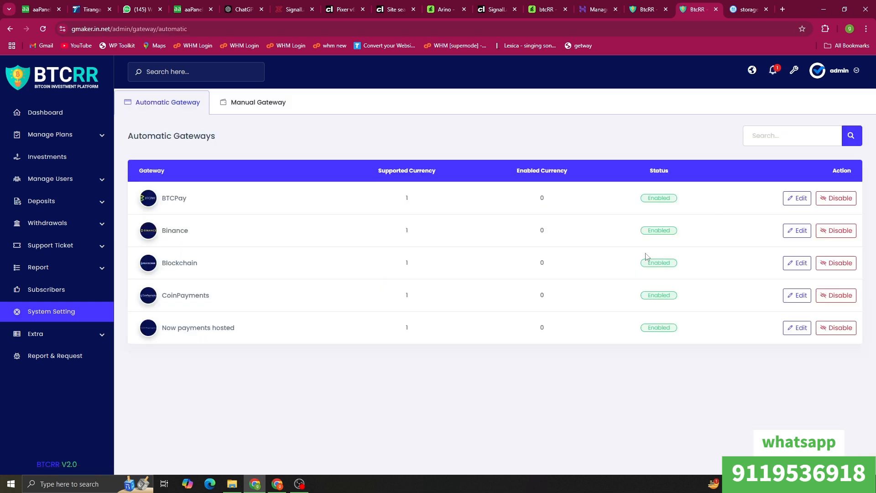
click(254, 100)
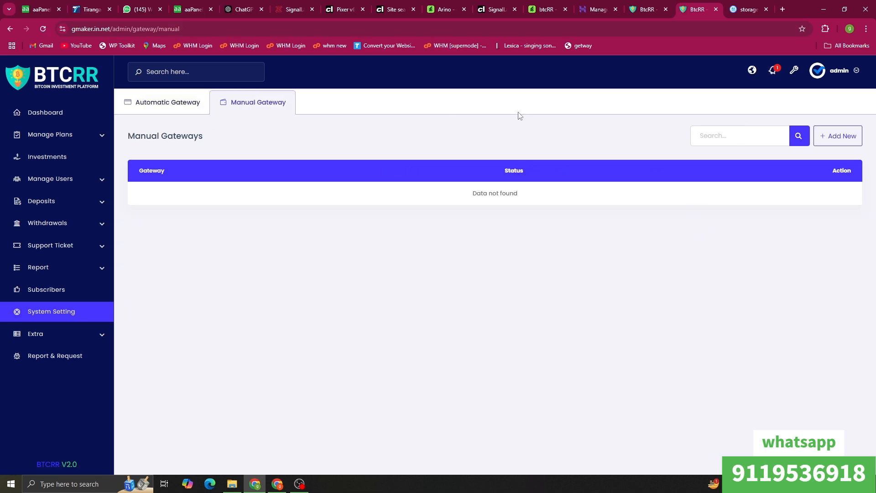
click(842, 136)
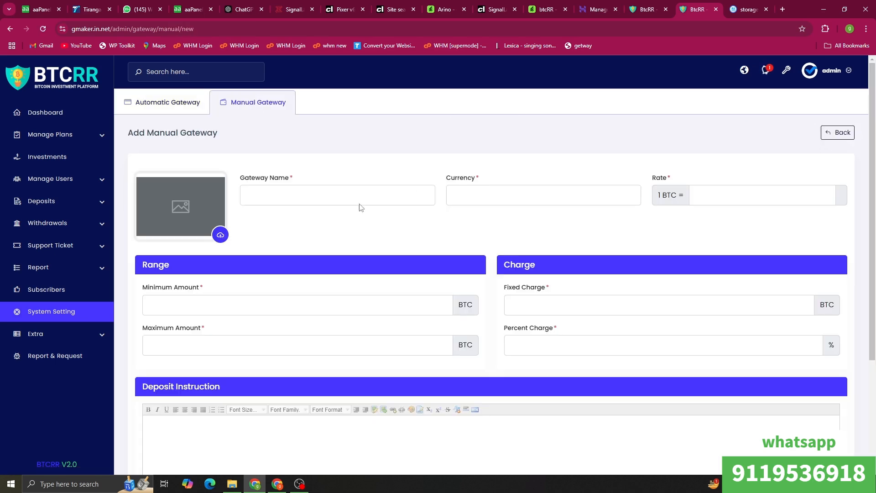
Step: Load Screenshot_133 as the new gateway's QR code image
click(221, 234)
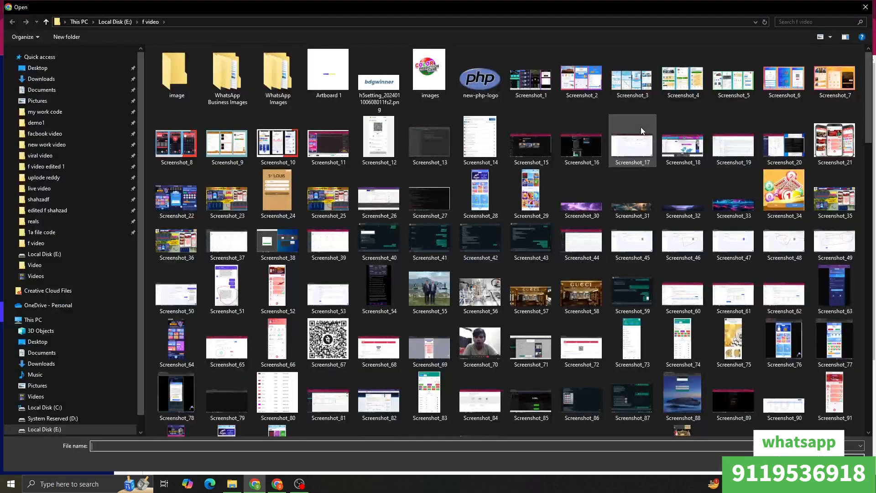
scroll(705, 325, down, 7)
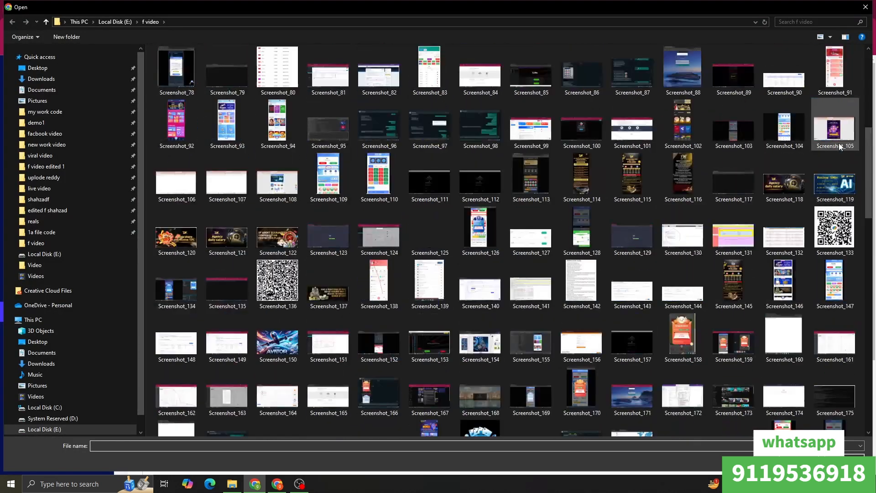
click(835, 228)
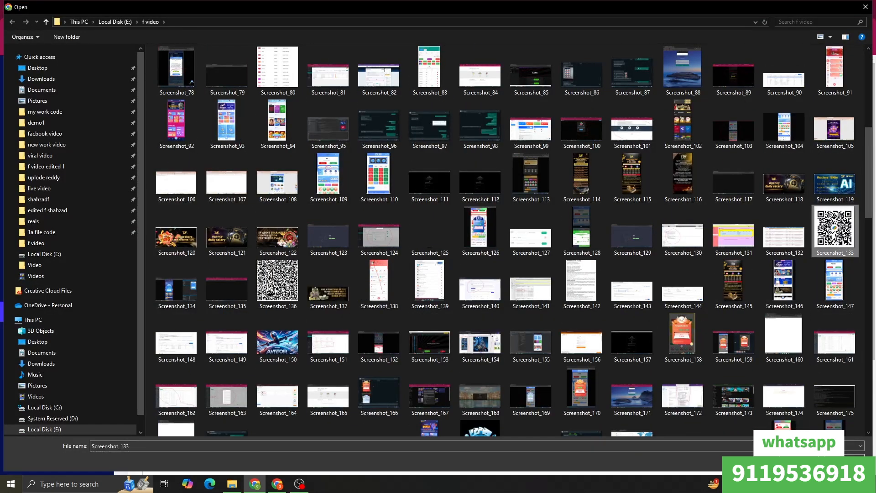
click(798, 462)
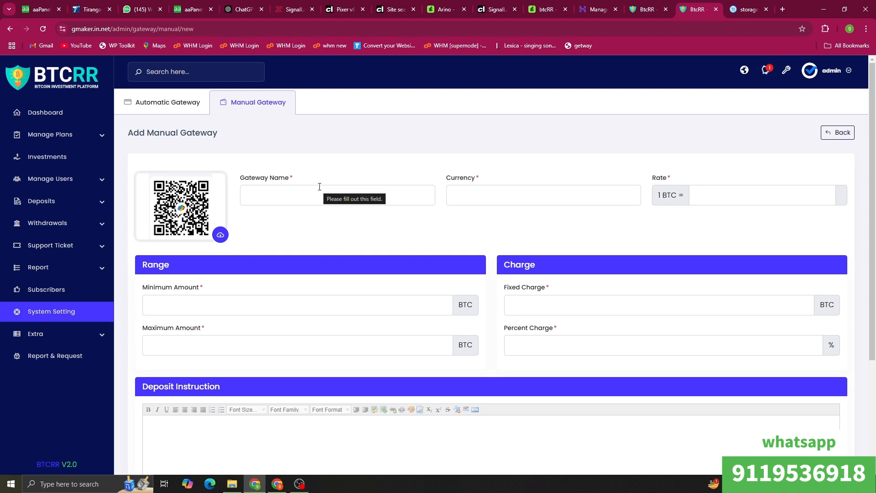
Step: Name the gateway UPI PAY with INR currency and a BTC rate of 10
click(319, 187)
click(301, 253)
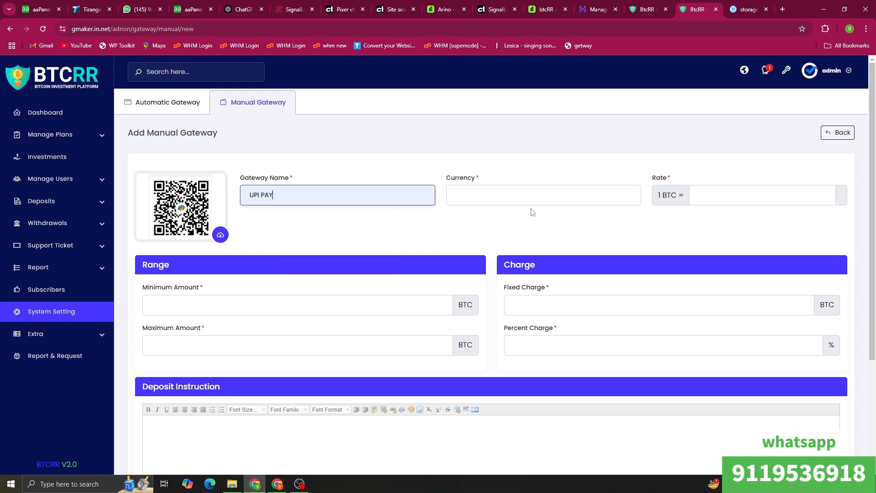
click(504, 202)
click(502, 220)
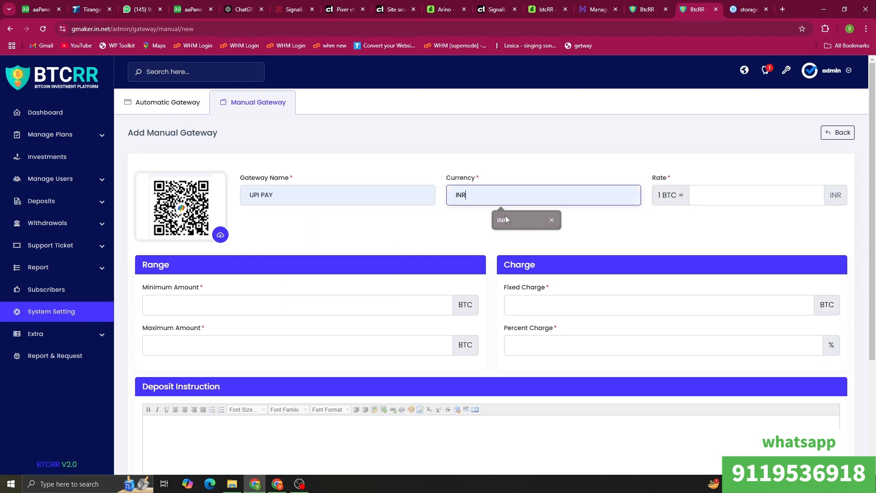
click(713, 194)
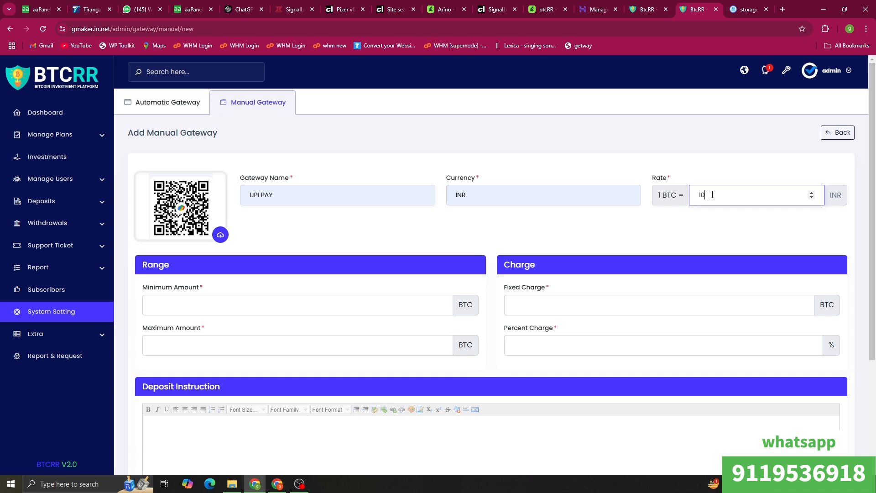
Step: Set deposit limits 100 to 100000 with a 10 fixed and 10% charge
click(200, 303)
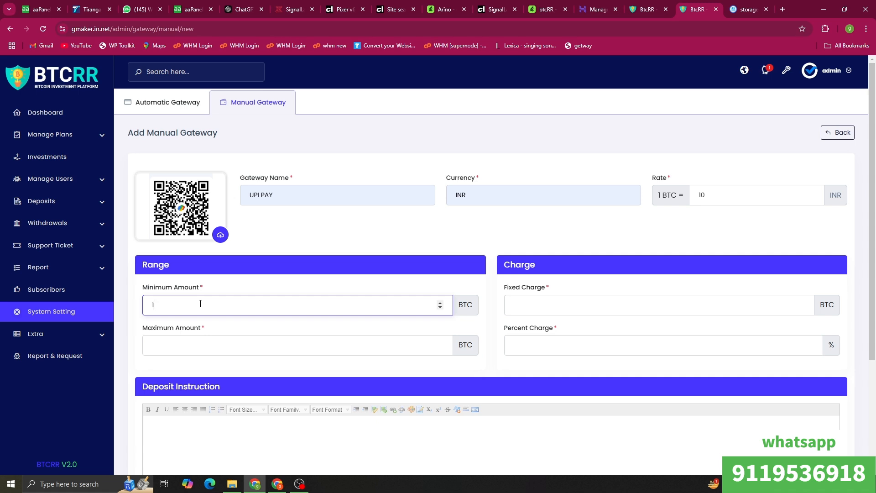
text(100)
click(196, 349)
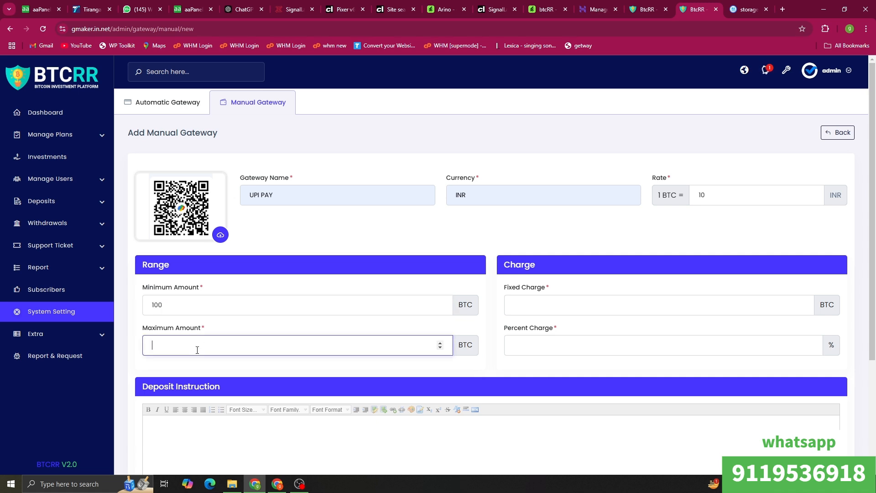
text(100000)
click(535, 305)
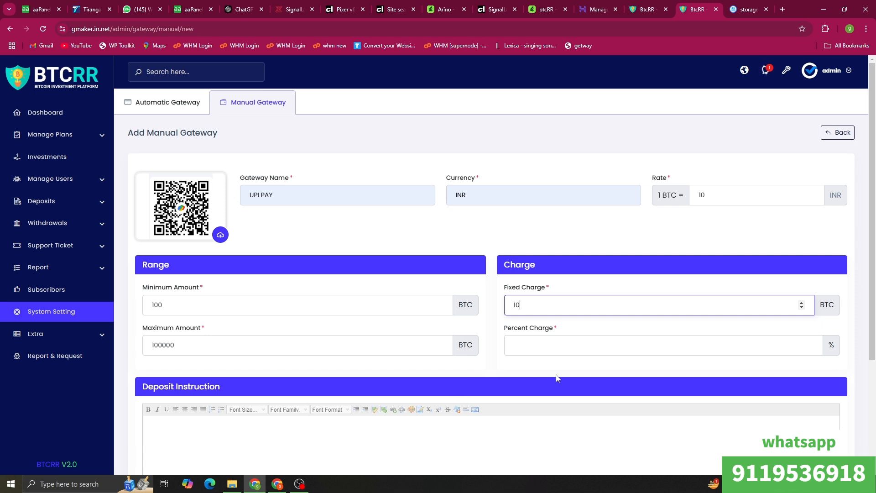
click(559, 346)
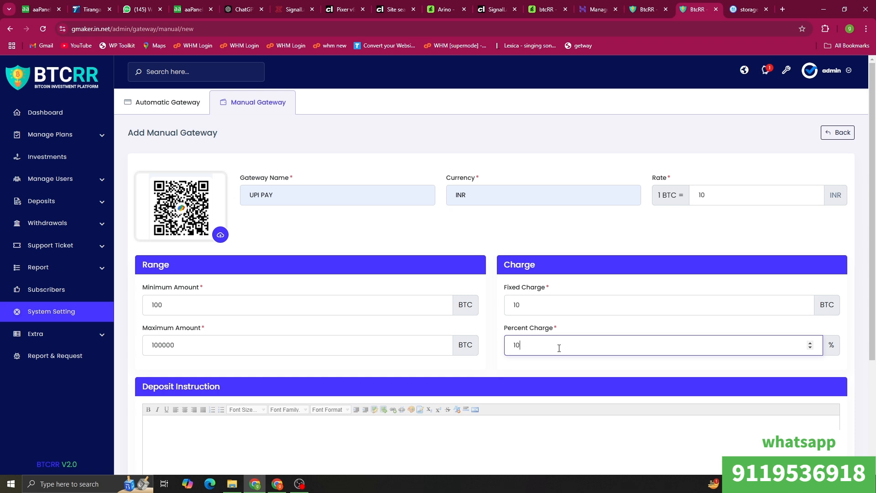
text(10)
Step: Write the 'pay on this upi' deposit instruction and start a new User Data field
scroll(351, 337, down, 3)
click(286, 303)
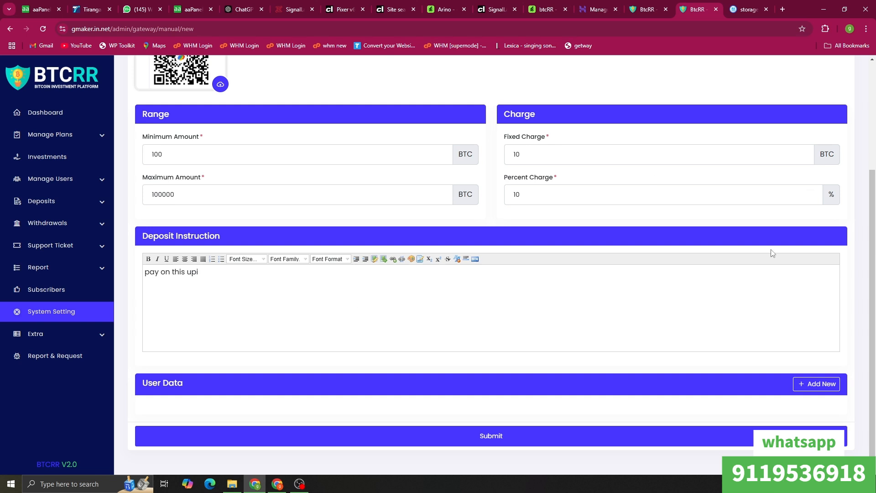
click(816, 383)
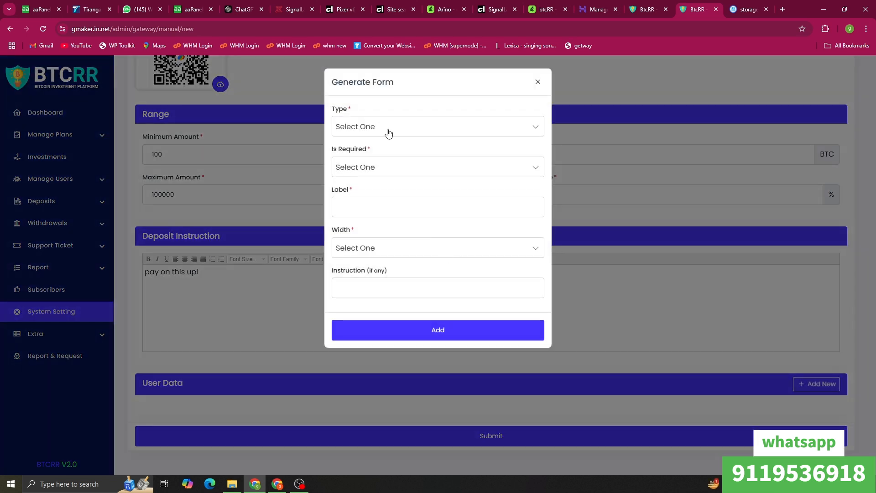
Step: Make the new field a required File type labelled 'PAY ON UPI'
click(388, 132)
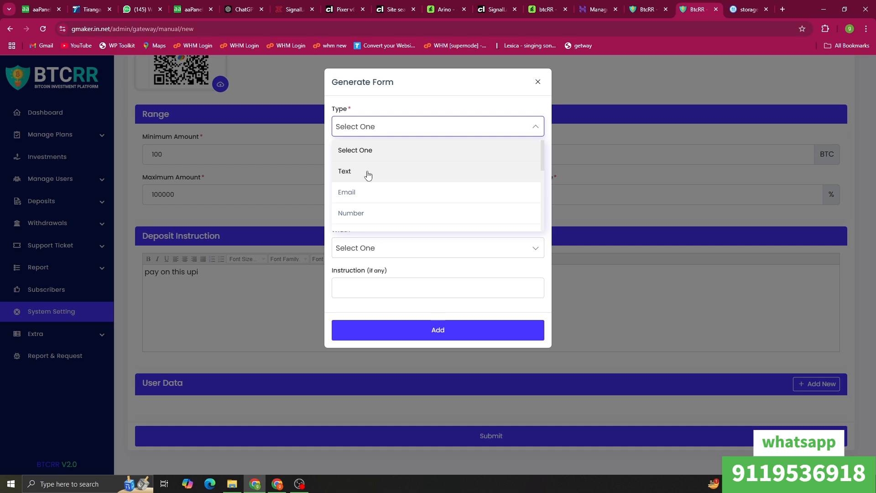
scroll(367, 175, down, 4)
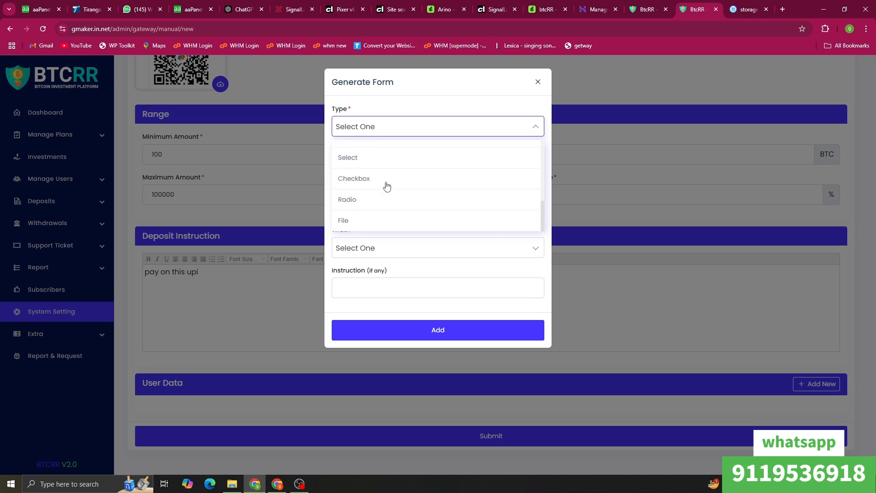
click(368, 220)
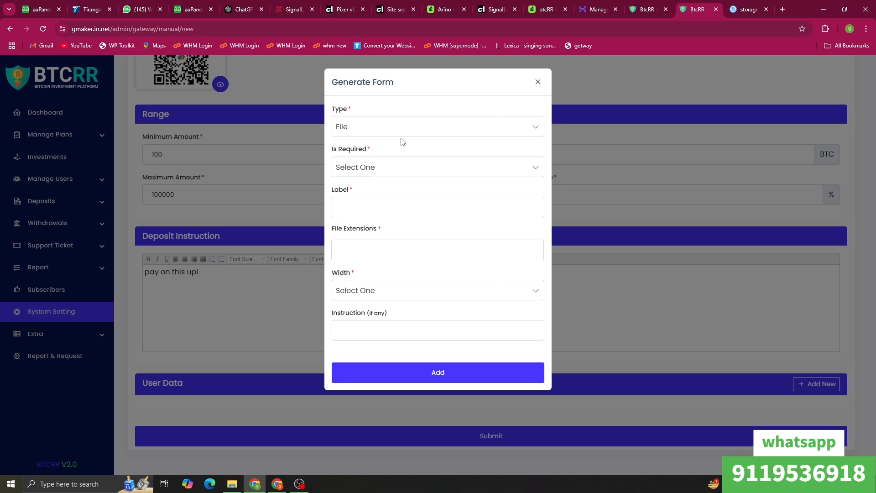
click(376, 167)
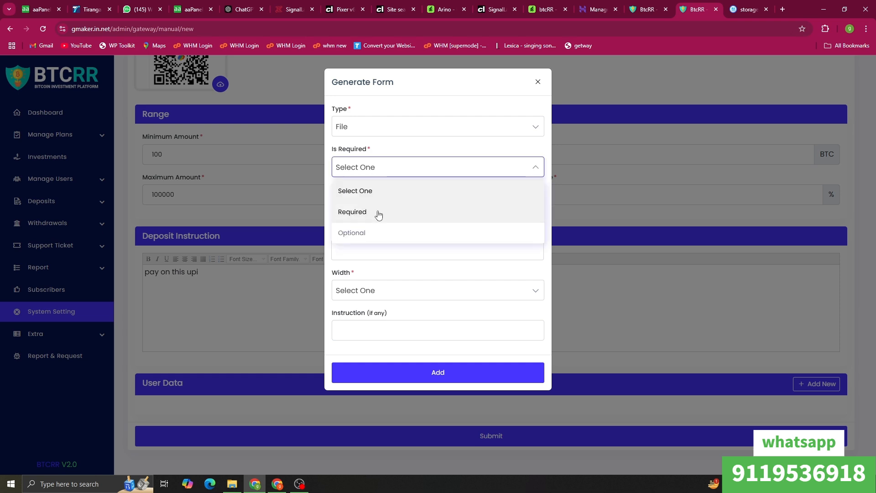
click(383, 211)
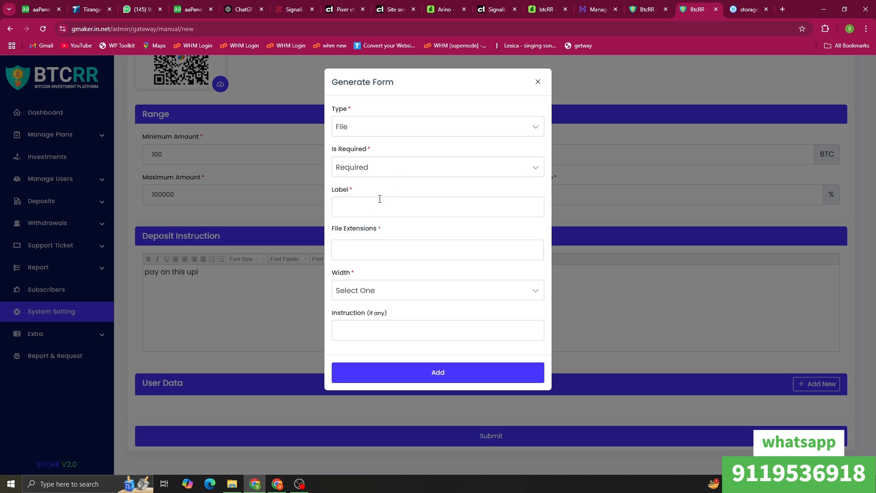
click(366, 202)
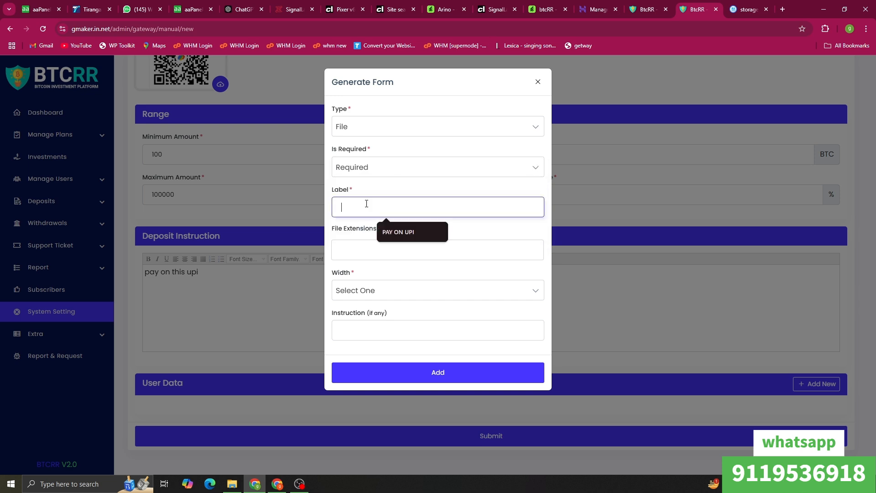
click(415, 240)
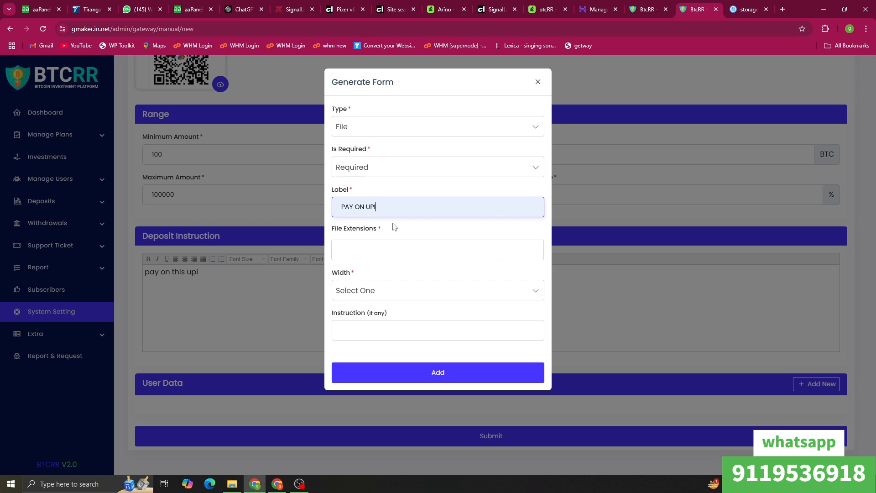
Step: Allow JPG, JPEG, PNG and PDF file extensions for the field
click(392, 245)
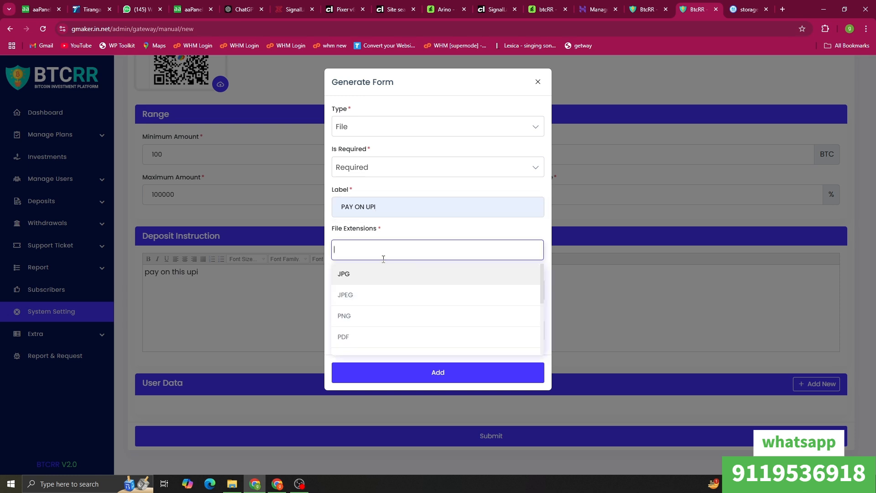
click(370, 279)
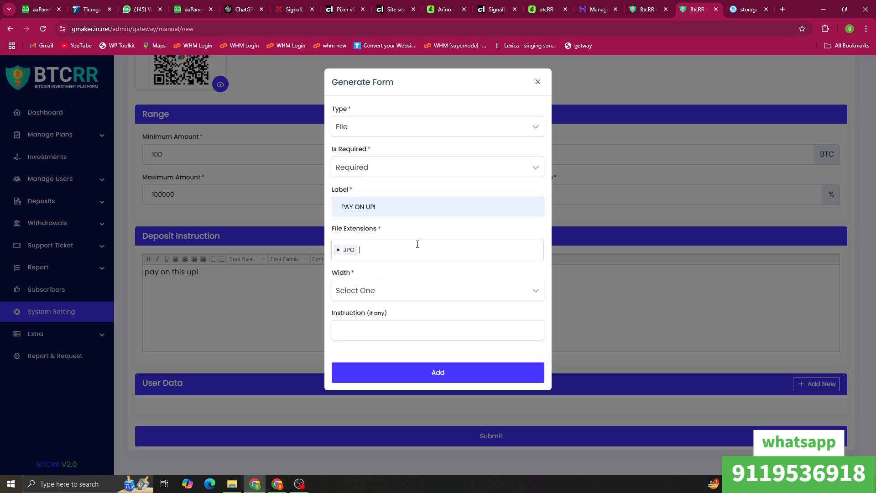
click(415, 246)
click(372, 295)
click(415, 245)
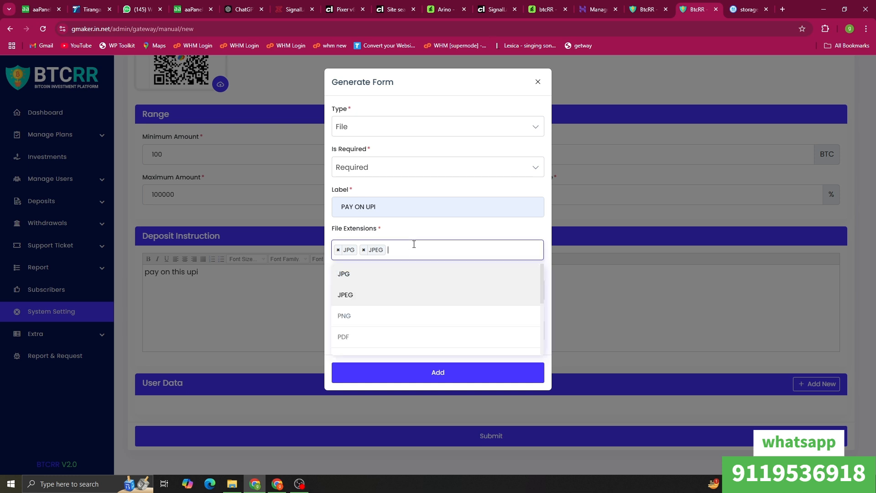
click(398, 314)
click(449, 249)
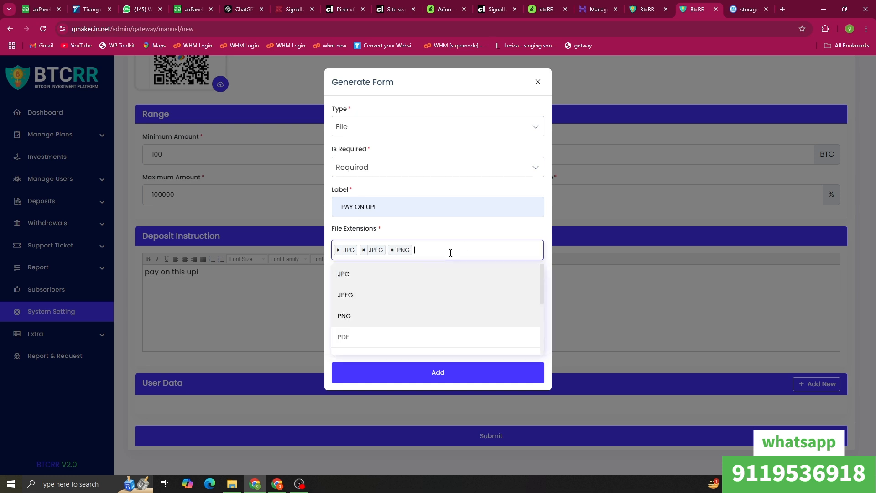
click(413, 343)
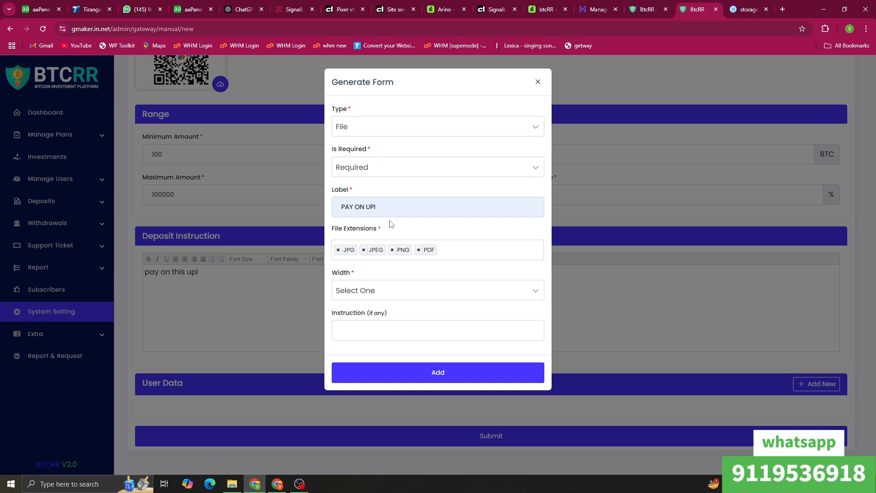
Step: Give the field 100% width and its instruction, add it, and save the UPI PAY gateway
click(408, 292)
click(389, 335)
click(379, 330)
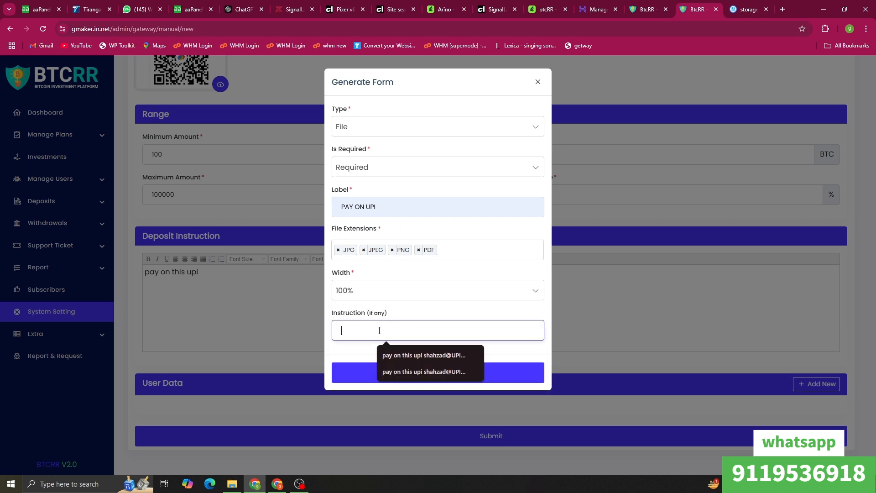
click(409, 362)
click(415, 378)
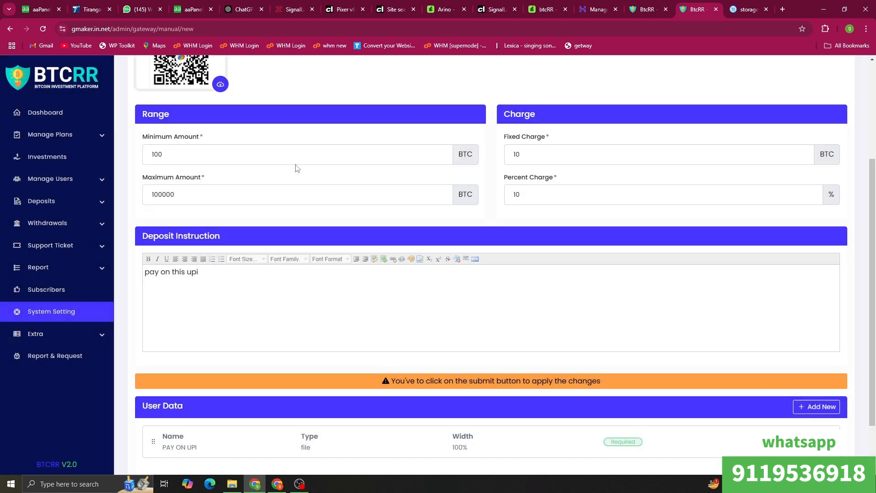
scroll(524, 365, down, 3)
click(535, 447)
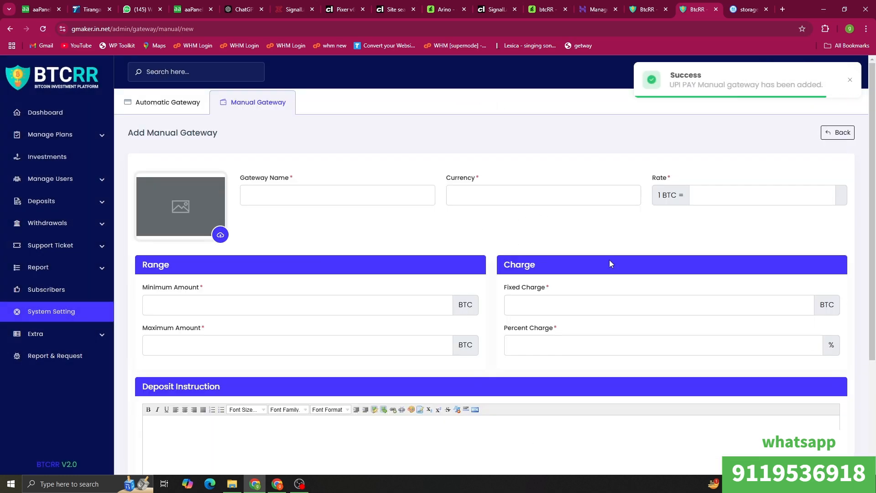
Step: Reload the user site's investment packages page to pick up the new gateway
click(644, 9)
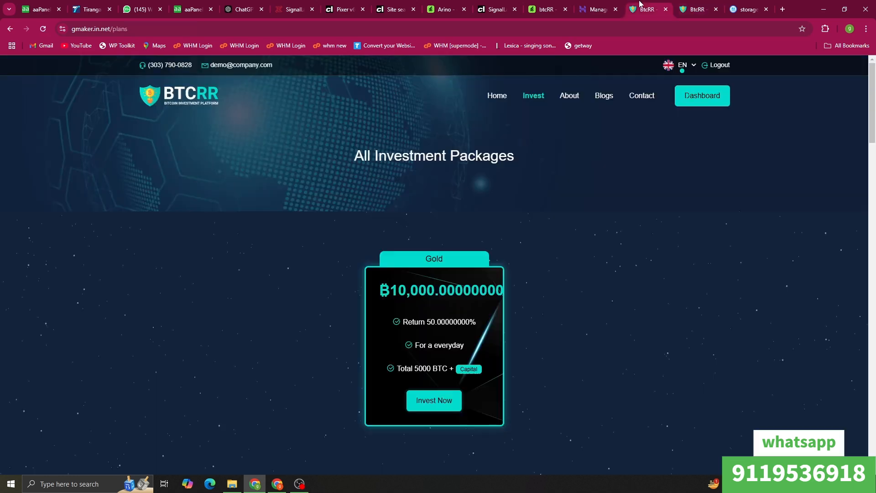
right_click(401, 206)
click(421, 241)
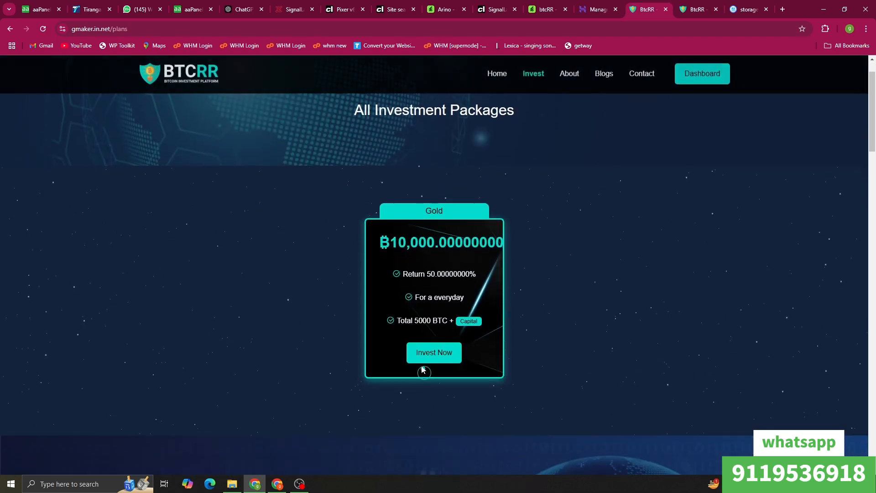
Step: Invest 10000 BTC in the Gold plan using the UPI PAY wallet
click(420, 358)
click(422, 259)
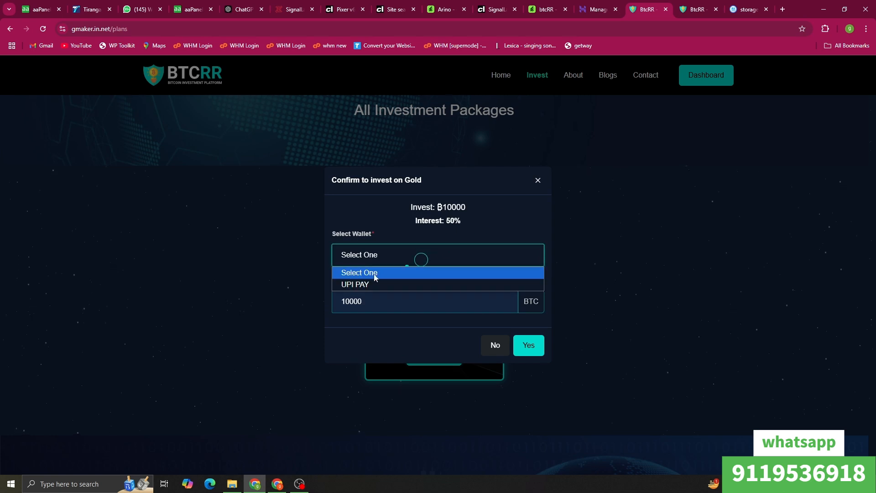
click(364, 284)
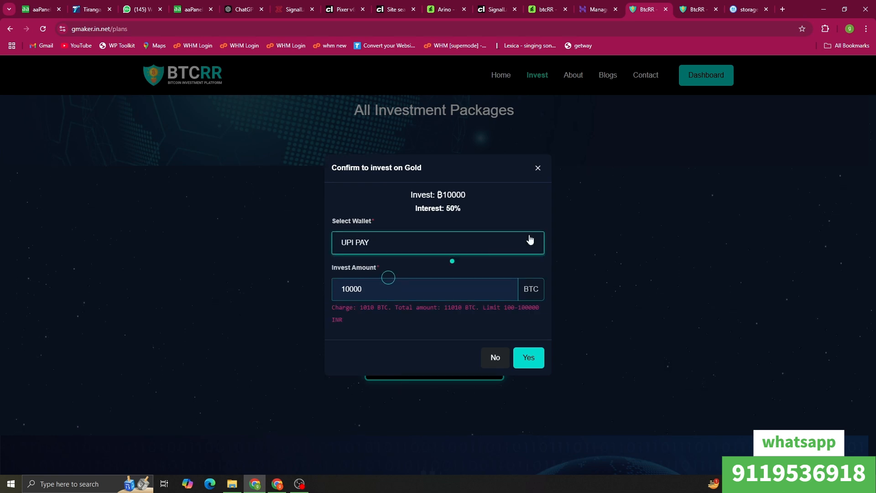
click(455, 293)
click(528, 357)
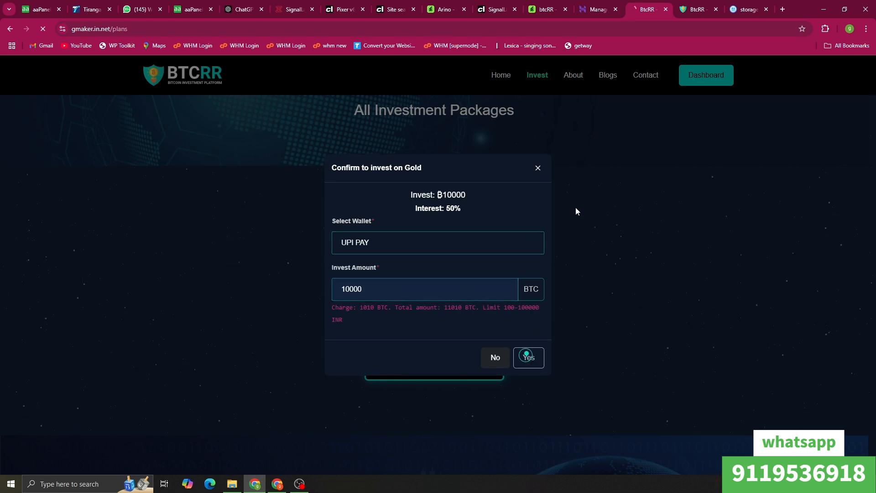
scroll(479, 209, down, 1)
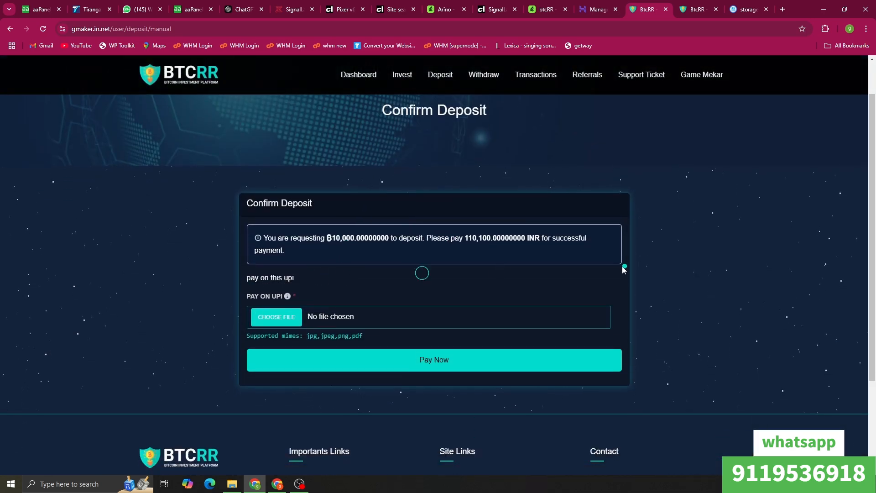
Step: Attach Screenshot_55 as payment proof and submit the UPI PAY deposit
click(283, 325)
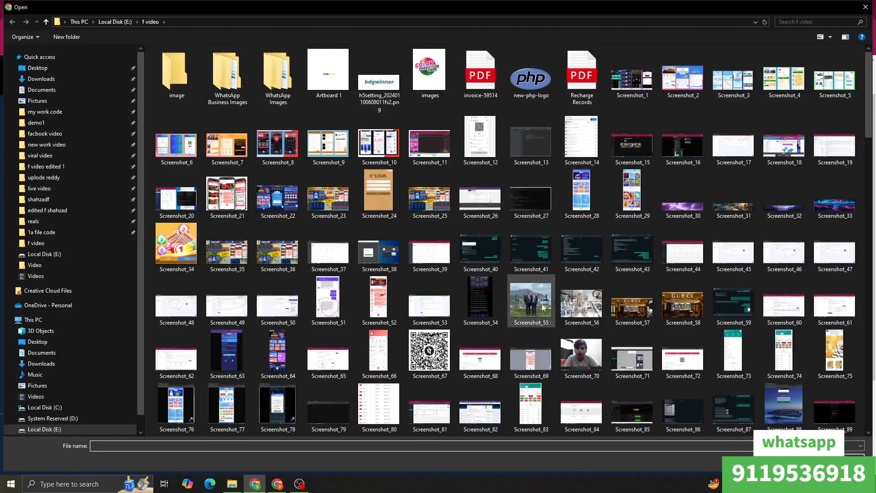
click(520, 307)
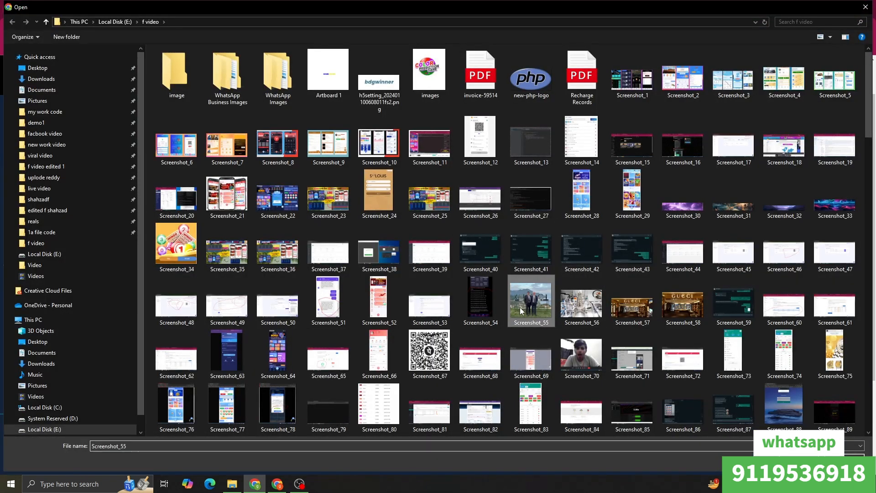
click(801, 460)
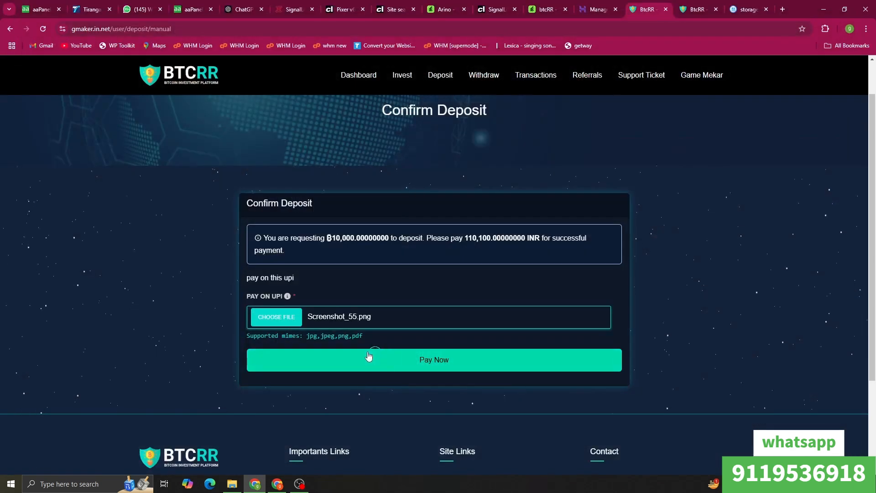
click(371, 365)
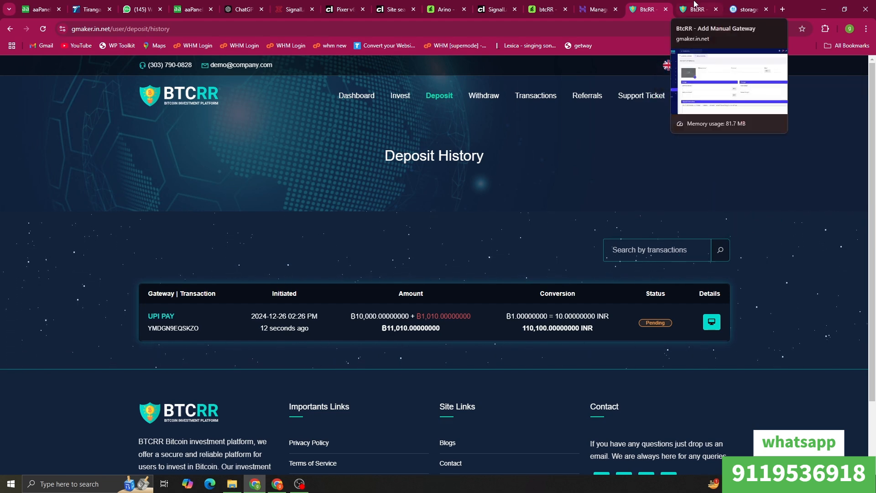
Step: Open the admin panel dashboard and dismiss the cron job notice
click(695, 4)
click(62, 118)
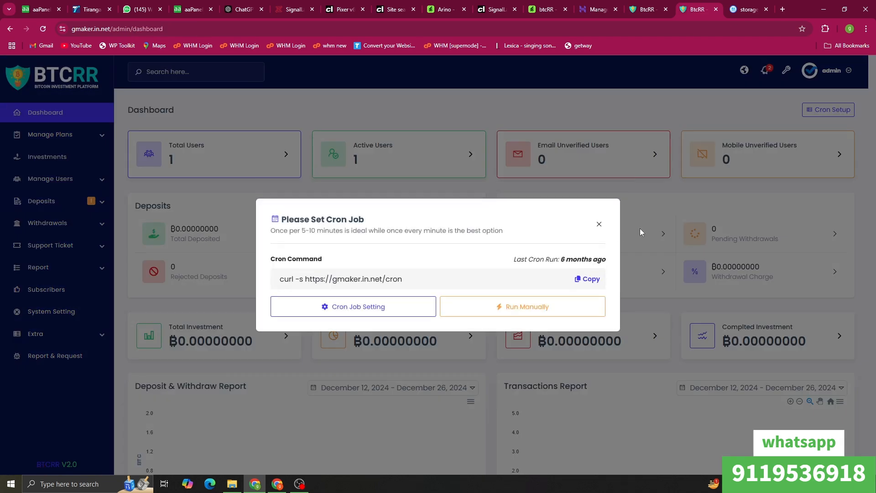
click(599, 224)
Step: Open the pending UPI PAY deposit's details and view its payment proof attachment
click(27, 201)
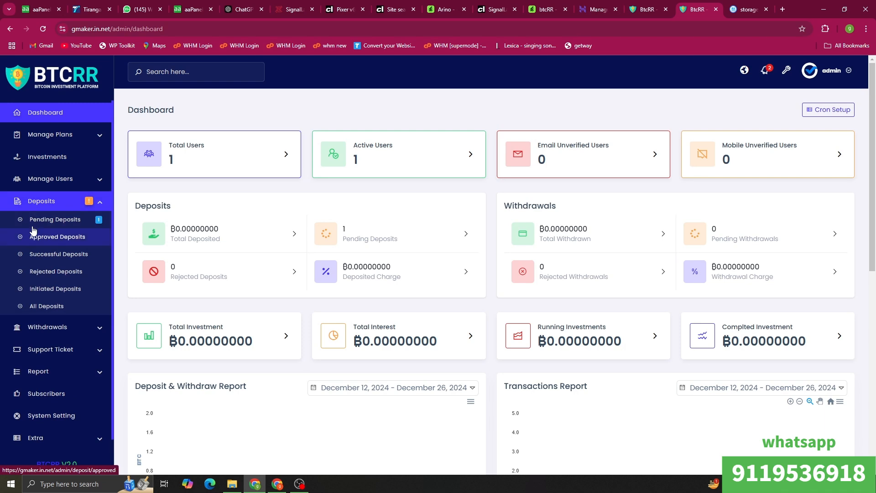
click(35, 223)
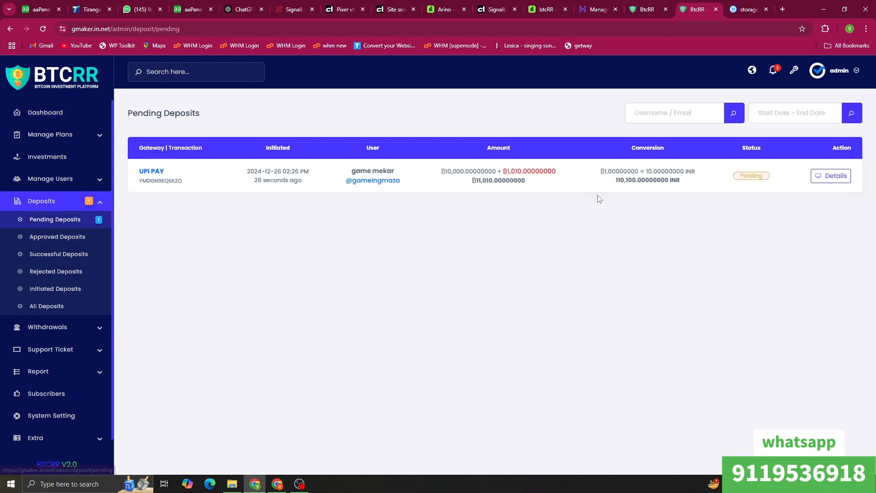
click(837, 181)
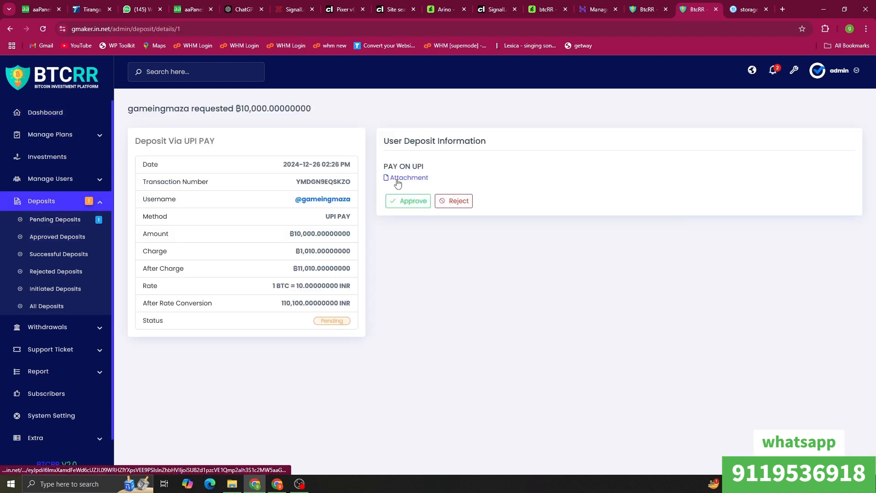
click(397, 179)
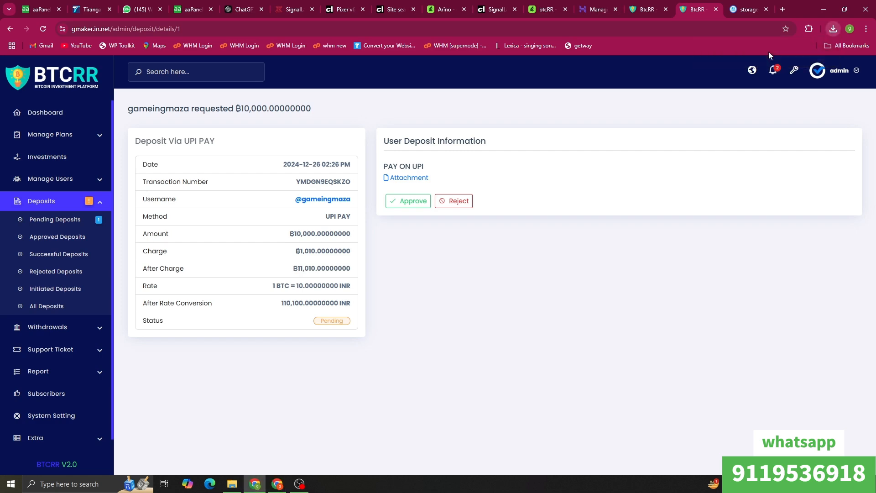
click(831, 31)
click(753, 71)
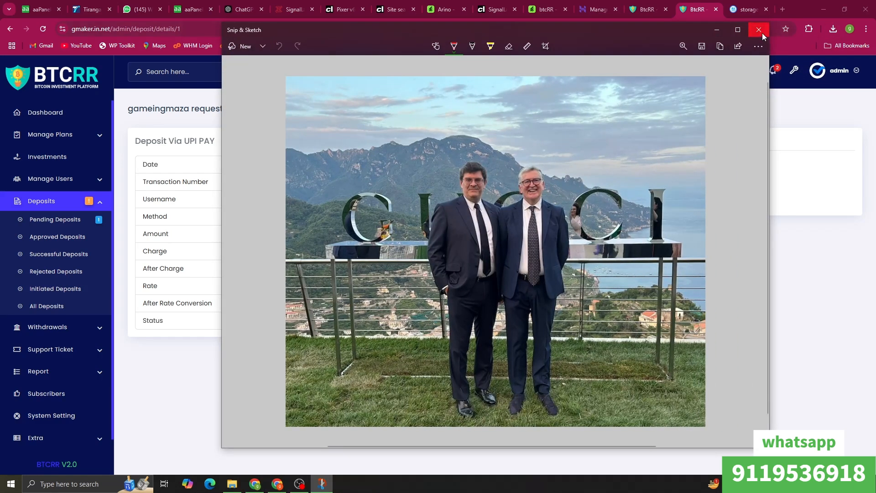
click(759, 29)
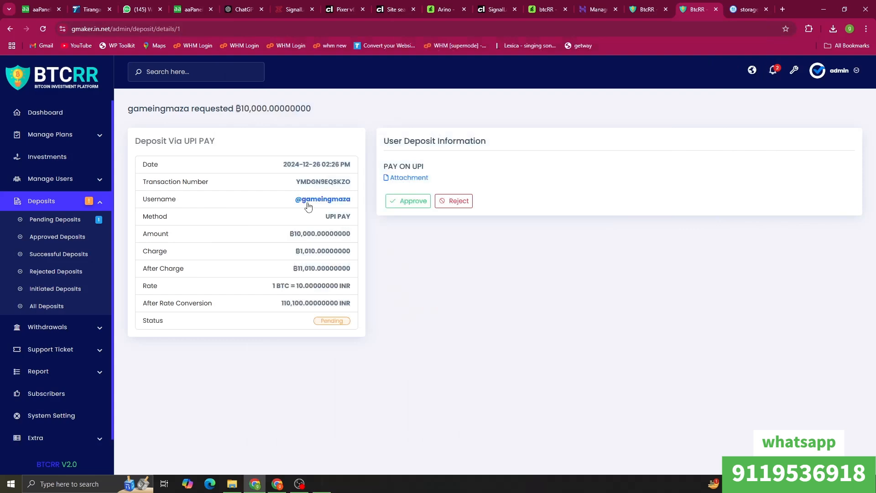
Step: Approve the UPI PAY deposit after a cancelled first attempt
click(428, 203)
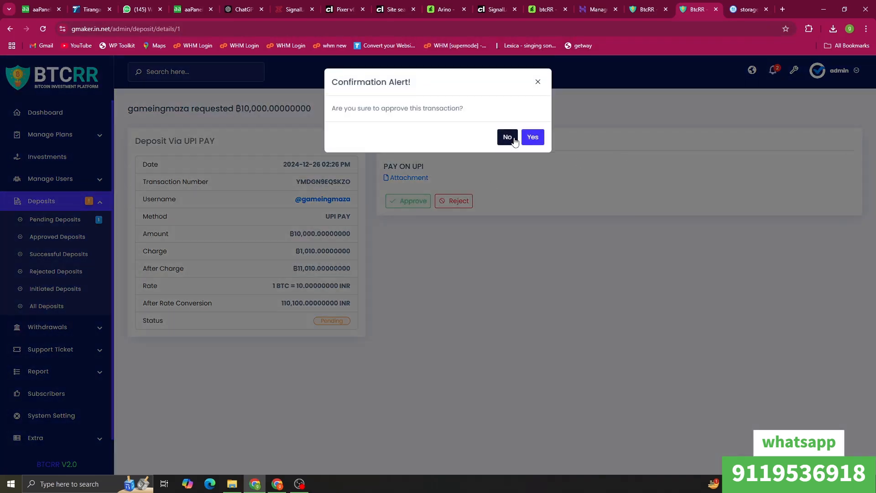
click(512, 137)
click(408, 201)
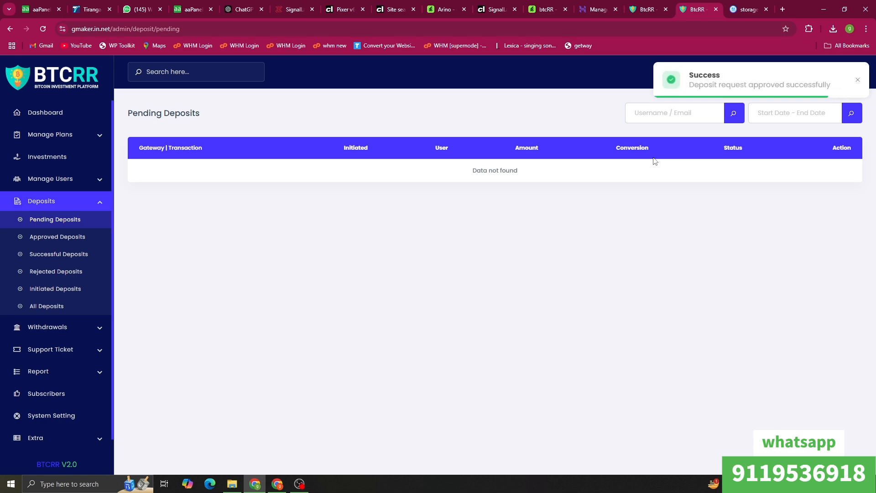
click(647, 10)
Step: Reload Deposit History to see Approved, then open Invest > History listing the Gold plan
right_click(516, 138)
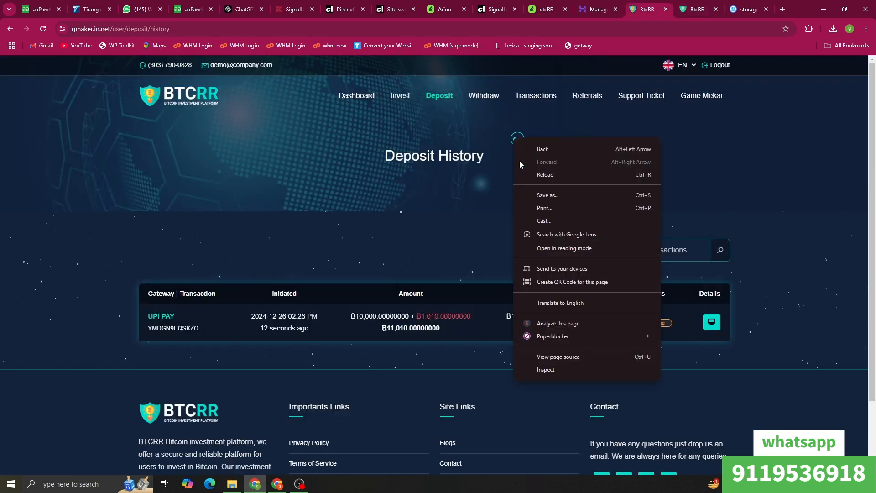
click(523, 175)
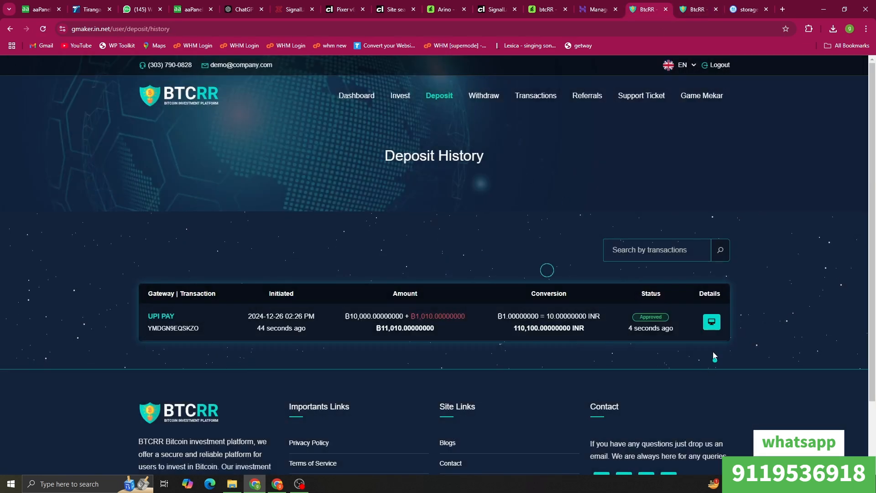
click(408, 108)
click(401, 147)
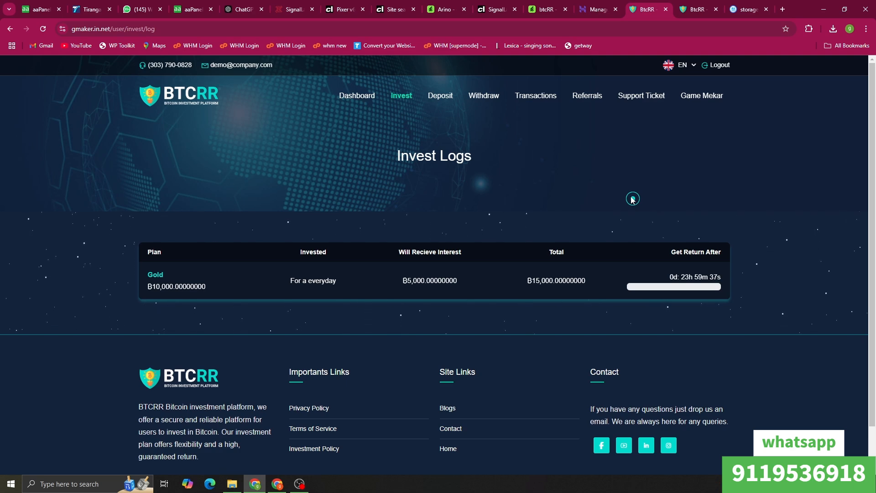
Step: In the admin panel, view all investments, then open Manage Plans > Time
click(696, 9)
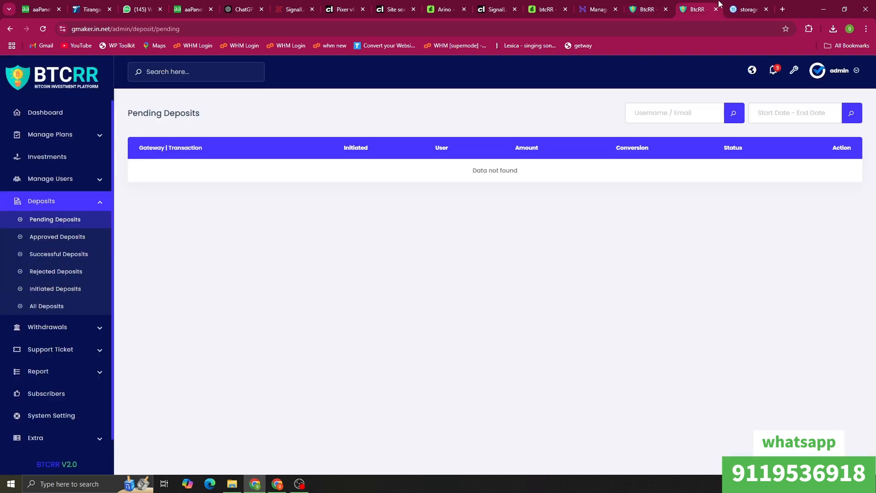
click(48, 158)
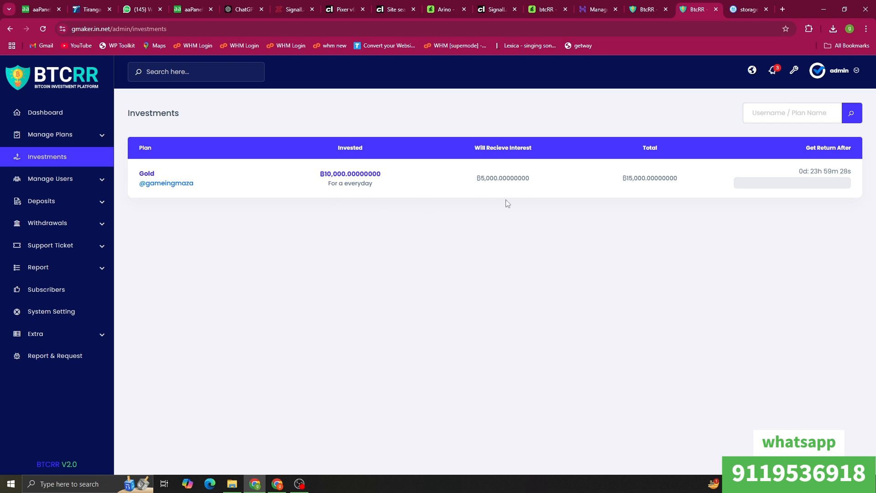
click(47, 139)
click(39, 157)
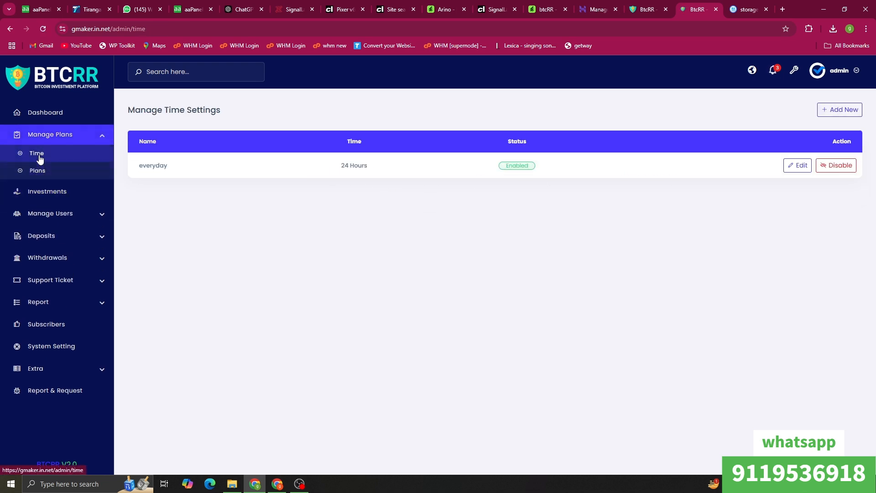
Step: Add an enabled time schedule named '1 ghanta' lasting 1 hour
click(840, 109)
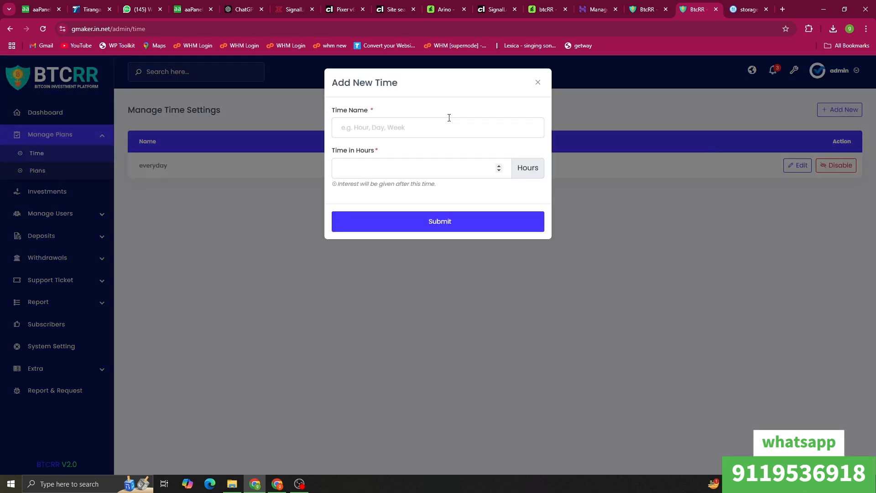
click(442, 129)
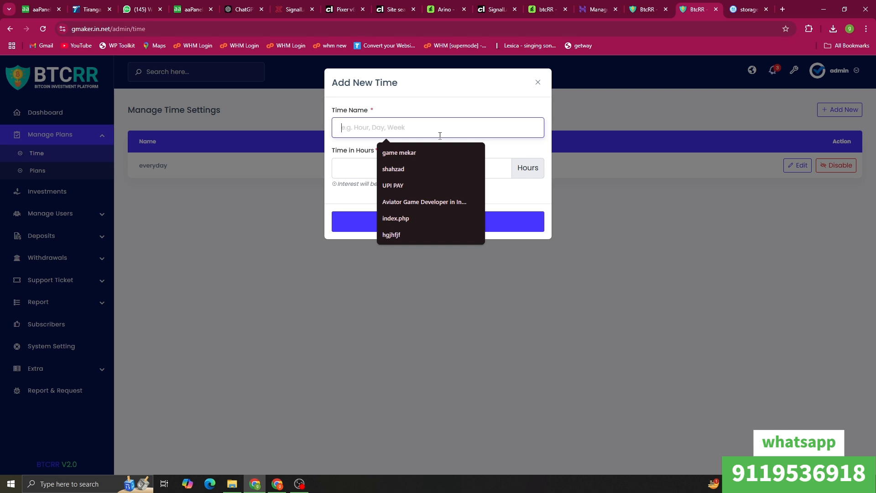
text(1 gn)
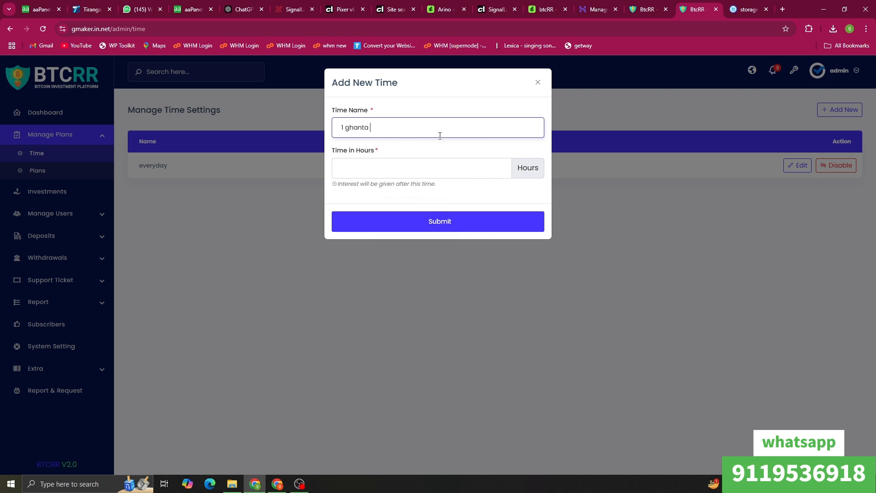
click(415, 168)
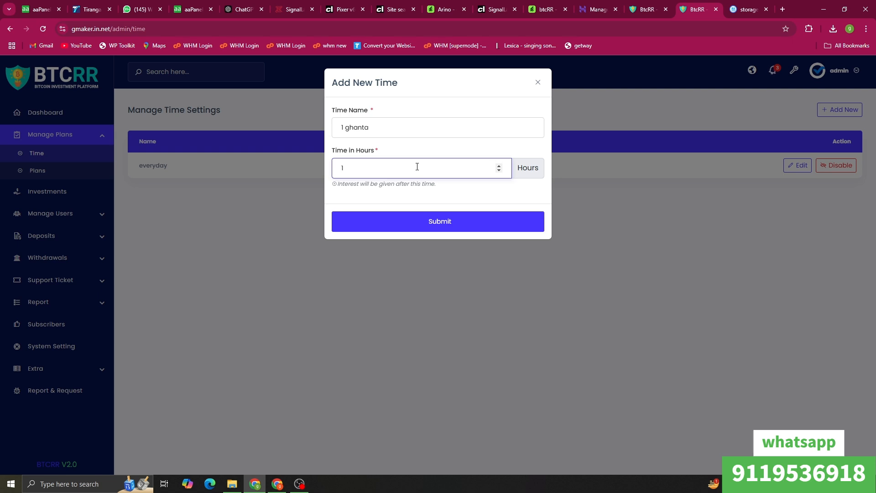
click(433, 225)
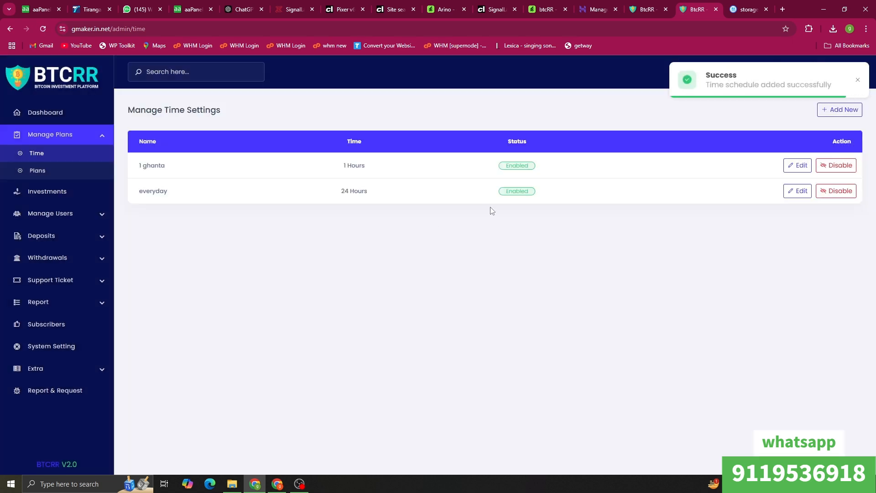
click(37, 171)
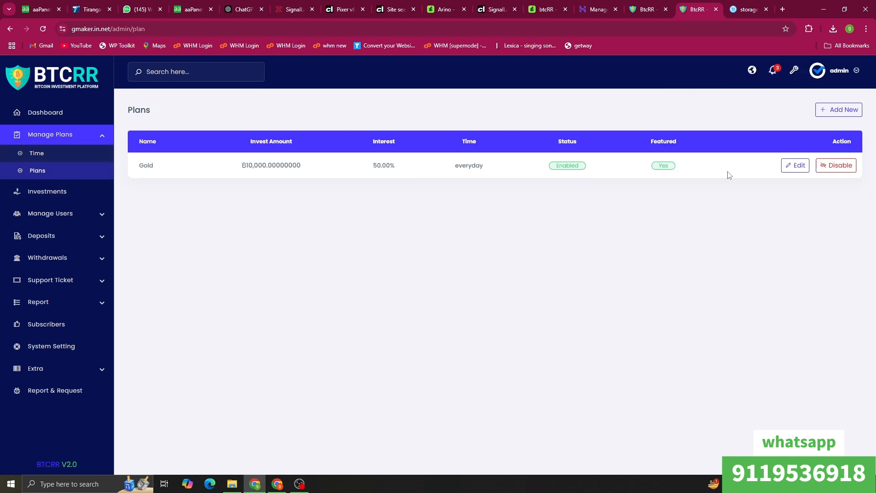
Step: Add plan 'game maker zone' with invest amount 1000, 21% interest and time 1 ghanta
click(844, 110)
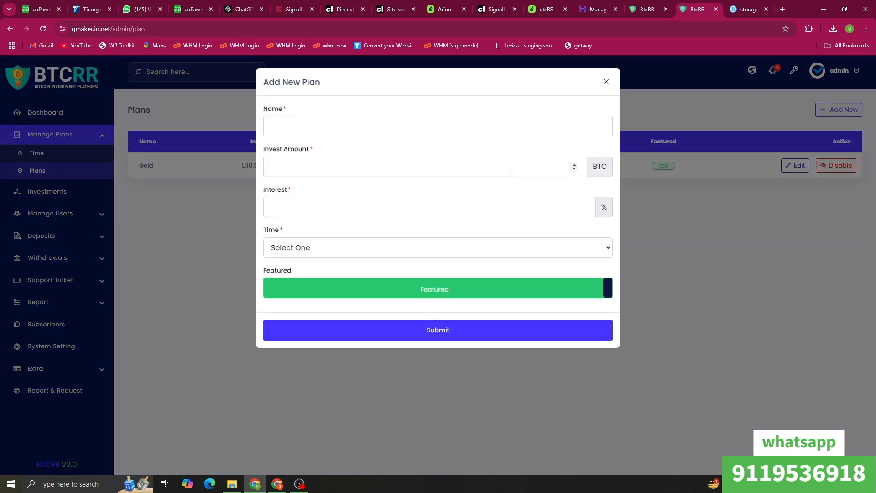
click(373, 124)
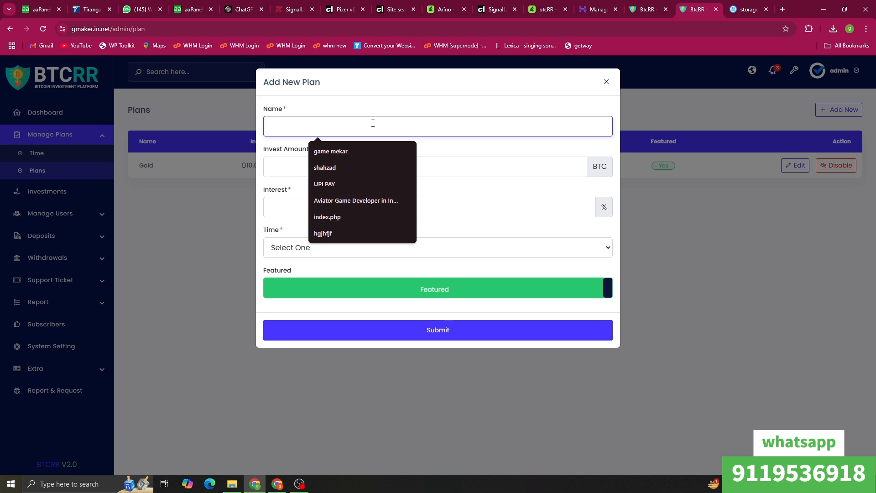
text(game maker zone)
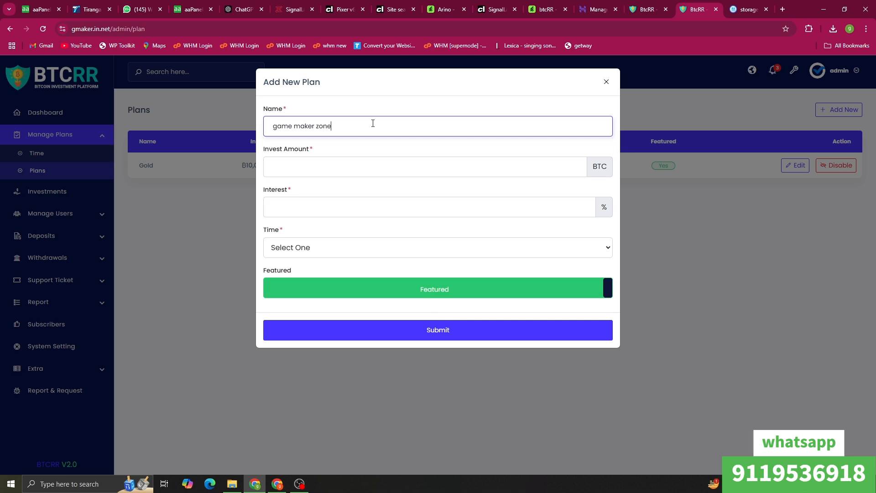
click(341, 171)
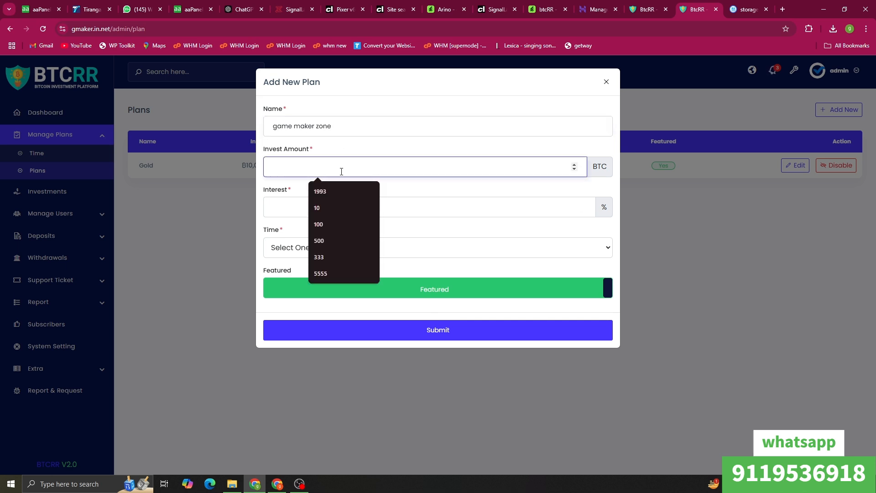
text(1000)
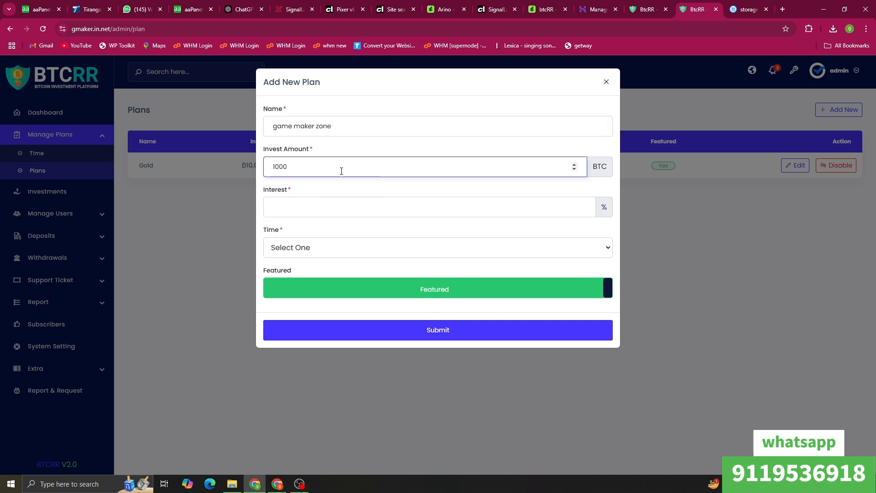
click(335, 212)
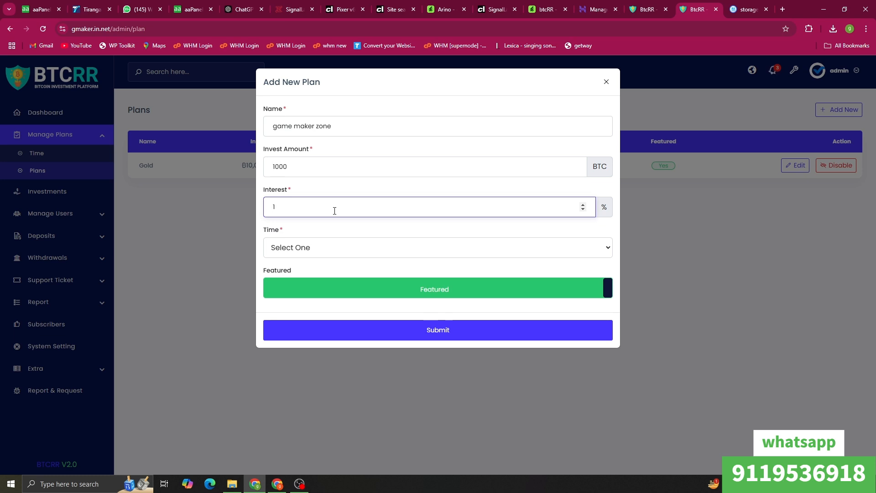
click(402, 247)
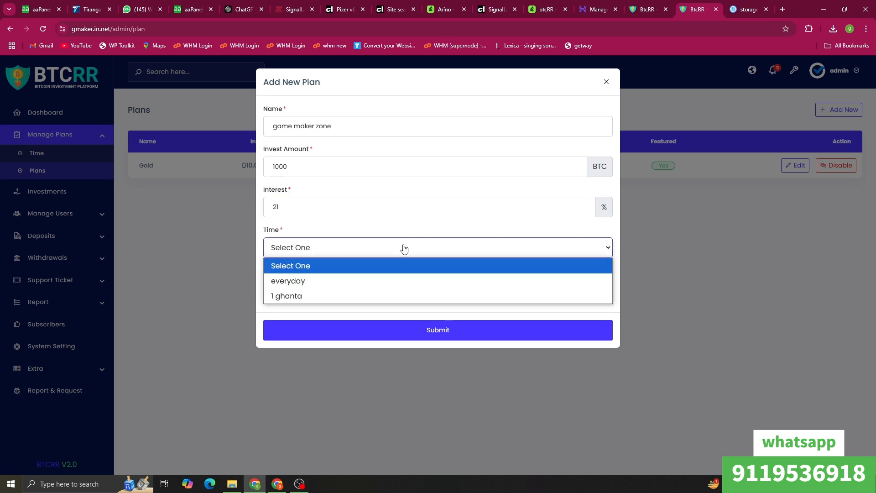
click(339, 289)
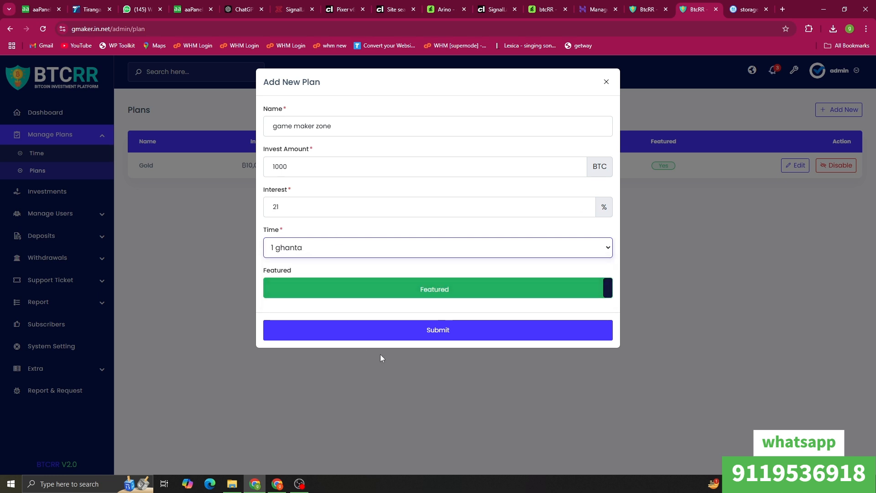
click(392, 335)
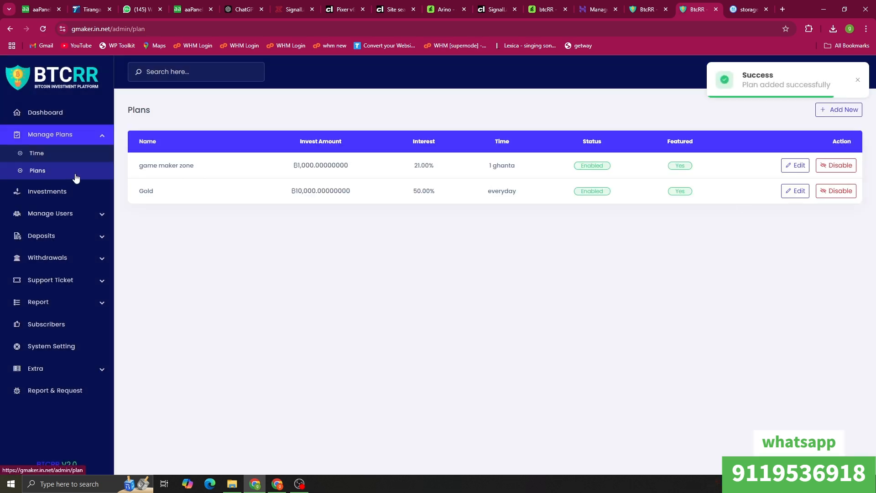
Step: On the user site, go from the invest log to Invest > Plans, then the dashboard
click(645, 7)
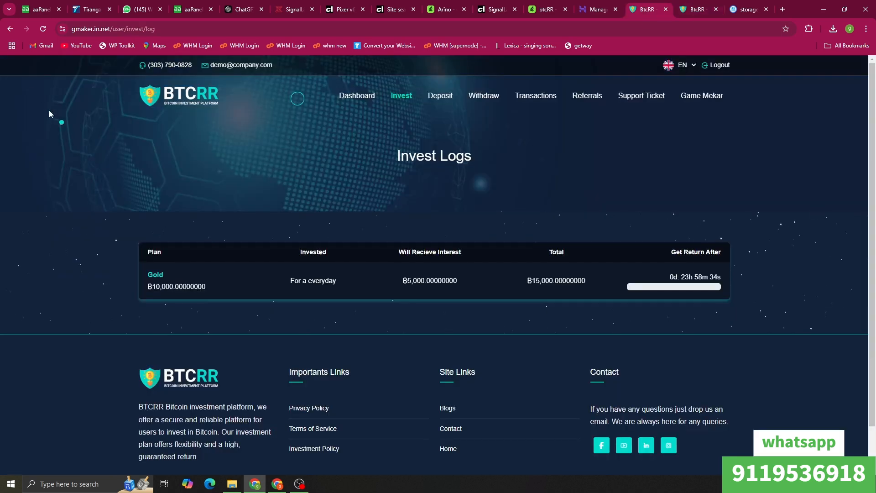
click(38, 31)
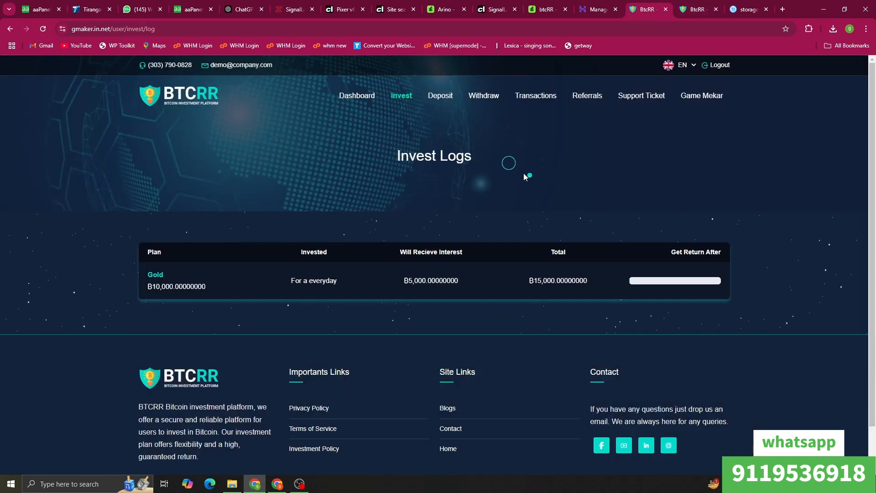
mouse_move(396, 94)
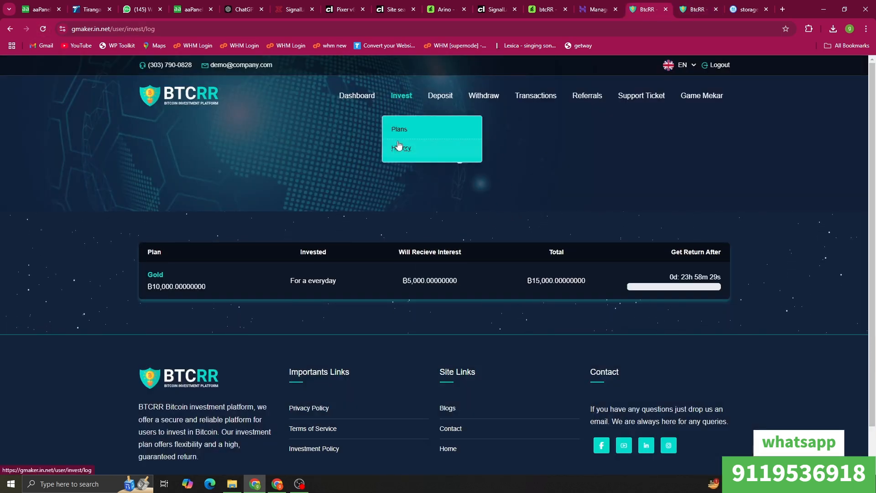
click(416, 130)
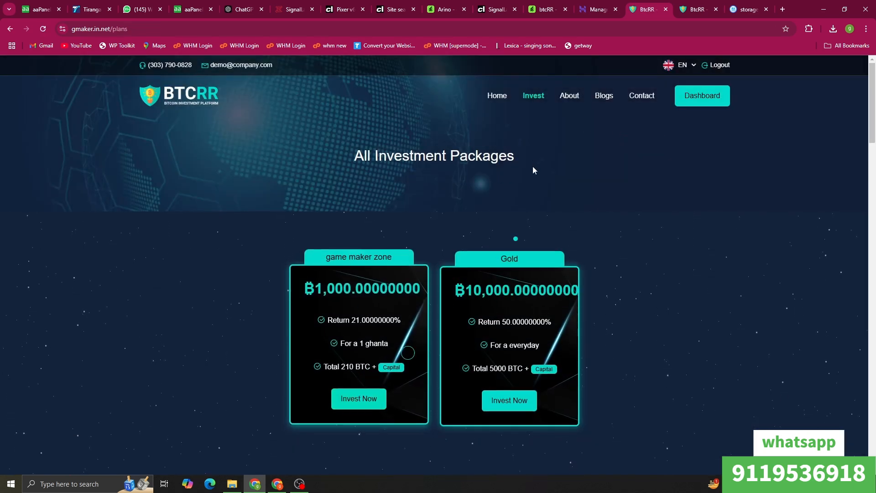
click(536, 101)
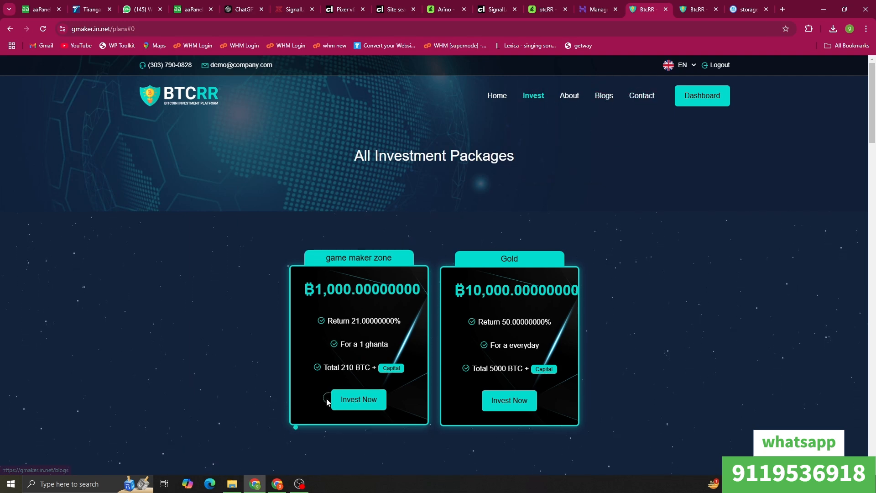
click(681, 96)
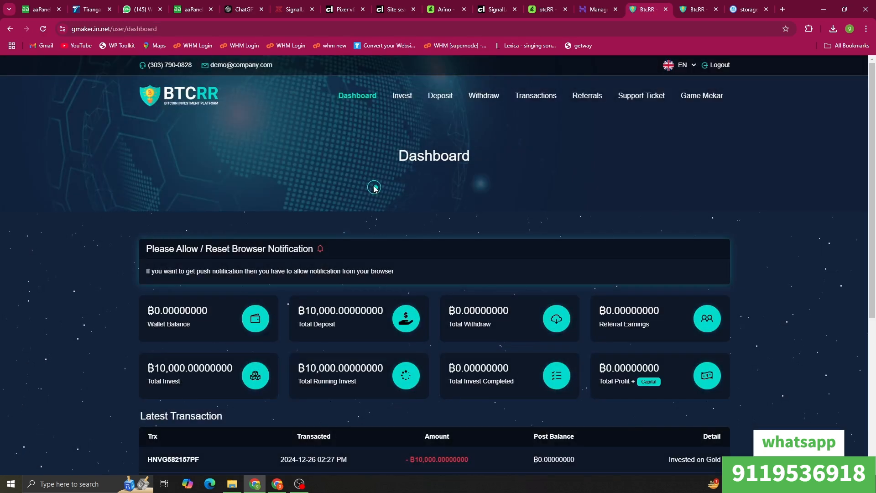
Step: Start a deposit of Ƀ100,000 from the Deposit Money page
click(437, 97)
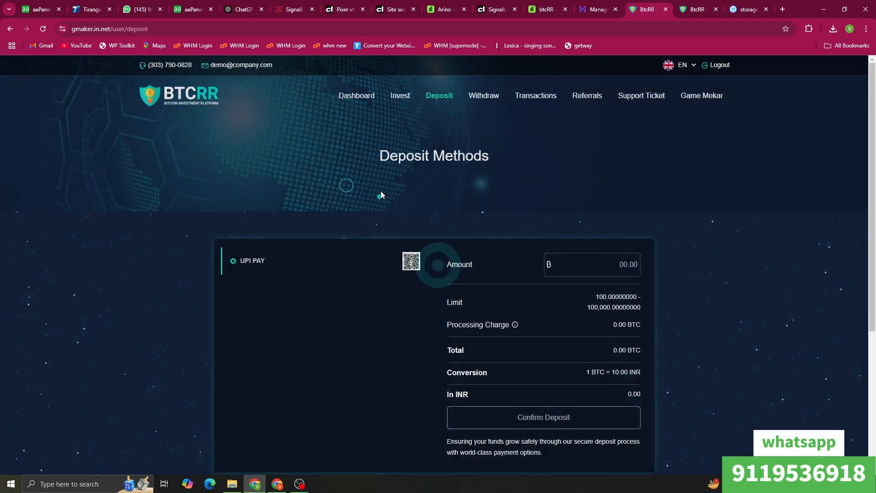
click(593, 268)
text(1000000)
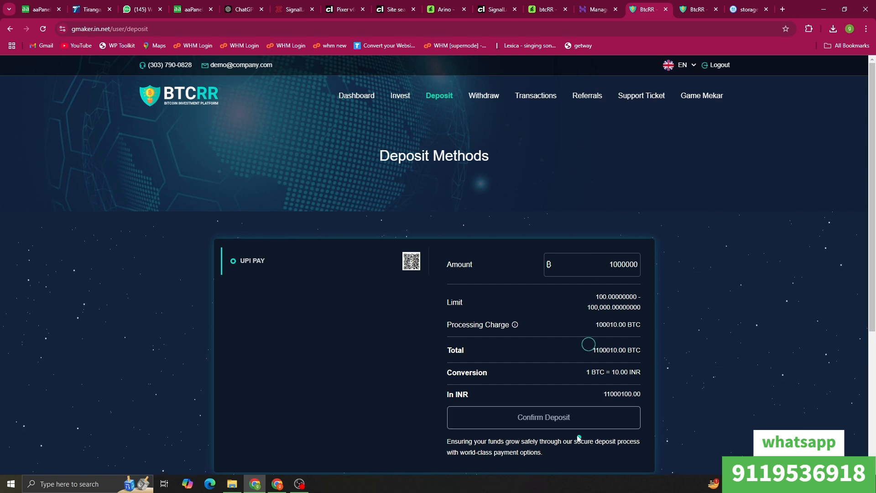
key(BackSpace)
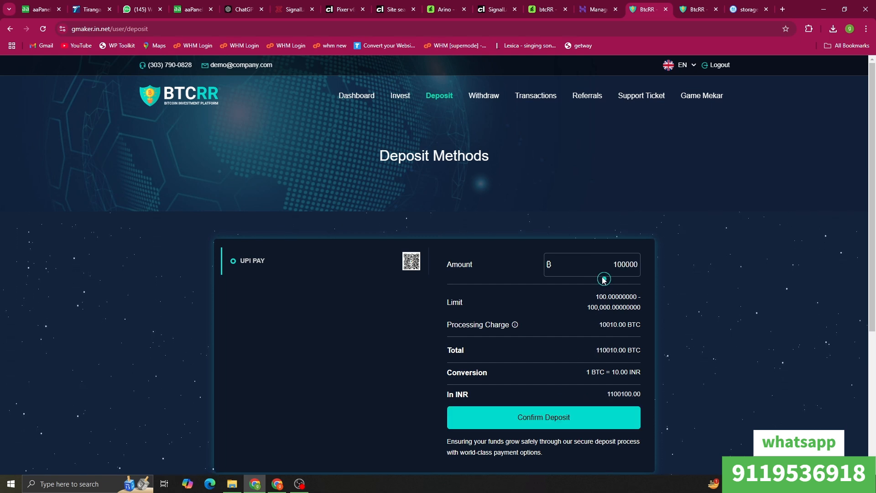
click(562, 415)
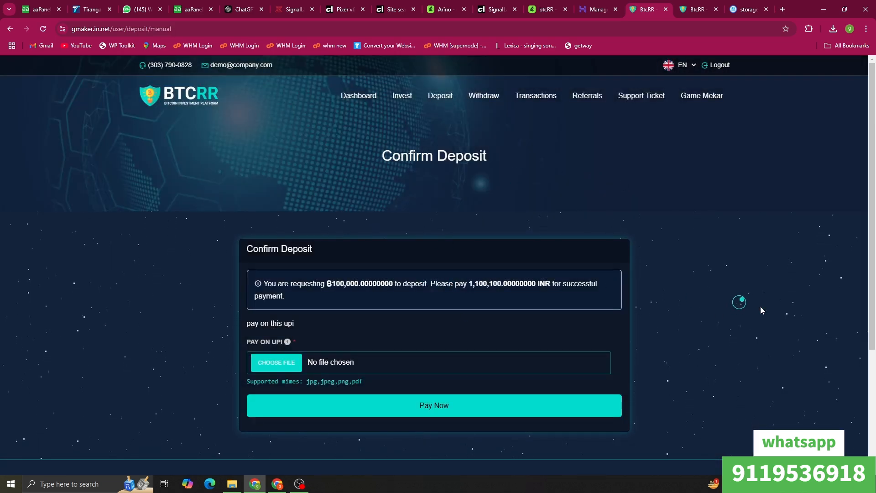
Step: Attach Screenshot_407.png as payment proof and submit the UPI PAY deposit request
click(276, 365)
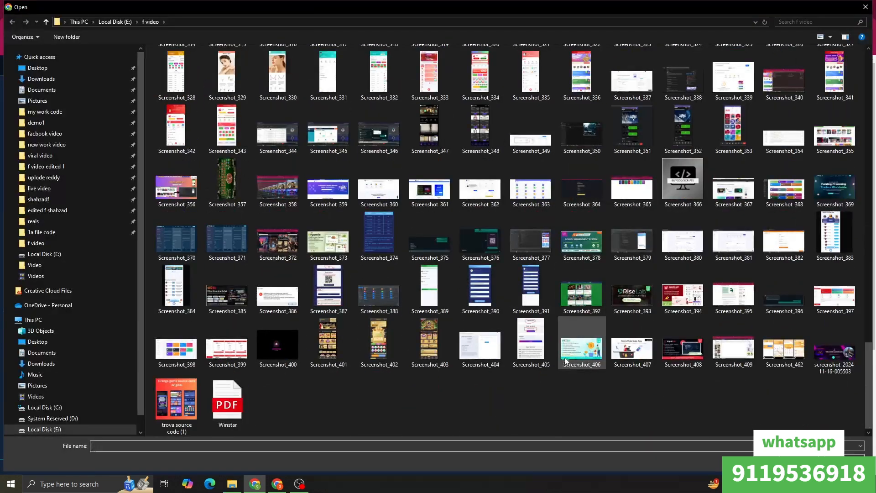
click(567, 360)
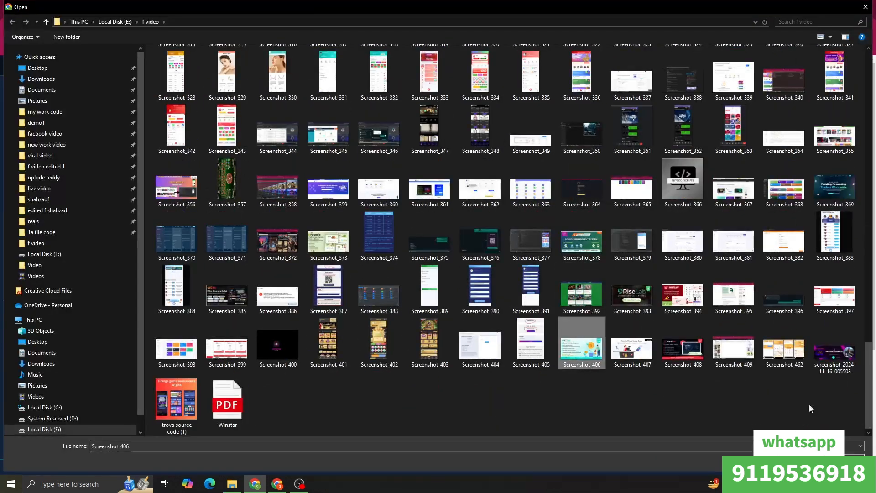
double_click(638, 364)
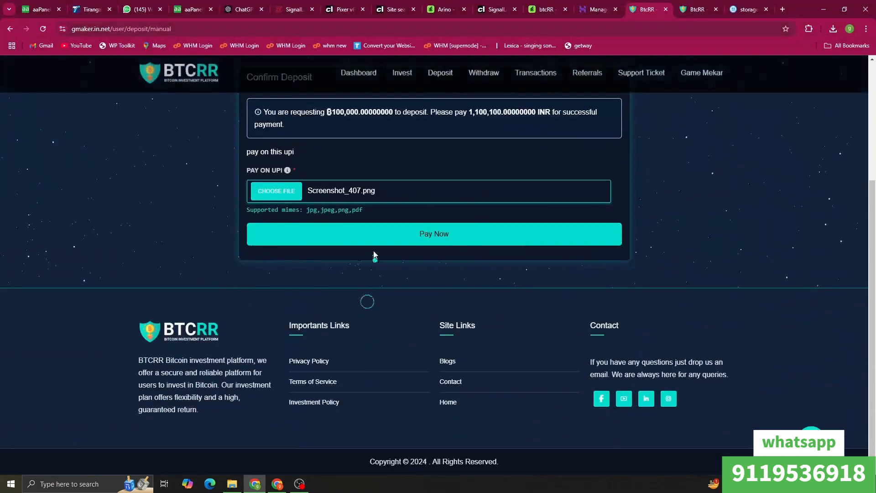
click(375, 242)
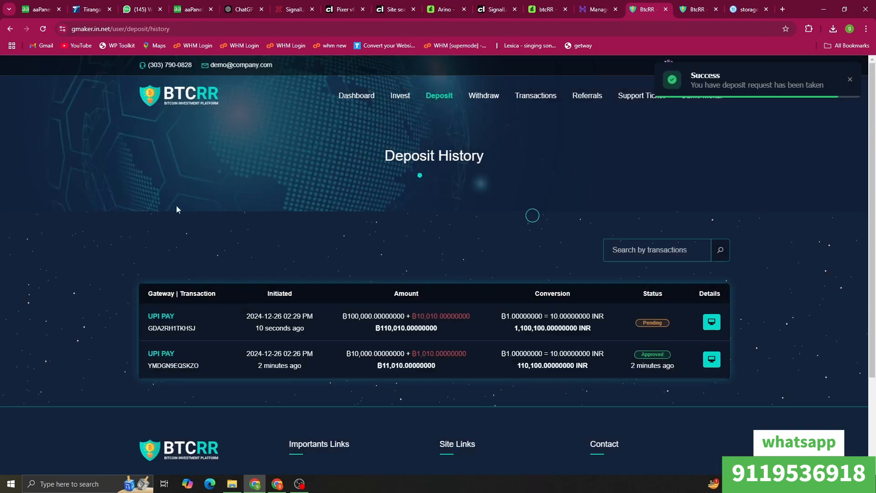
click(680, 6)
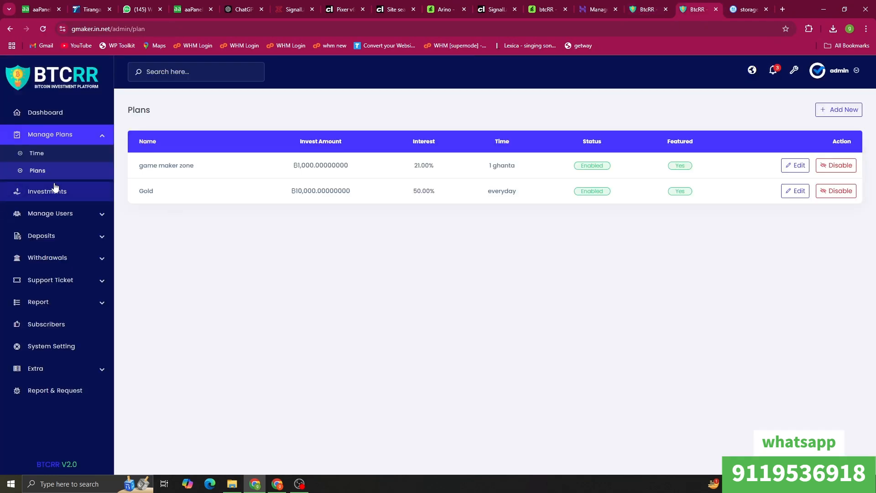
Step: Approve the pending Ƀ100,000 UPI PAY deposit in Pending Deposits, then return to the dashboard
click(48, 235)
click(50, 253)
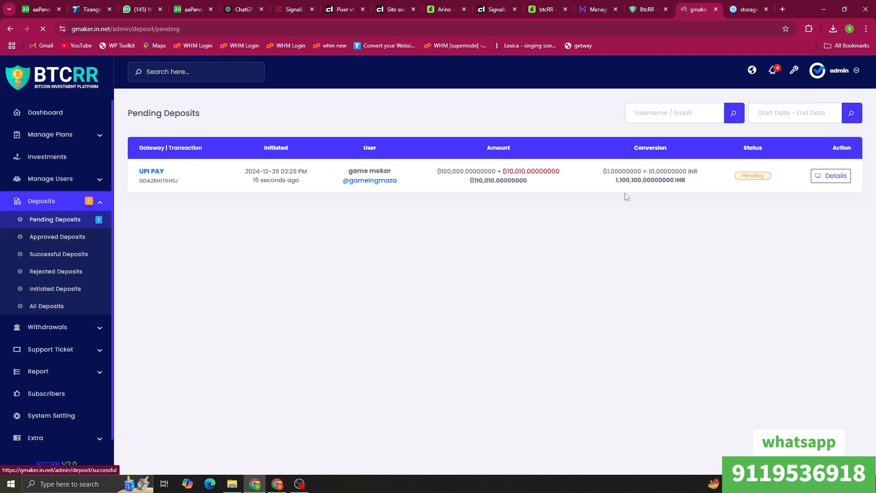
click(831, 176)
click(407, 201)
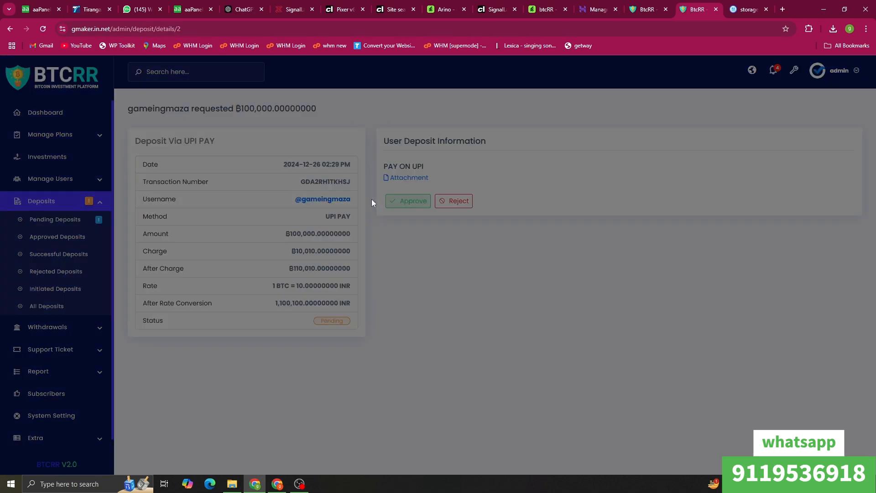
click(532, 137)
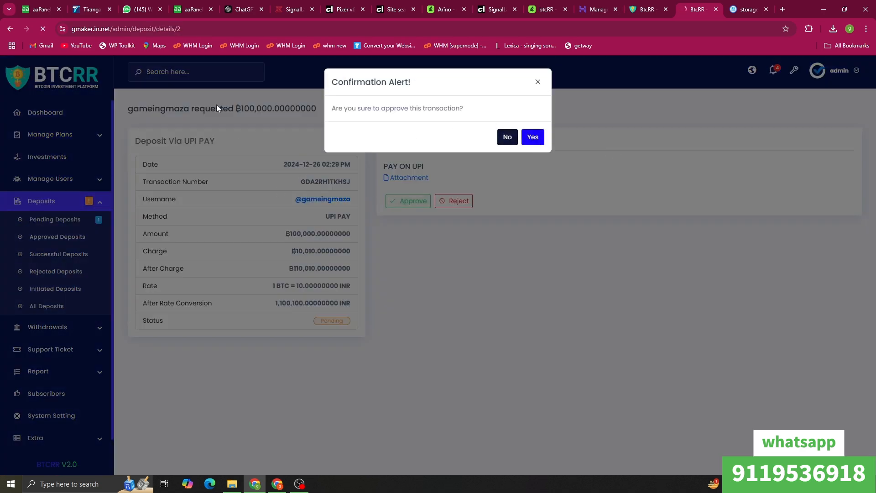
click(47, 115)
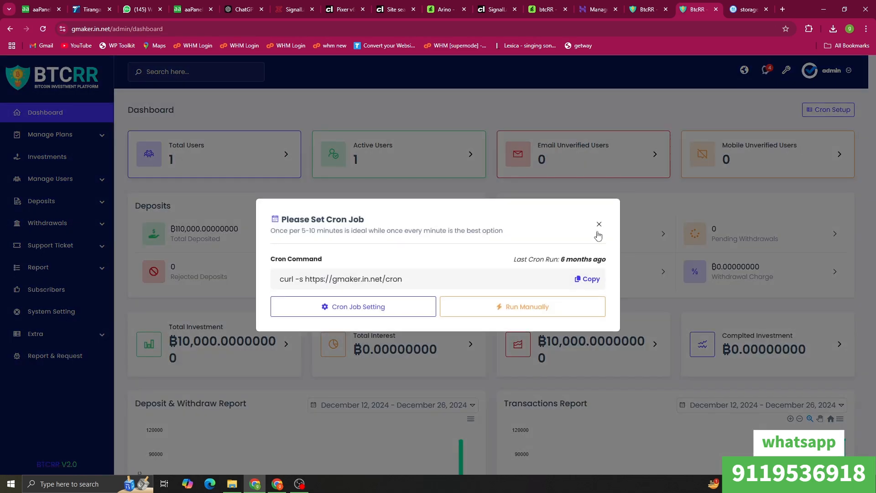
Step: Run the cron job manually, reload the admin dashboard, and return to the user site
click(524, 314)
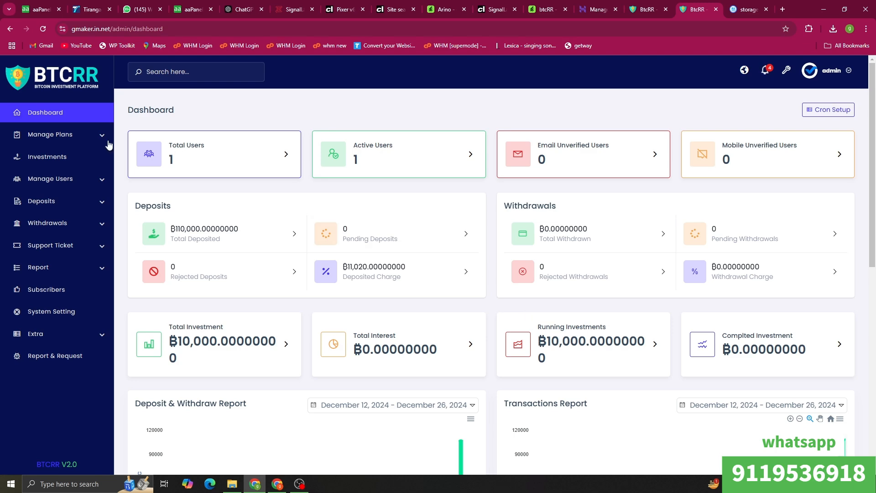
click(98, 112)
click(643, 9)
Step: Reload deposit history, then invest Ƀ1,000 in game maker zone from the Balance wallet
right_click(529, 201)
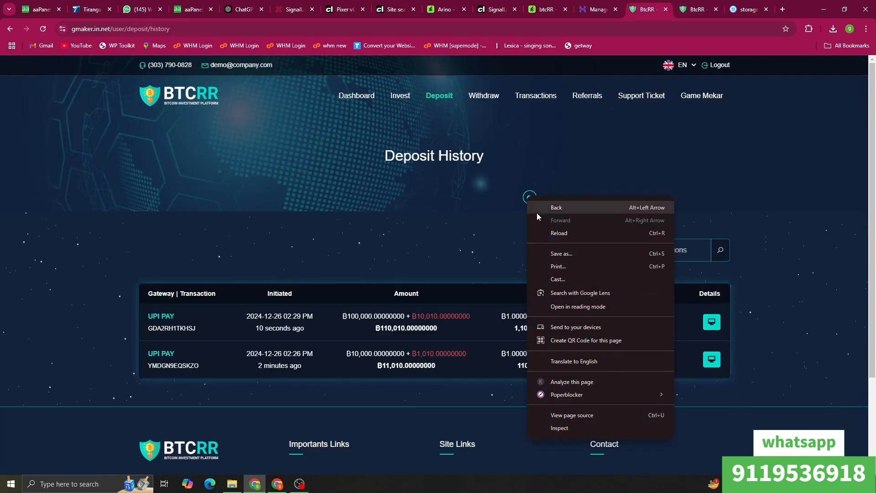
click(540, 232)
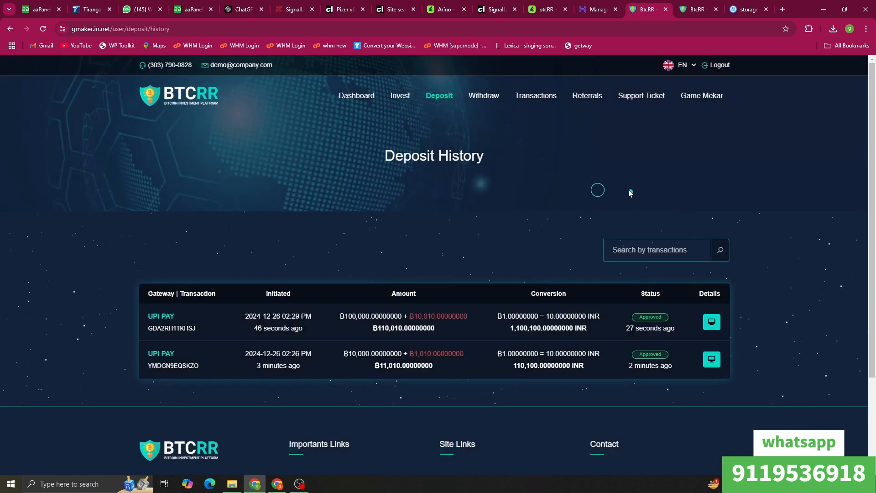
mouse_move(400, 95)
click(401, 133)
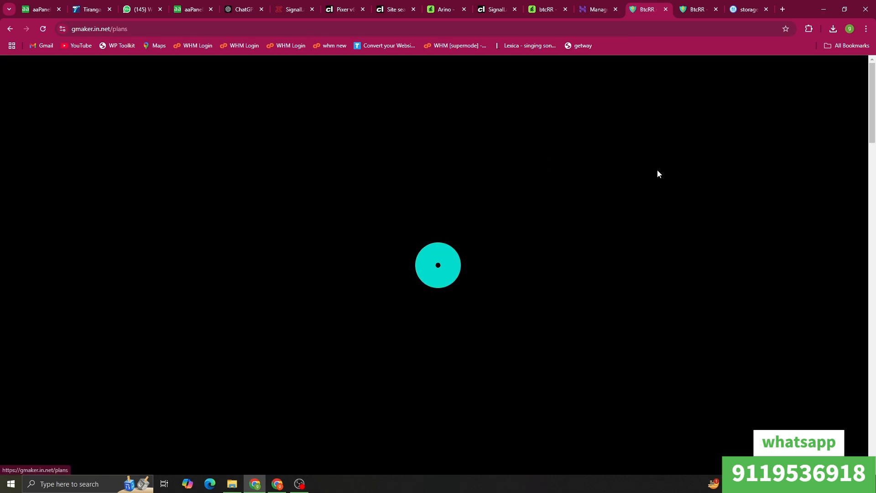
click(359, 400)
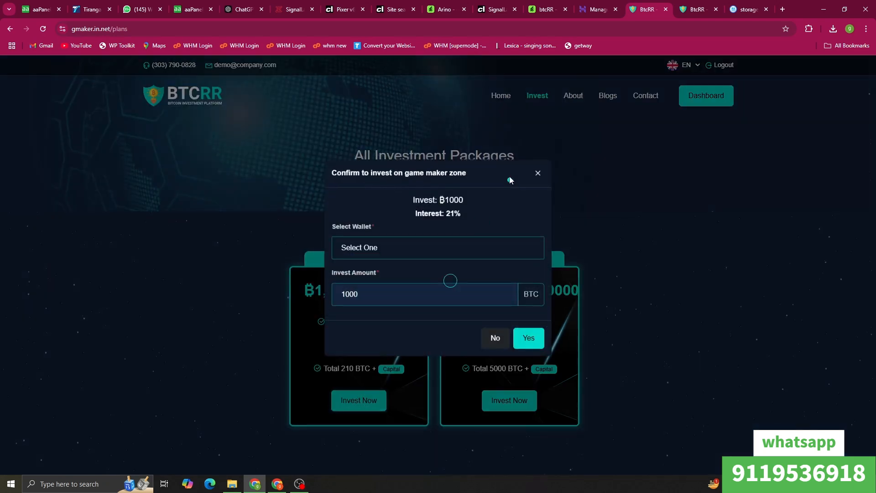
click(407, 258)
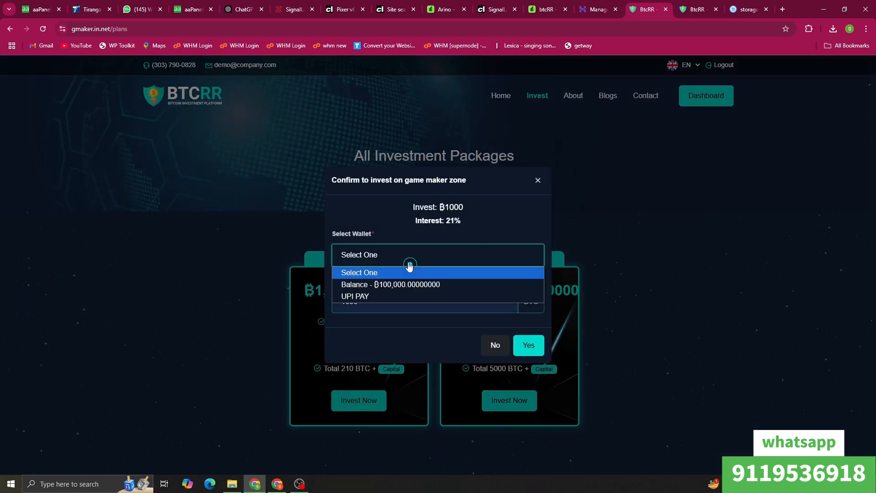
click(391, 285)
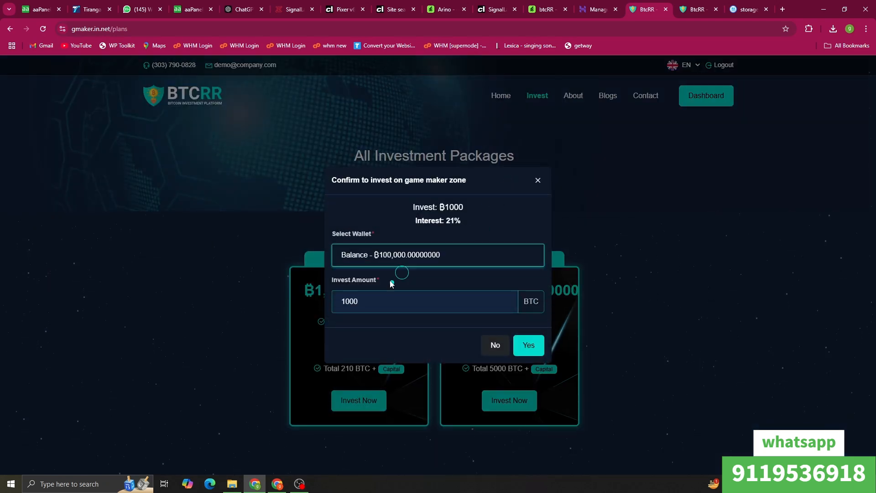
click(525, 356)
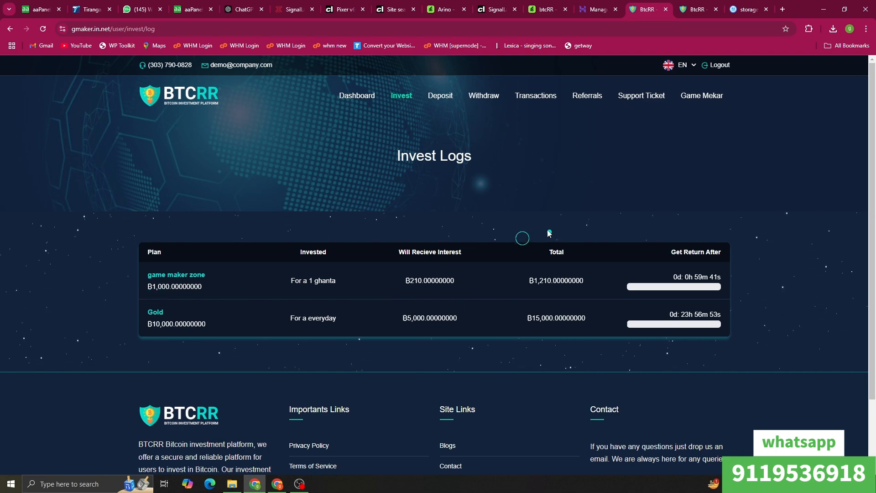
Step: Navigate from the user dashboard to the new support ticket form
click(360, 97)
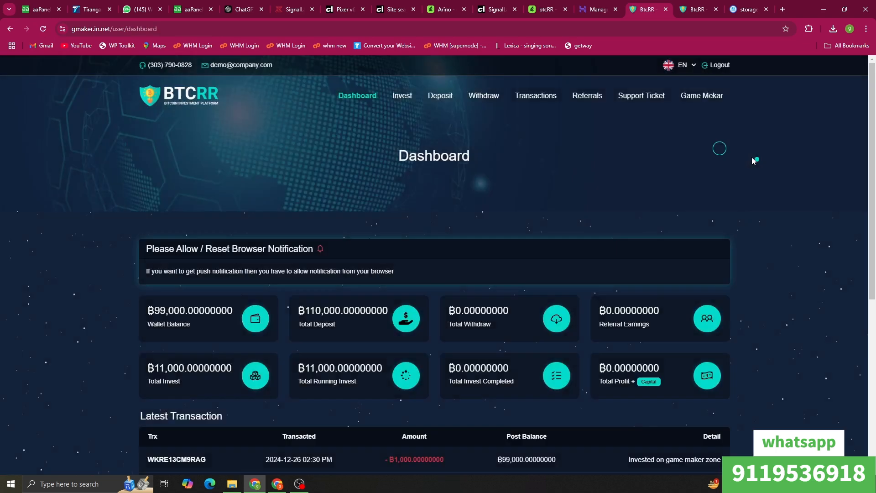
click(575, 92)
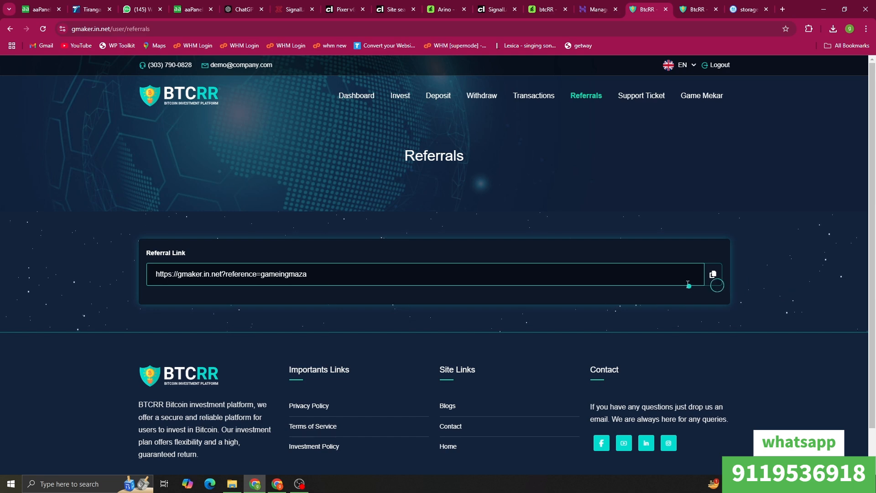
mouse_move(653, 93)
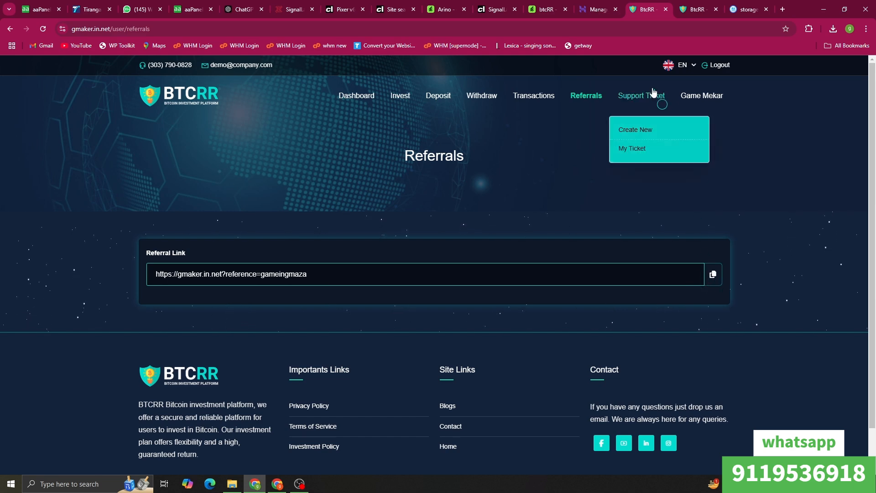
click(635, 130)
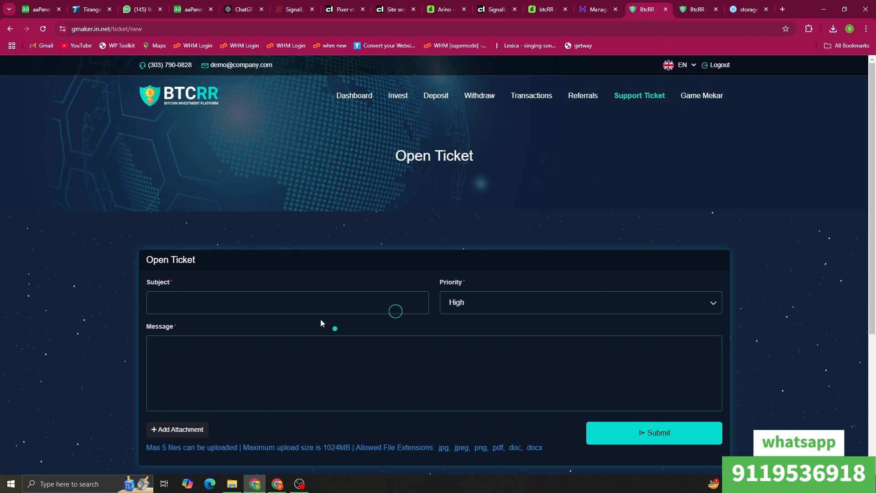
Step: Submit a High-priority ticket with subject 'vps', then view the admin's Report & Request page
click(313, 305)
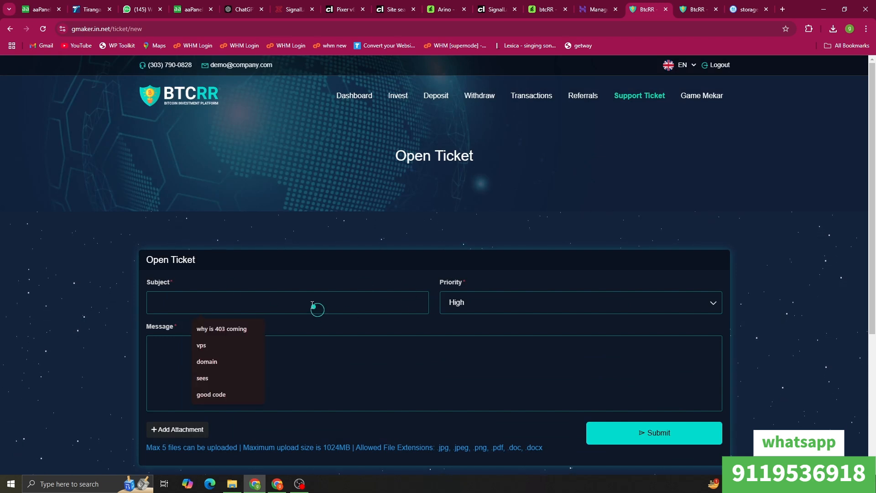
click(204, 346)
click(502, 302)
click(487, 337)
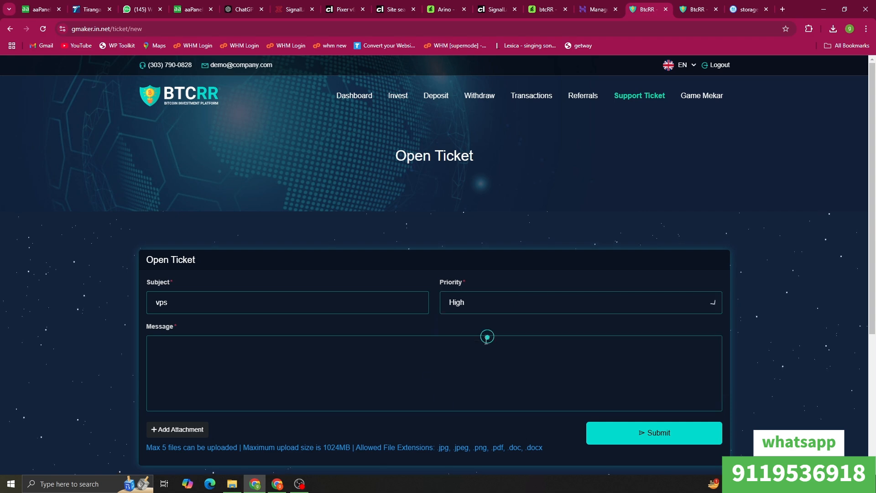
click(206, 360)
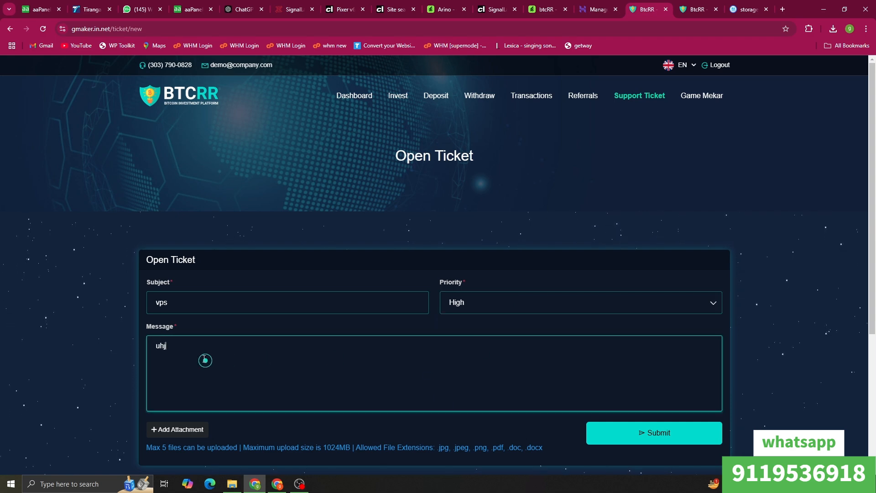
click(695, 431)
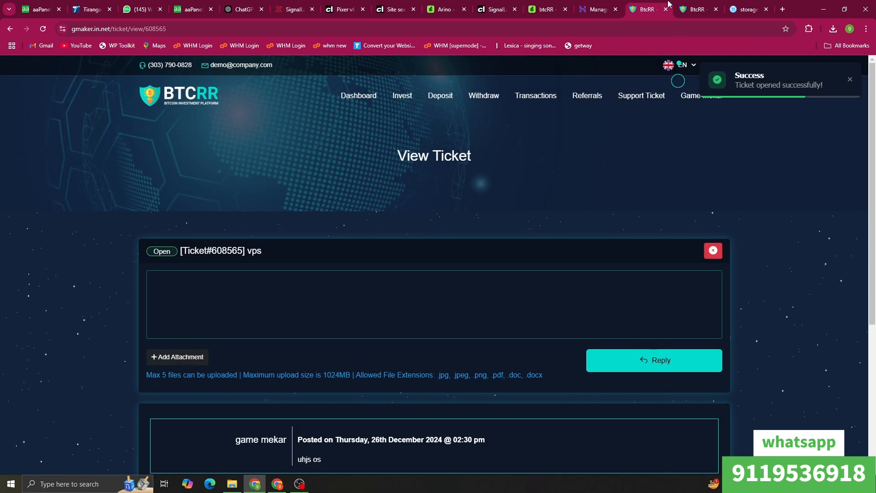
click(695, 9)
click(27, 360)
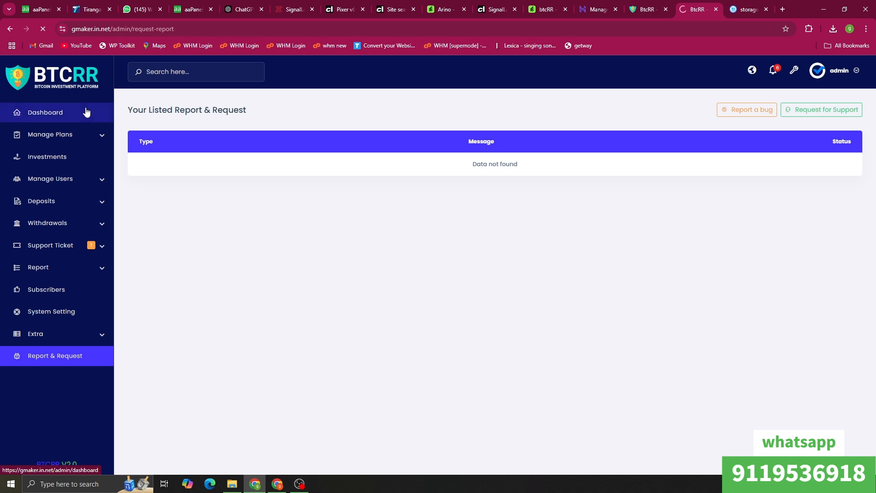
Step: Search 'tic' from the admin dashboard and open the Closed Tickets list
click(86, 111)
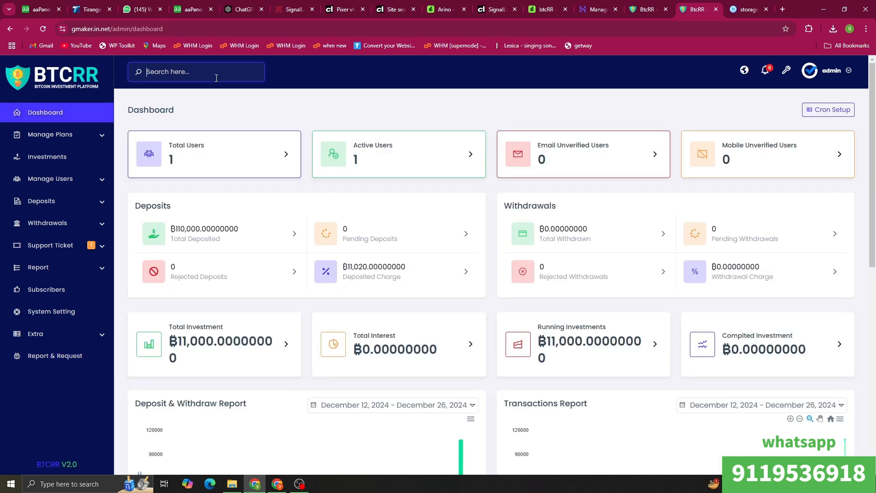
text(ti)
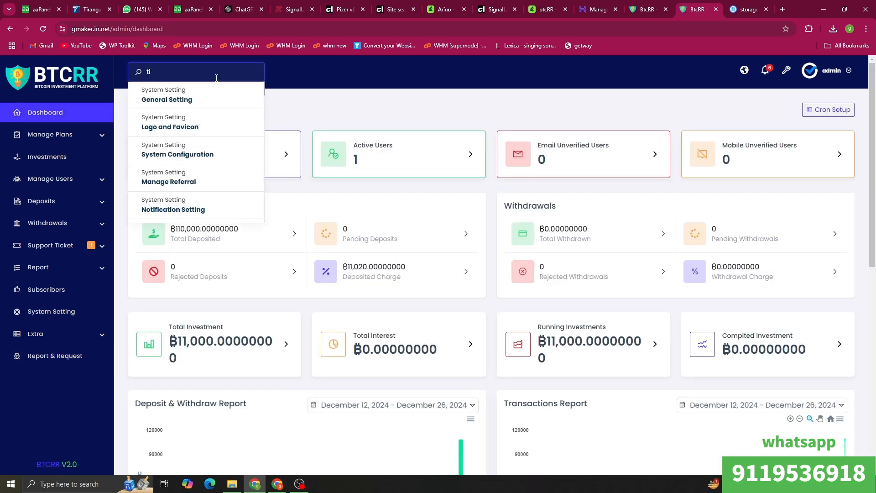
text(c)
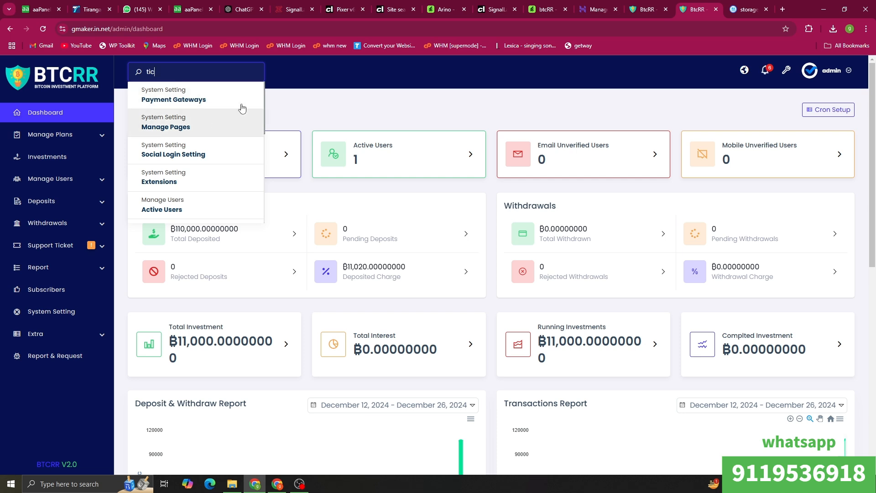
scroll(215, 137, down, 3)
scroll(200, 217, down, 5)
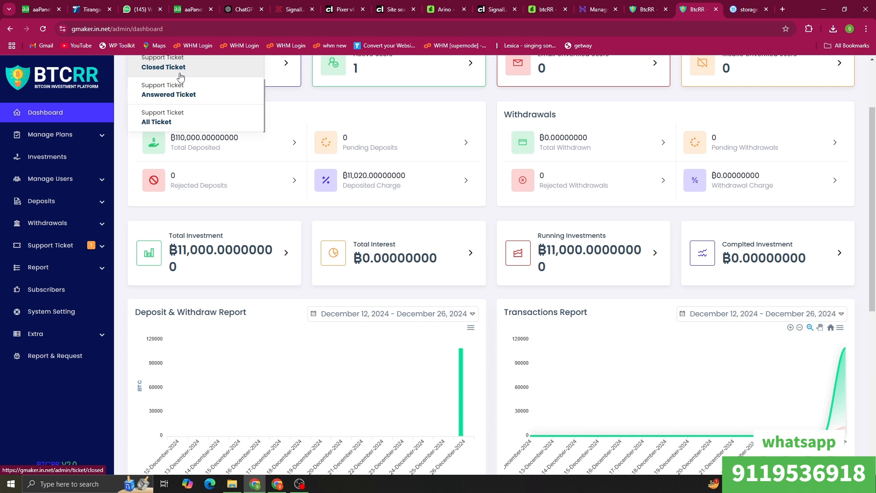
click(181, 76)
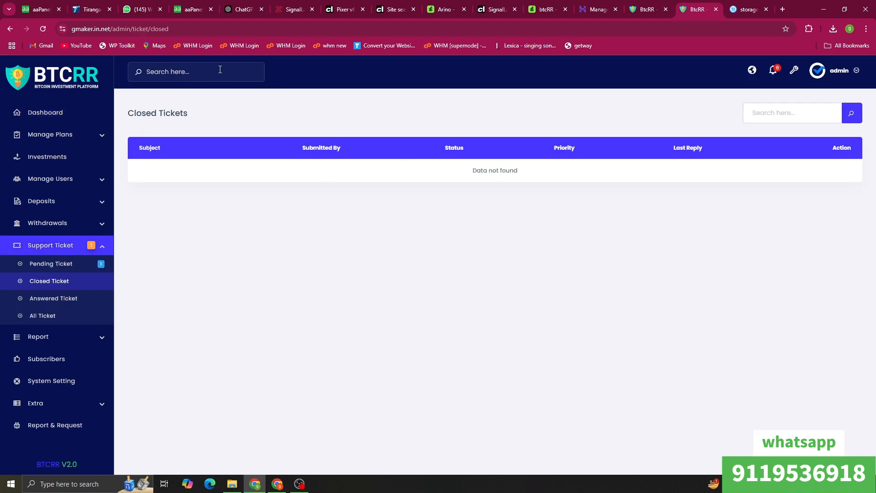
Step: Search 'tic' again and open the empty Answered Tickets list
text(t)
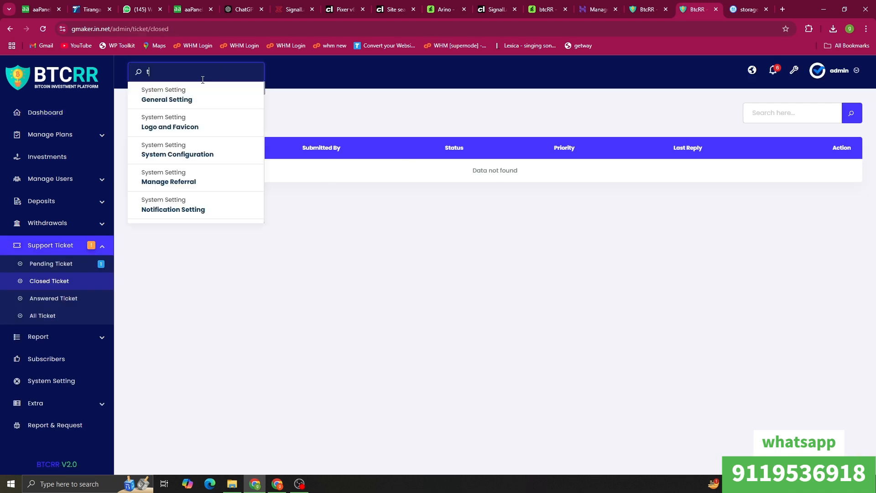
text(ic)
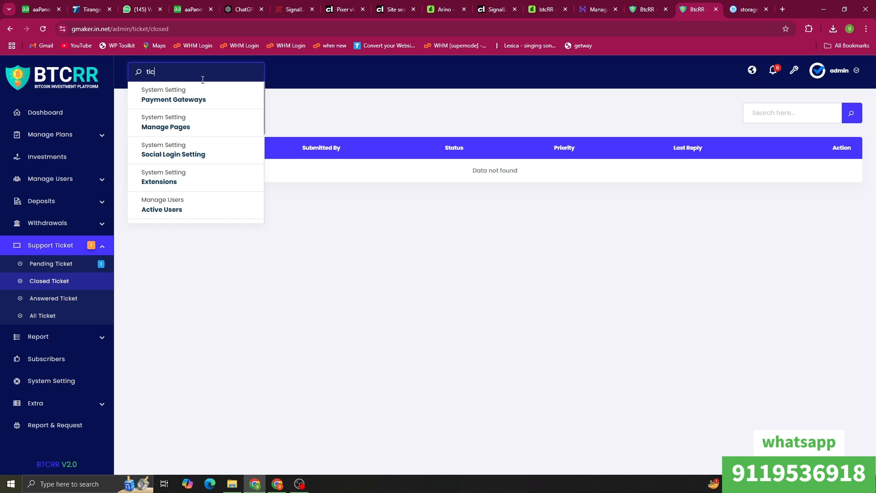
scroll(179, 177, down, 1)
scroll(178, 176, down, 3)
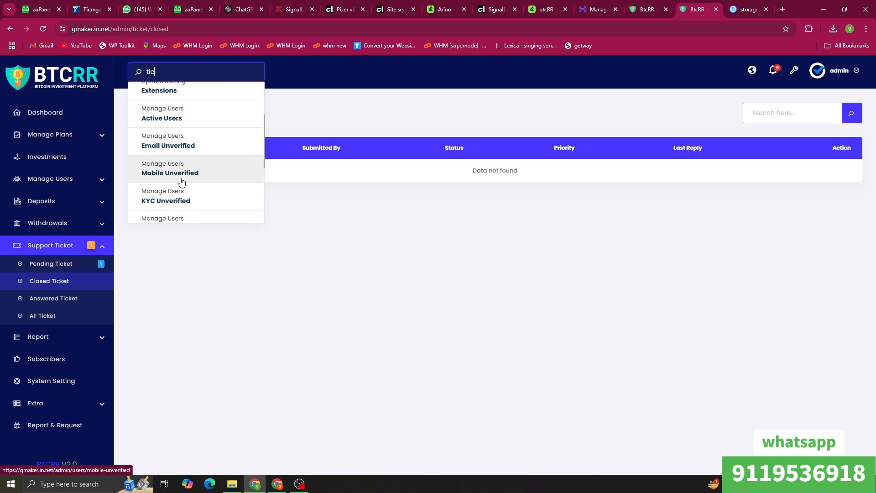
scroll(200, 198, down, 1)
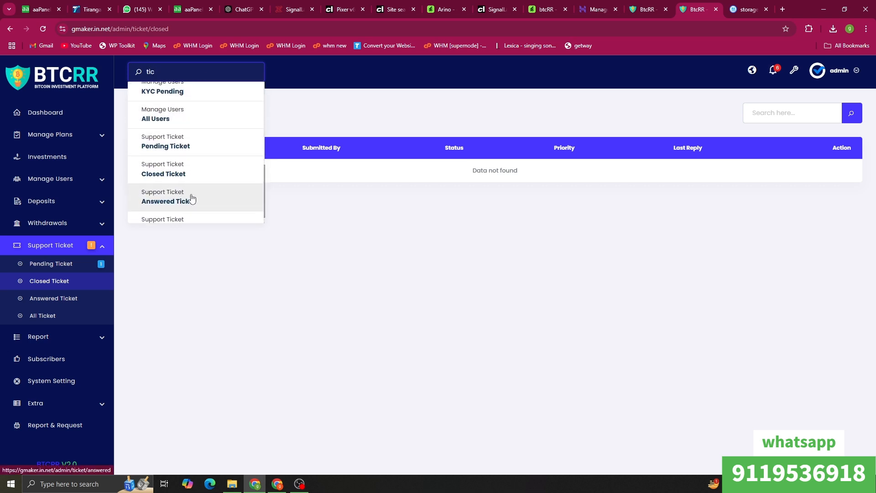
scroll(185, 200, down, 1)
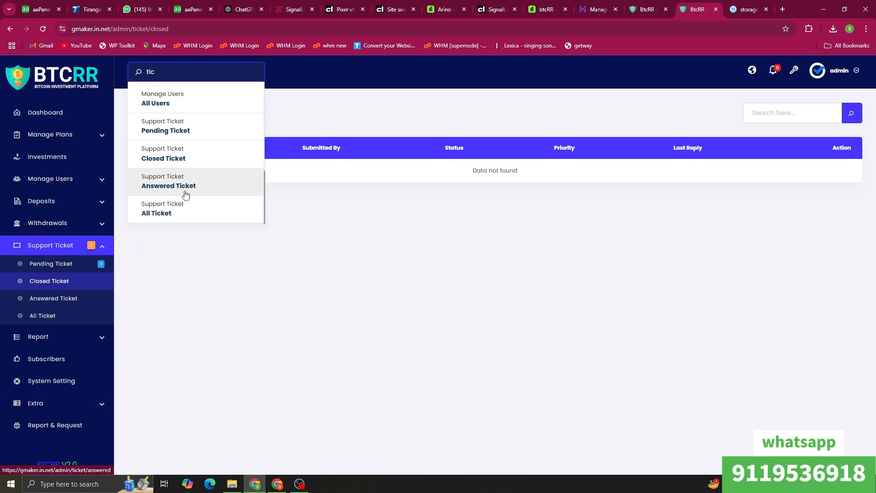
click(198, 195)
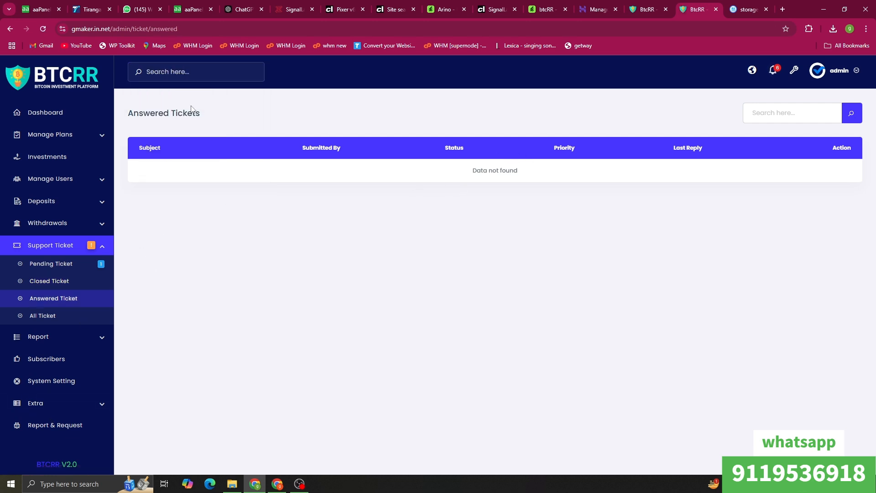
Step: Show My Tickets on the user site, then the admin's Pending Tickets list
click(651, 4)
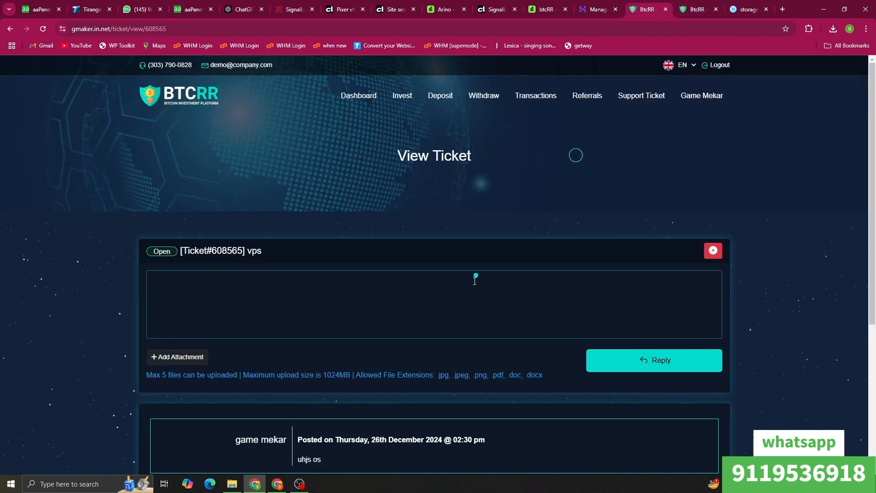
scroll(319, 245, down, 4)
scroll(318, 240, up, 3)
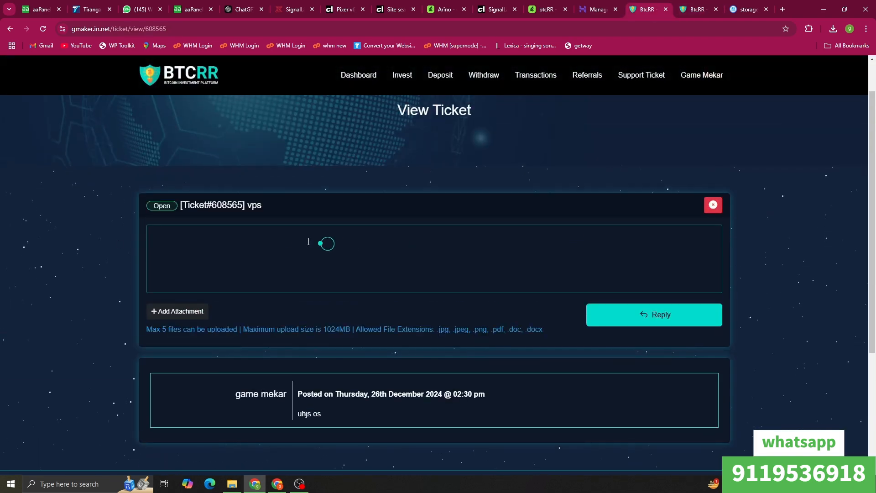
scroll(593, 194, up, 1)
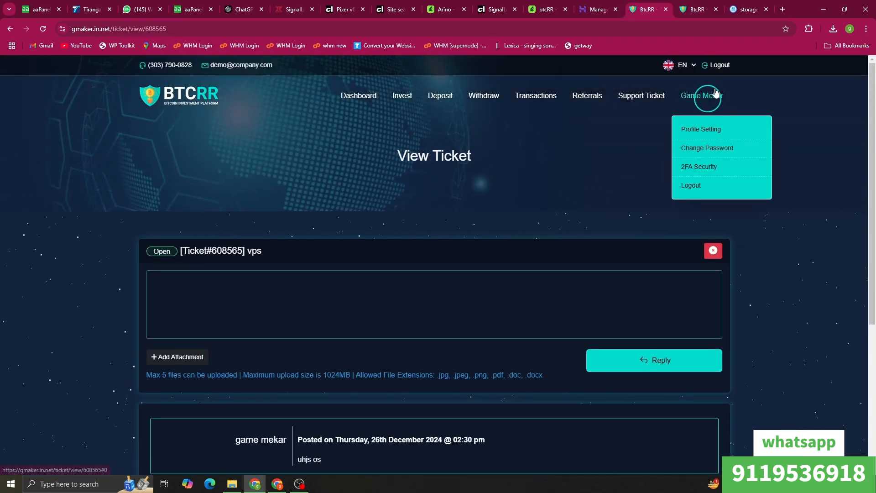
click(637, 96)
click(627, 129)
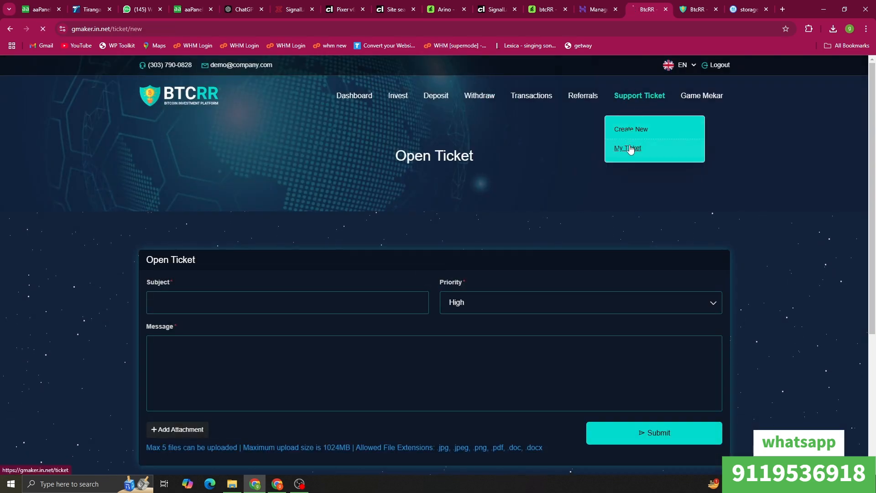
click(628, 149)
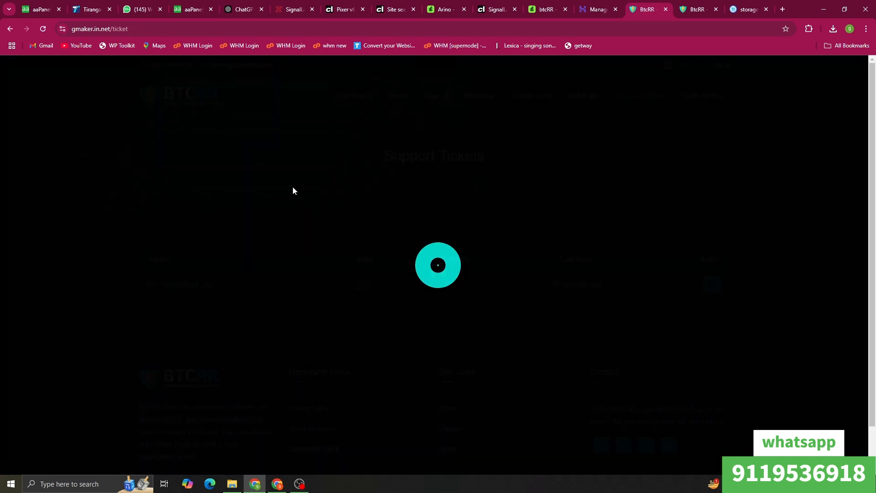
click(697, 10)
click(67, 268)
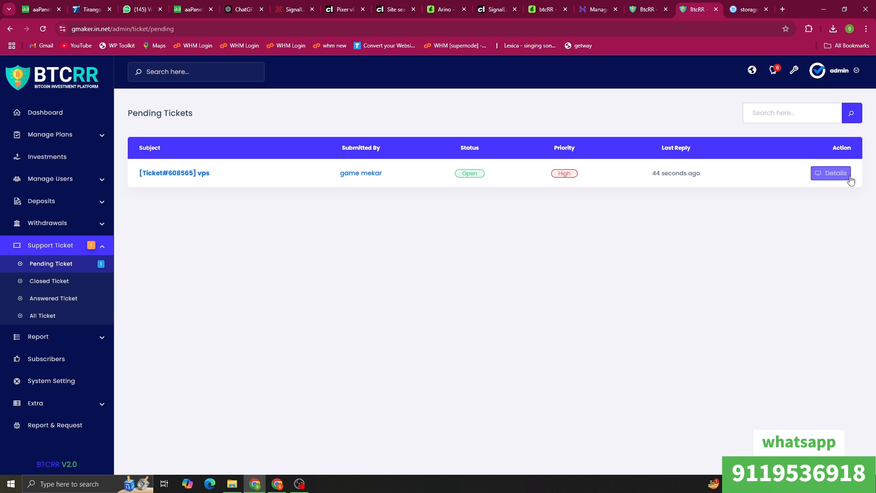
Step: Reply 'okkkk' to ticket #608565 and reload the user's ticket list to see it Answered
click(833, 173)
click(222, 172)
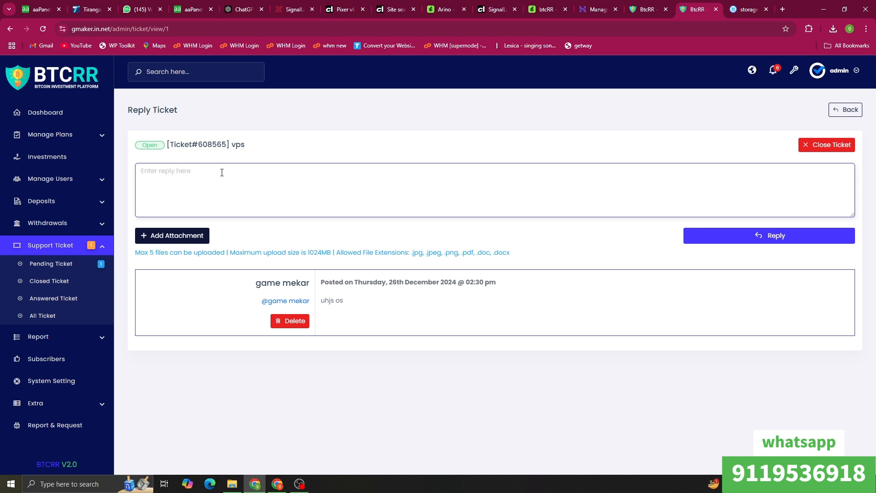
text(okkkk)
click(735, 236)
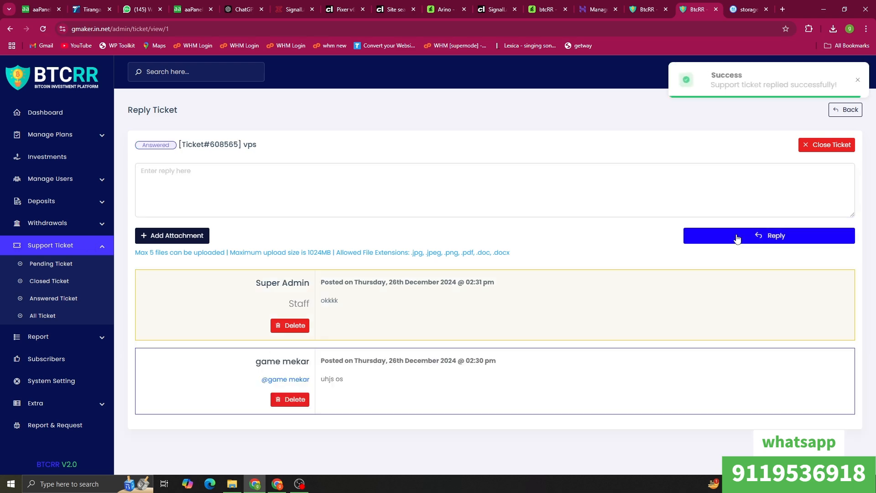
click(660, 4)
right_click(477, 187)
click(477, 227)
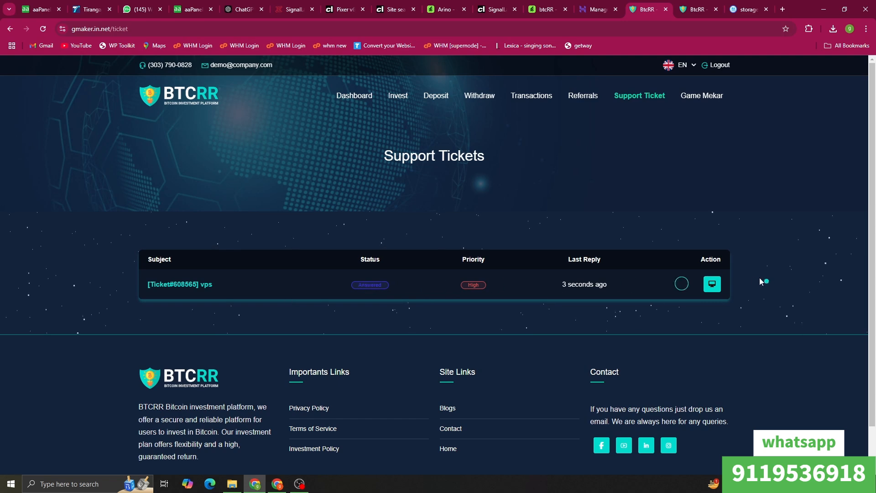
Step: View ticket #608565 'vps' and read the Super Admin's 'okkkk' reply
click(712, 287)
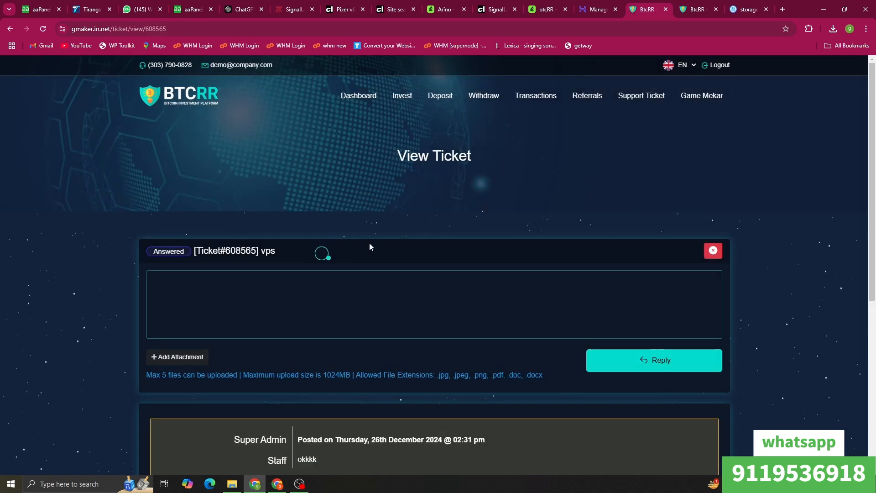
scroll(347, 265, down, 3)
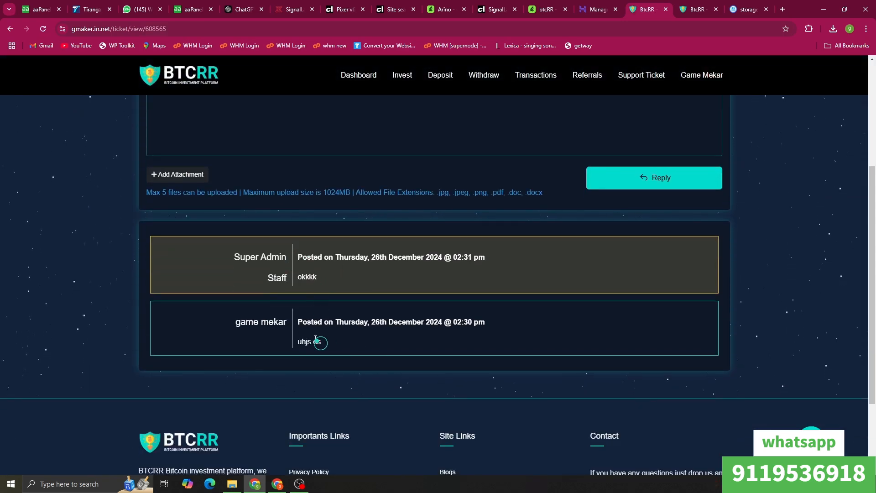
scroll(336, 274, up, 4)
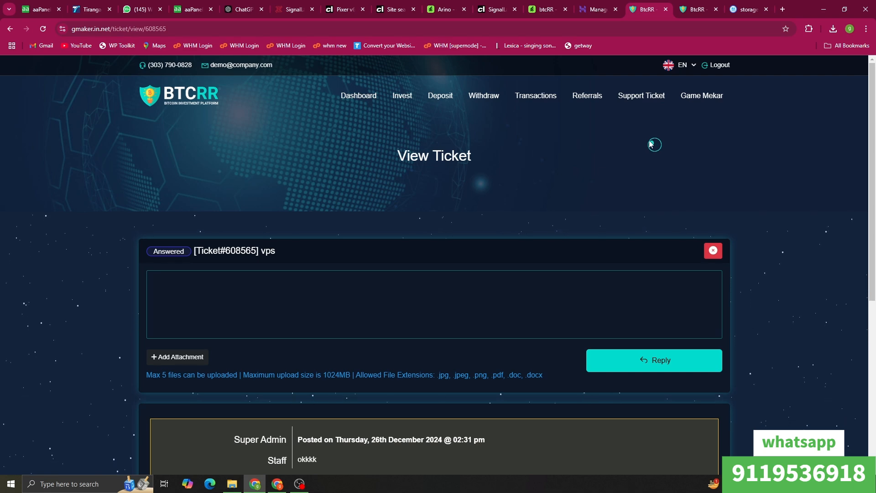
mouse_move(306, 484)
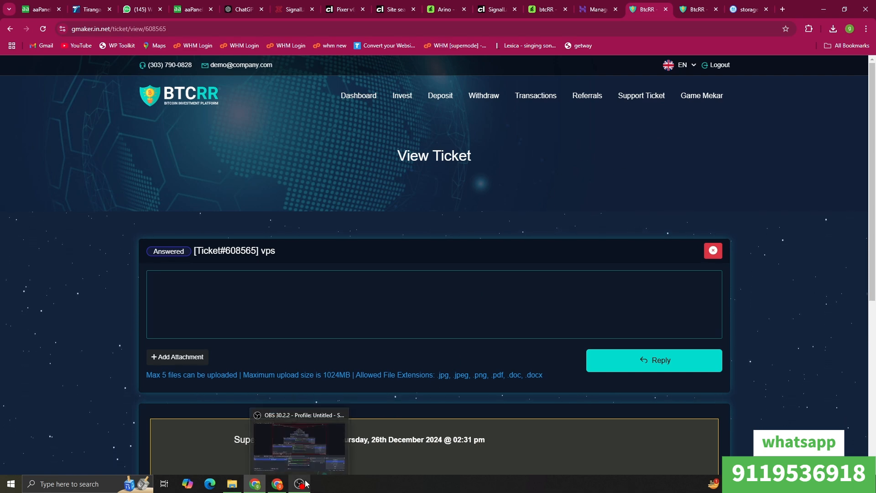